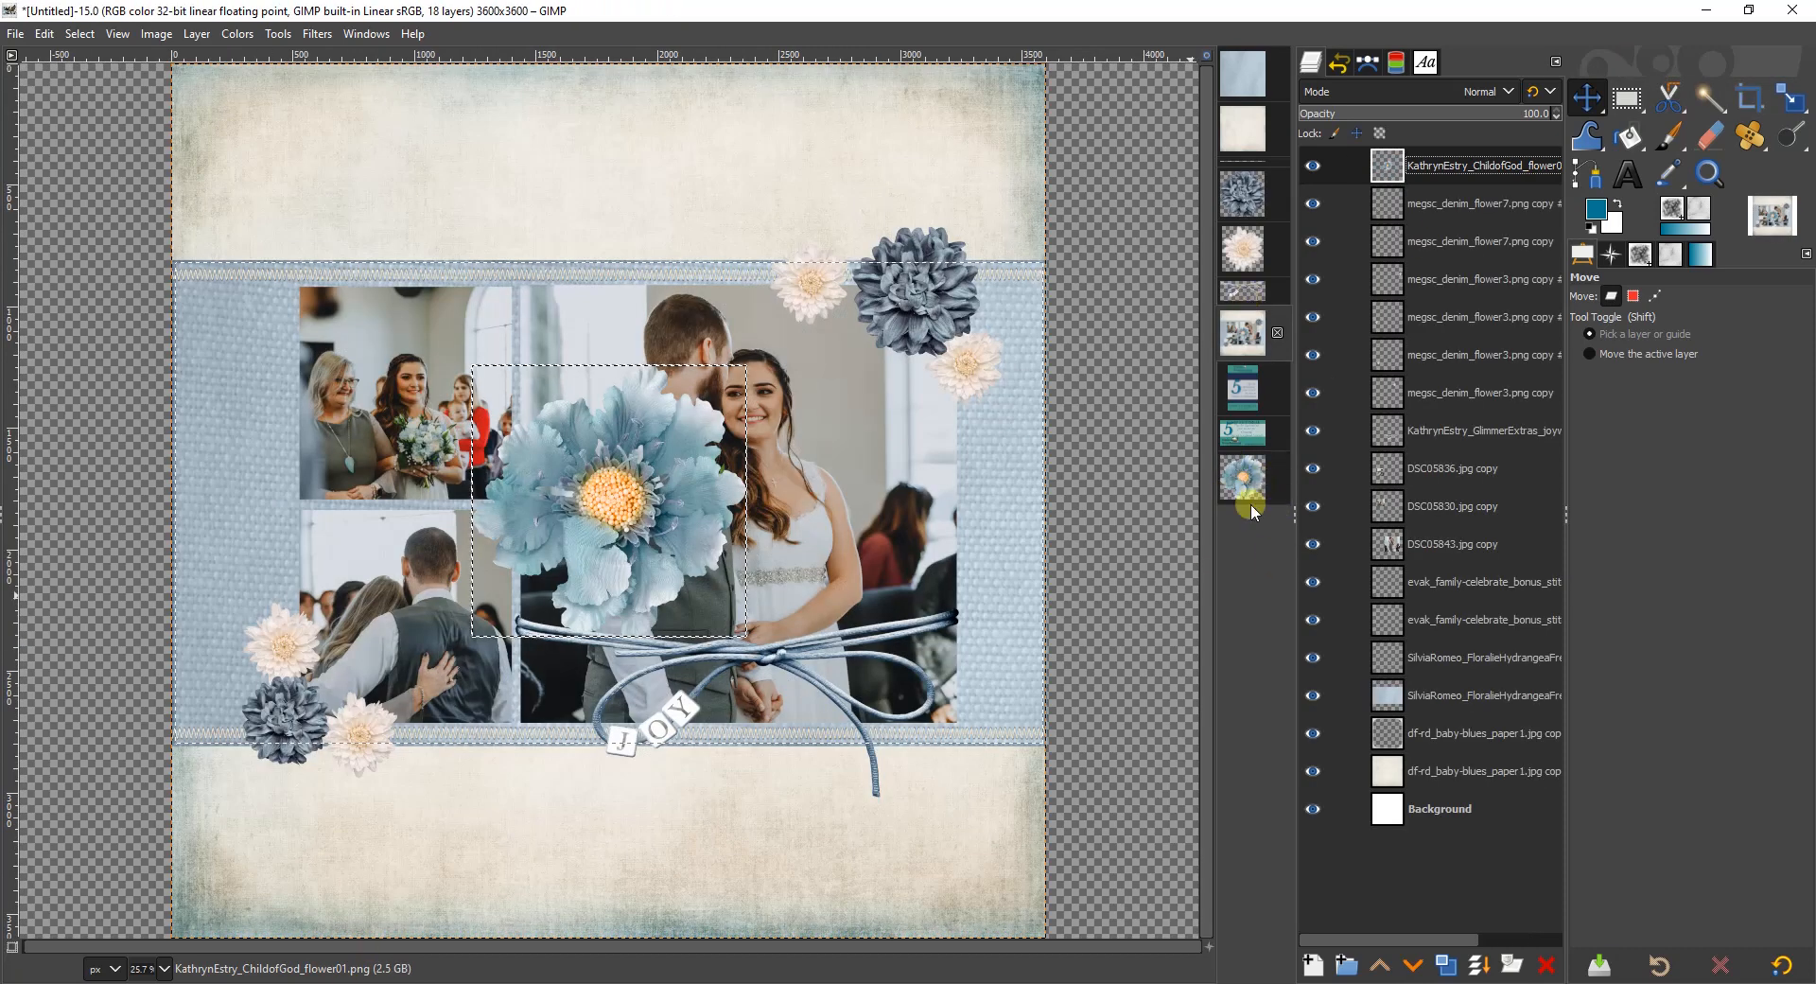
Add the blue flower with the yellow center from its own image to the wedding scrapbook layout as a new layer.
left_click(1246, 496)
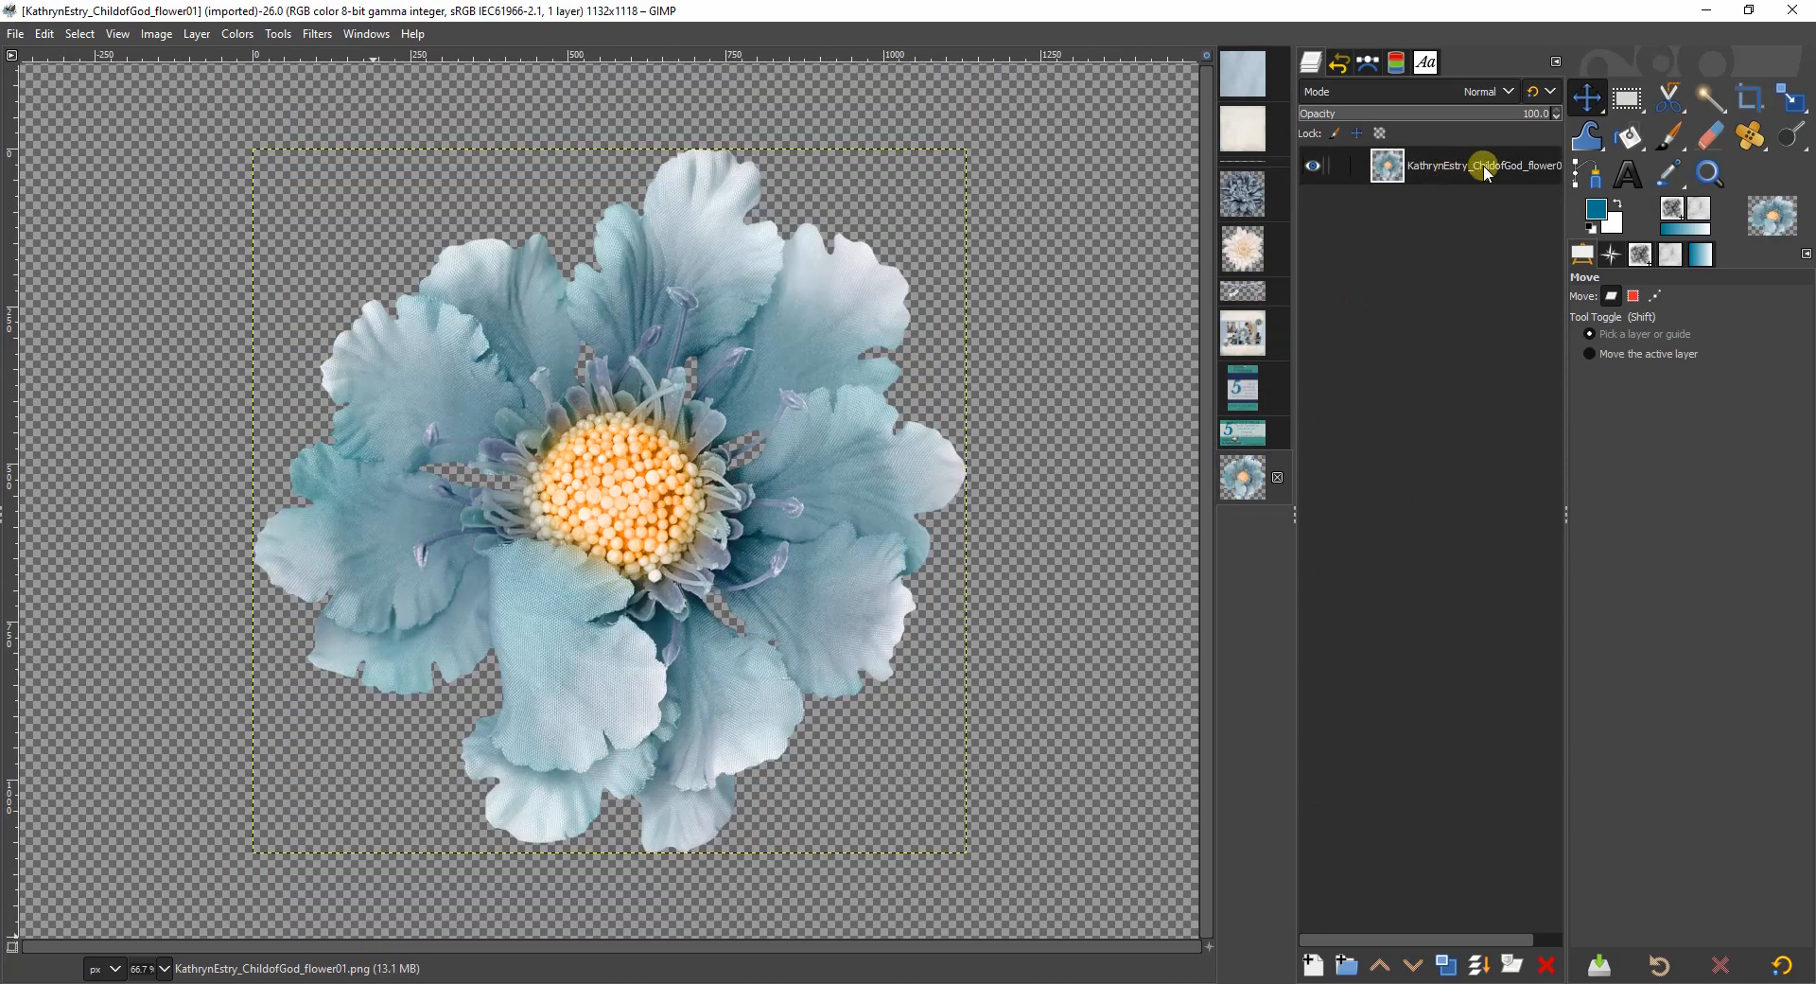
left_click_drag(1487, 173, 581, 262)
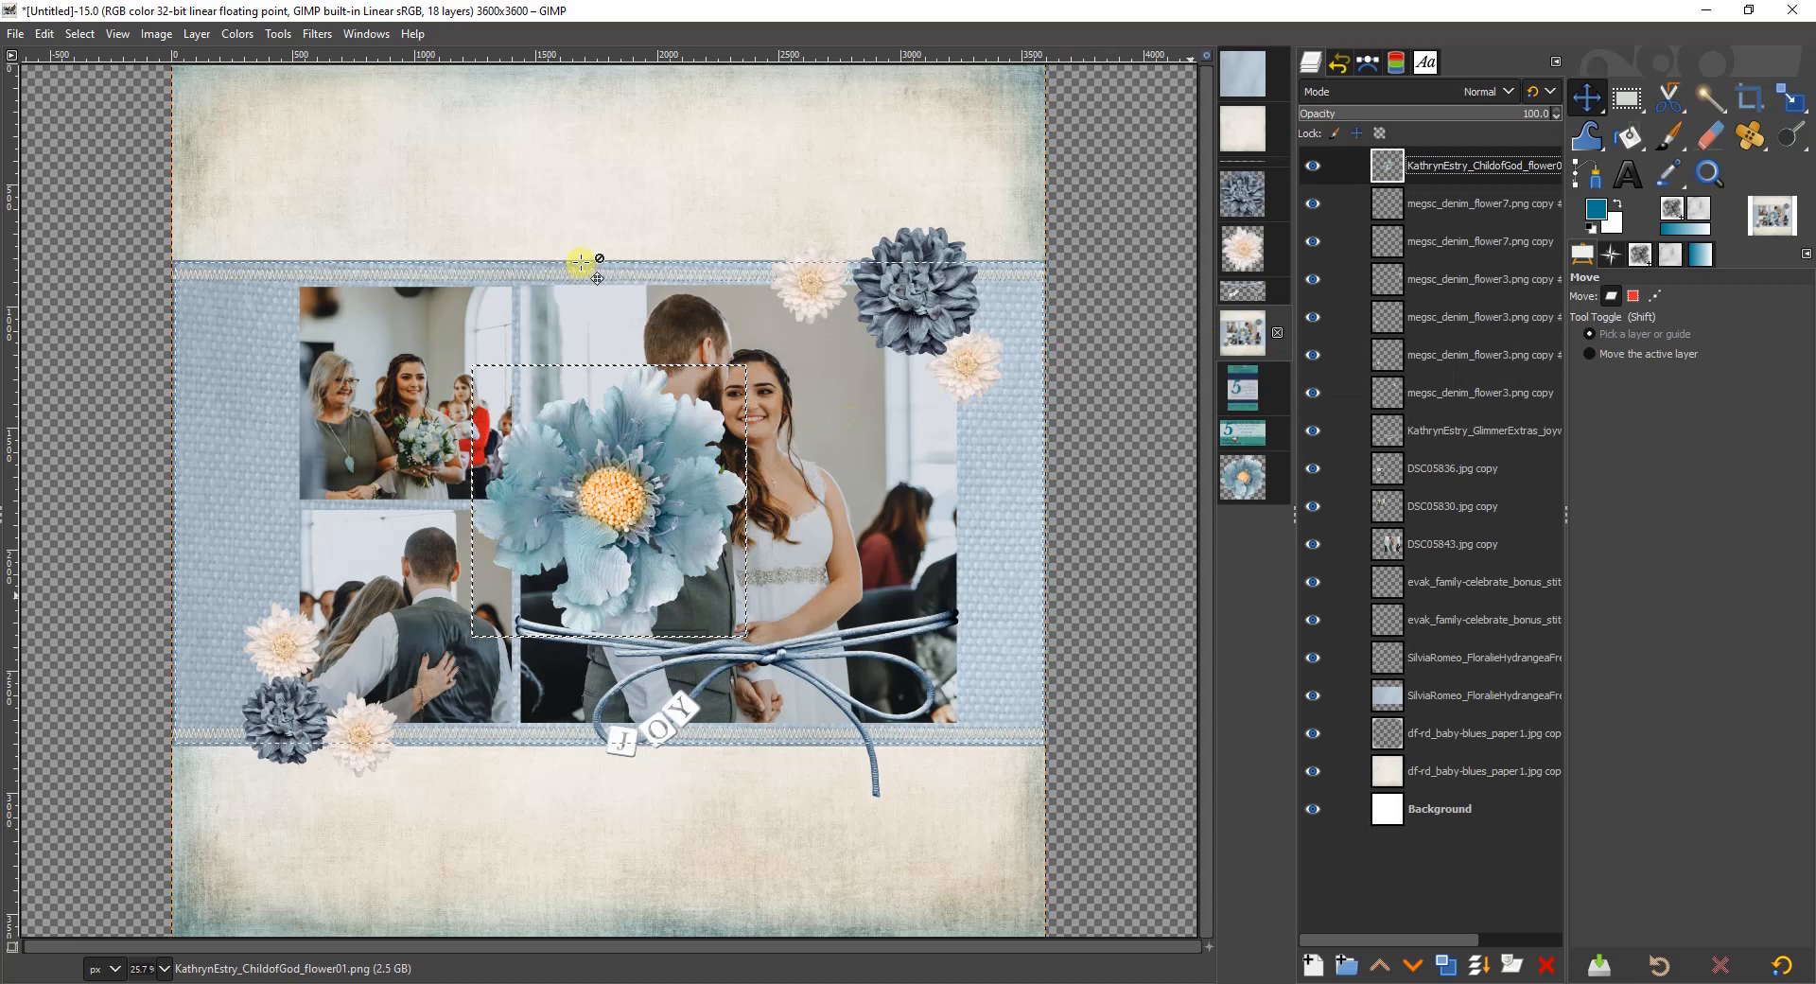
key("ctrl+shift+d")
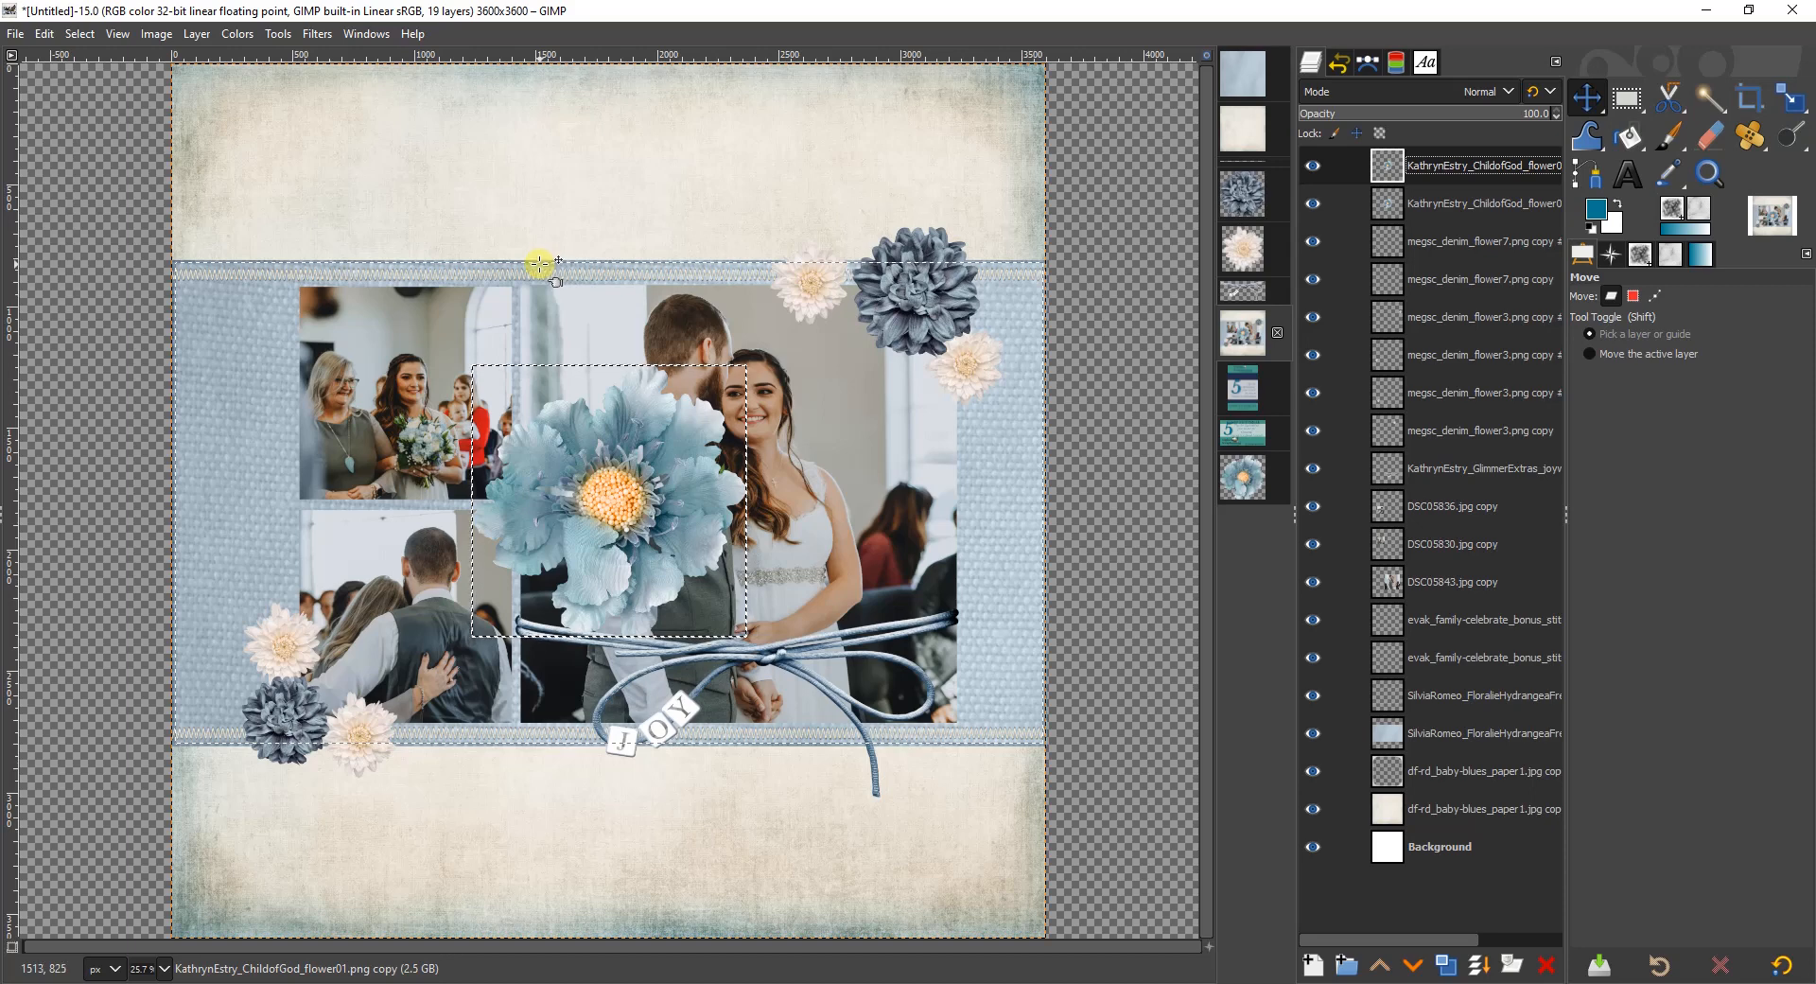
Review the Default Image settings in the preferences, including the size, resolution, precision and fill for new images.
left_click(15, 35)
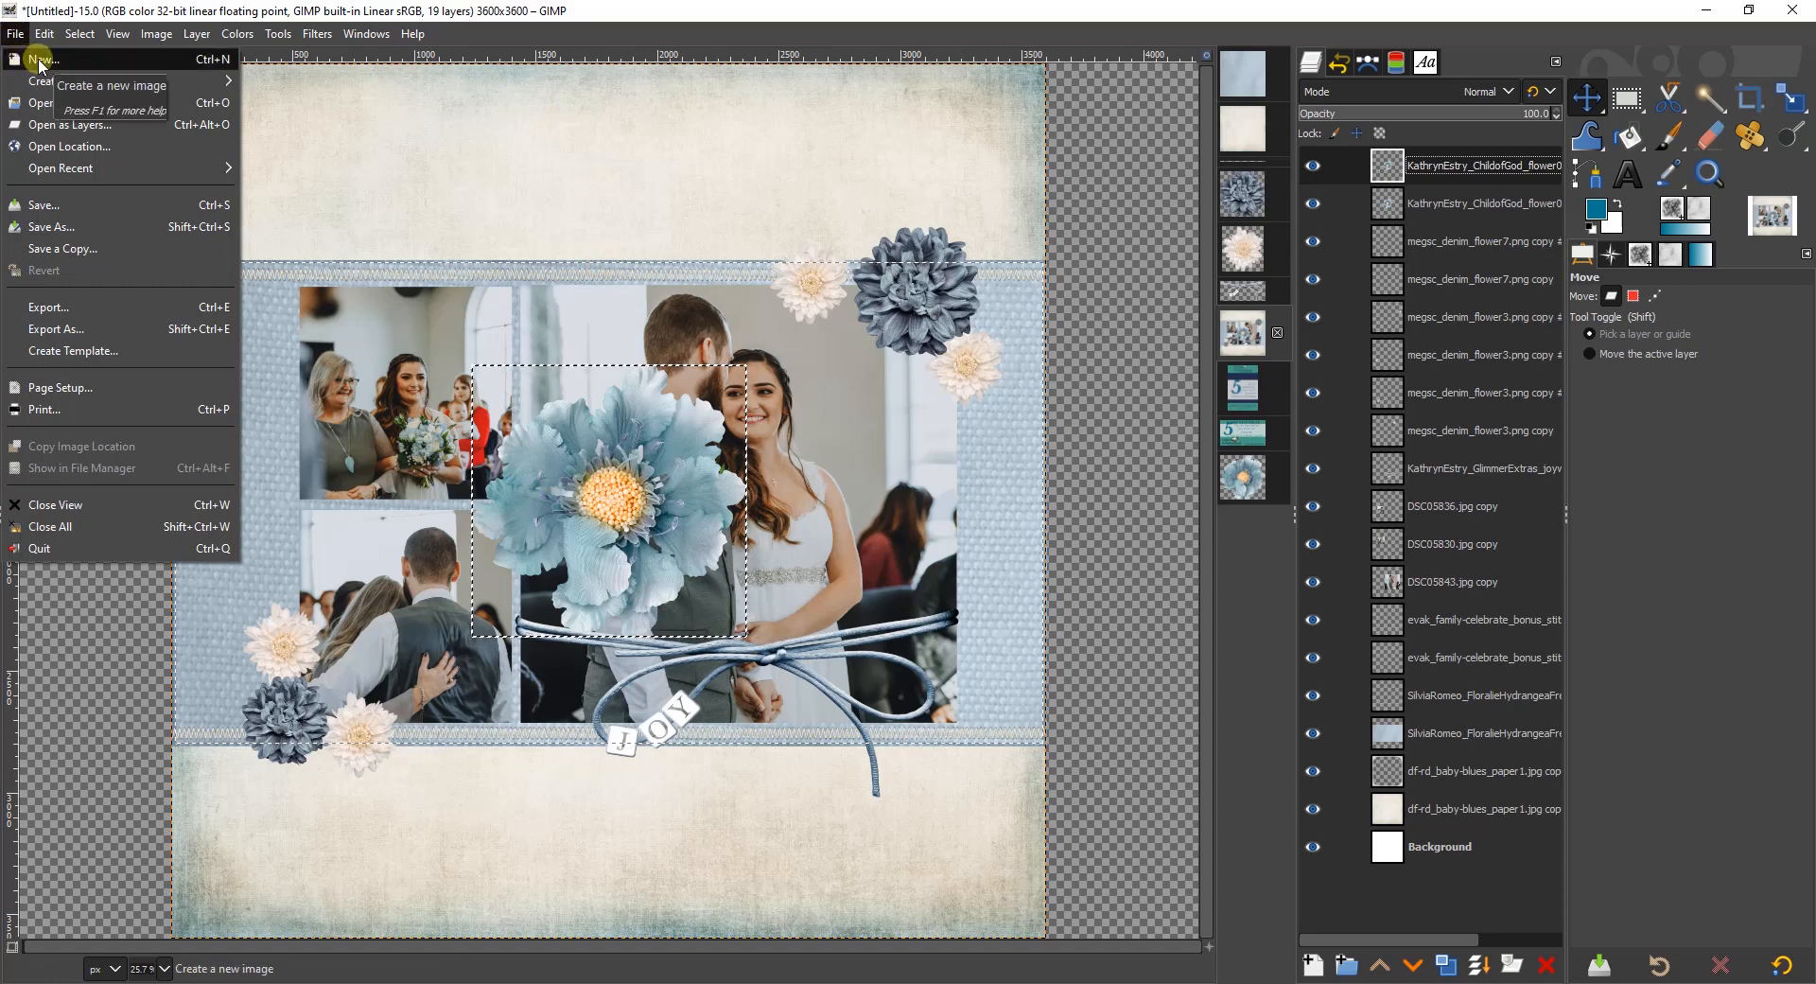
key("Escape")
left_click(44, 34)
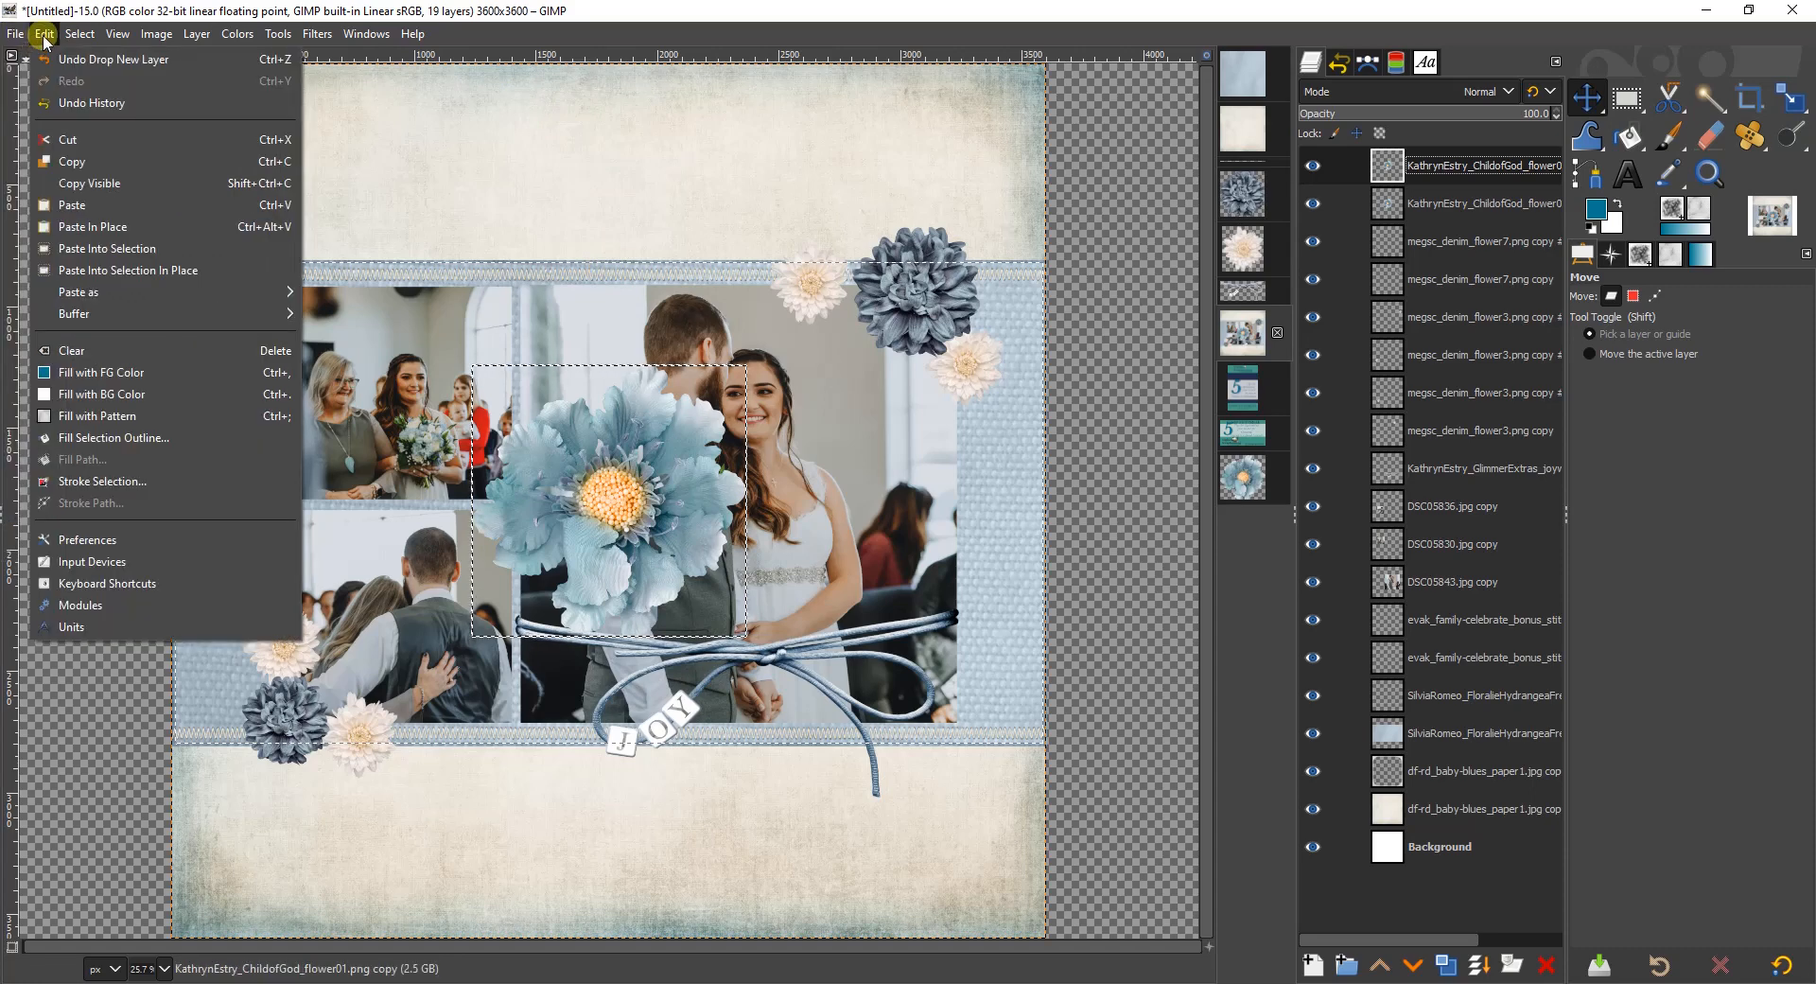
left_click(112, 545)
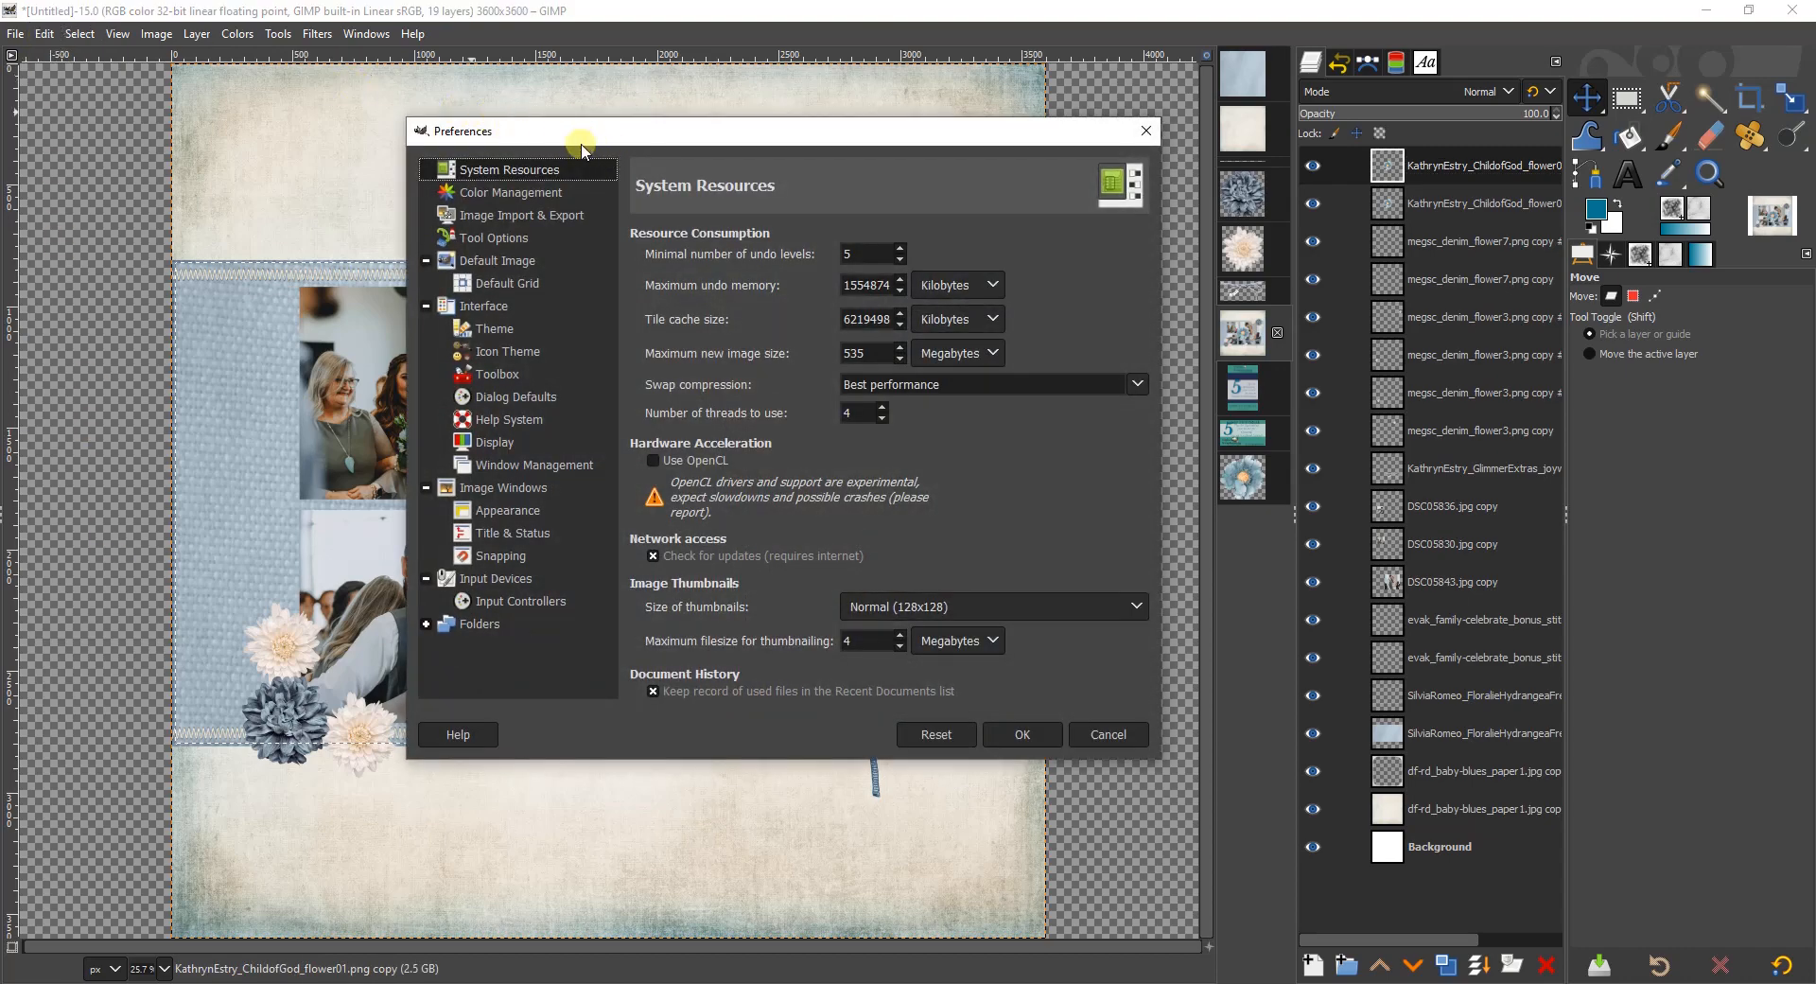
left_click(482, 264)
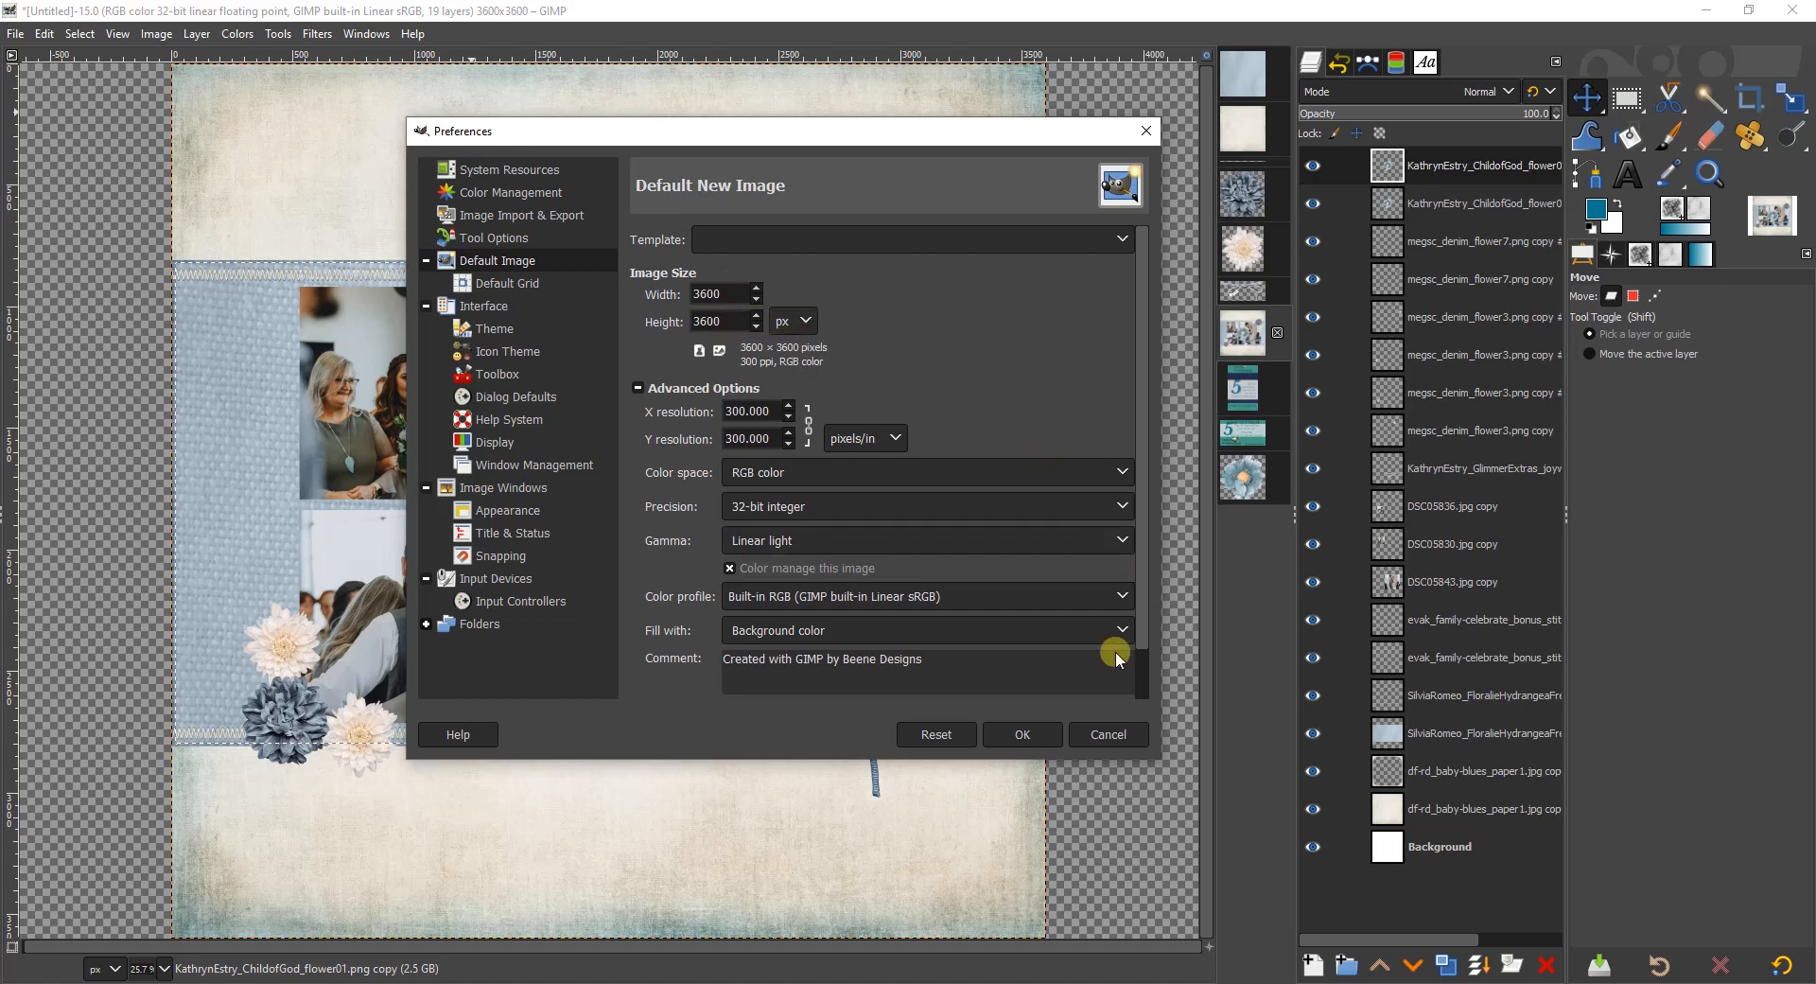
left_click(1025, 733)
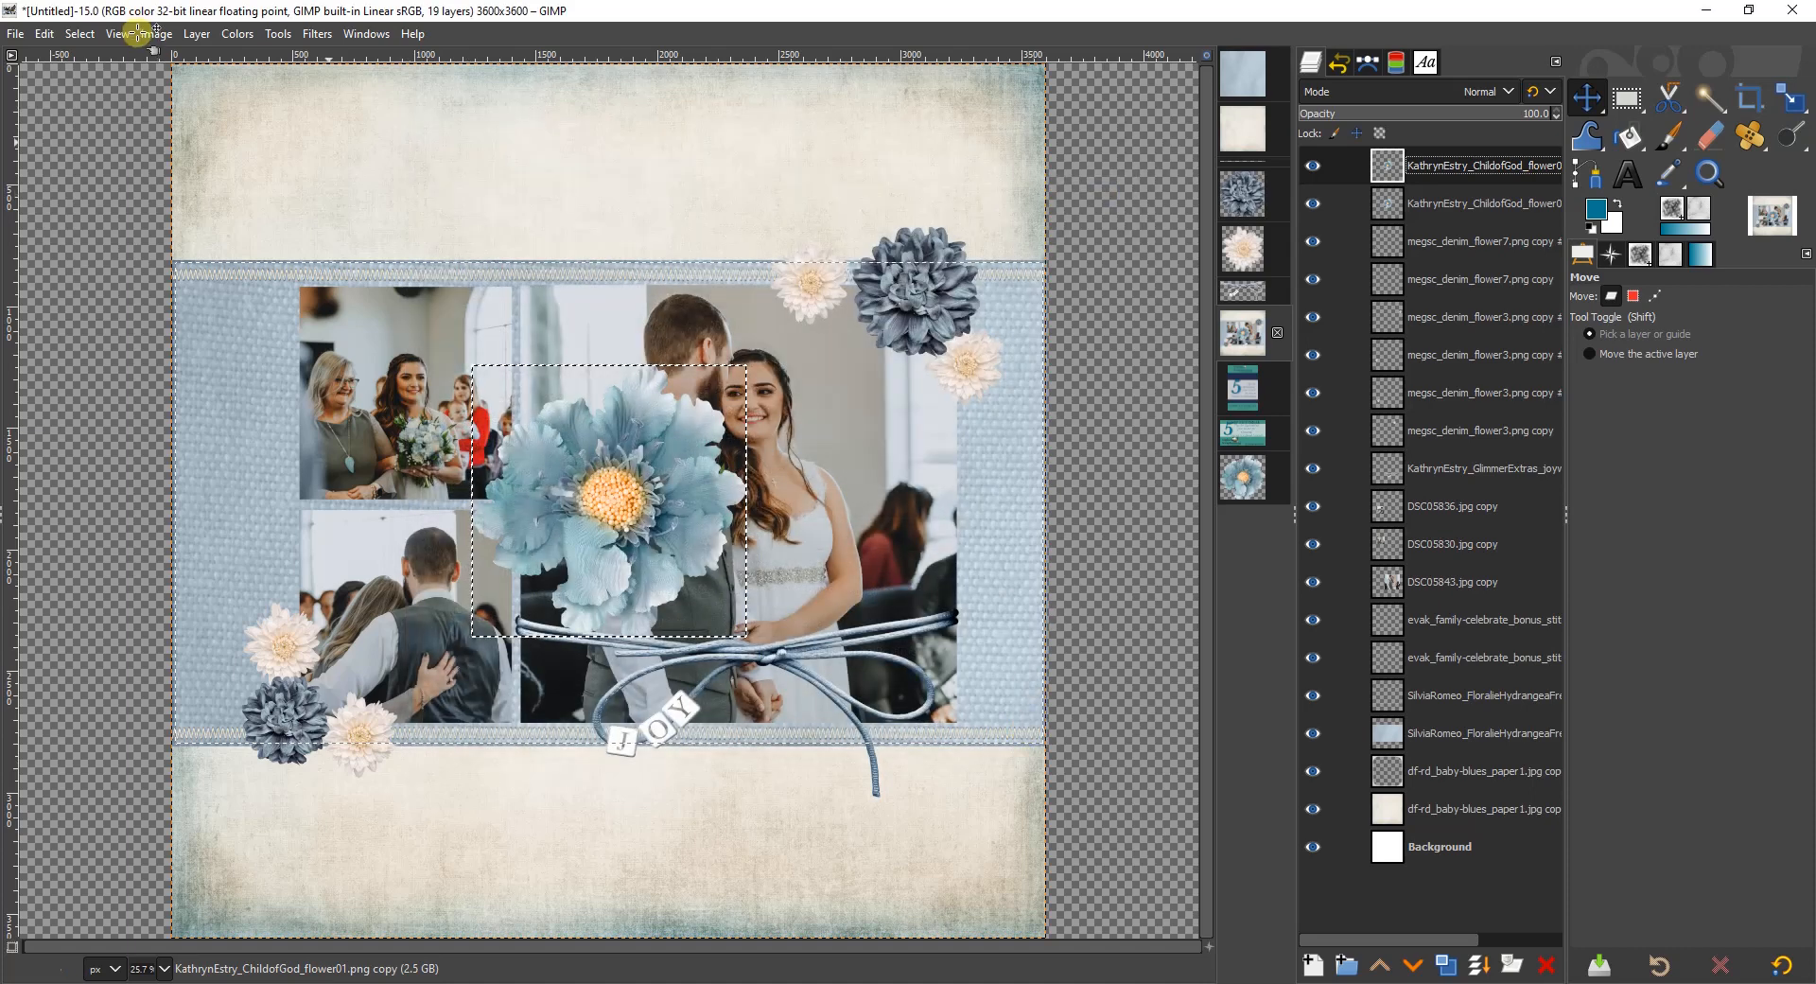
Create a new blank 3600 x 3600 pixel image at 300 ppi and fit it in the window.
left_click(15, 33)
left_click(44, 62)
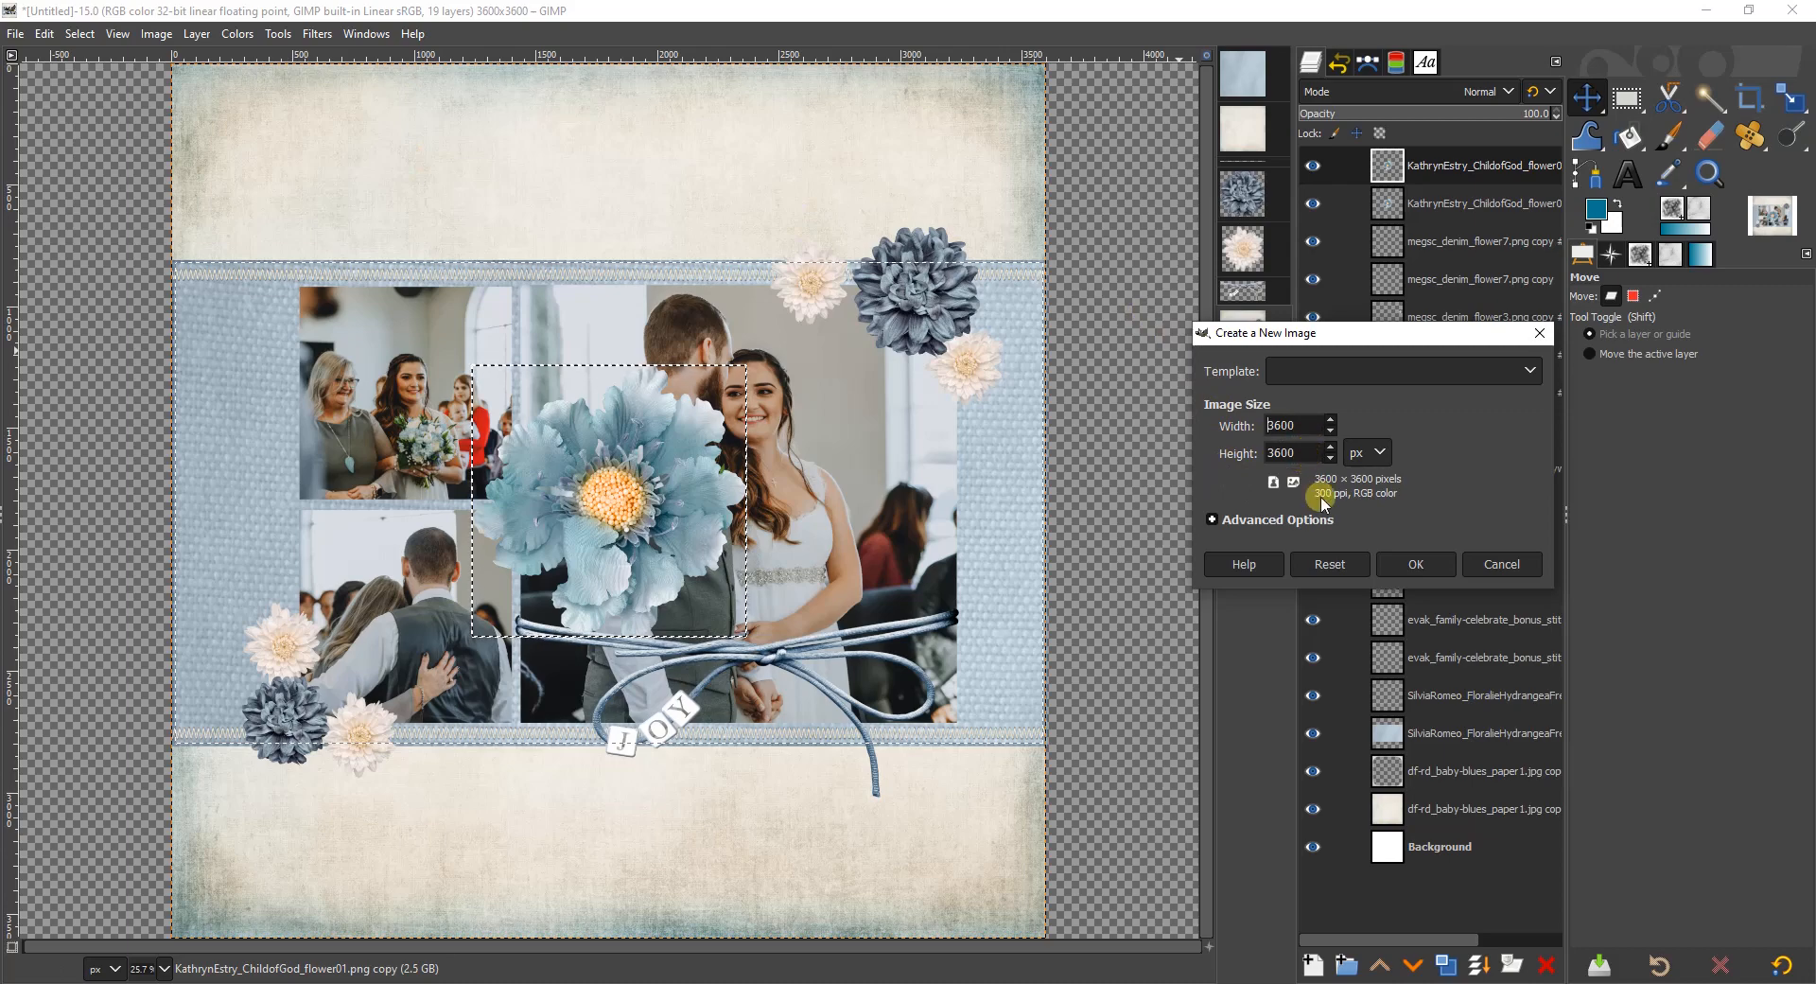
left_click(1441, 562)
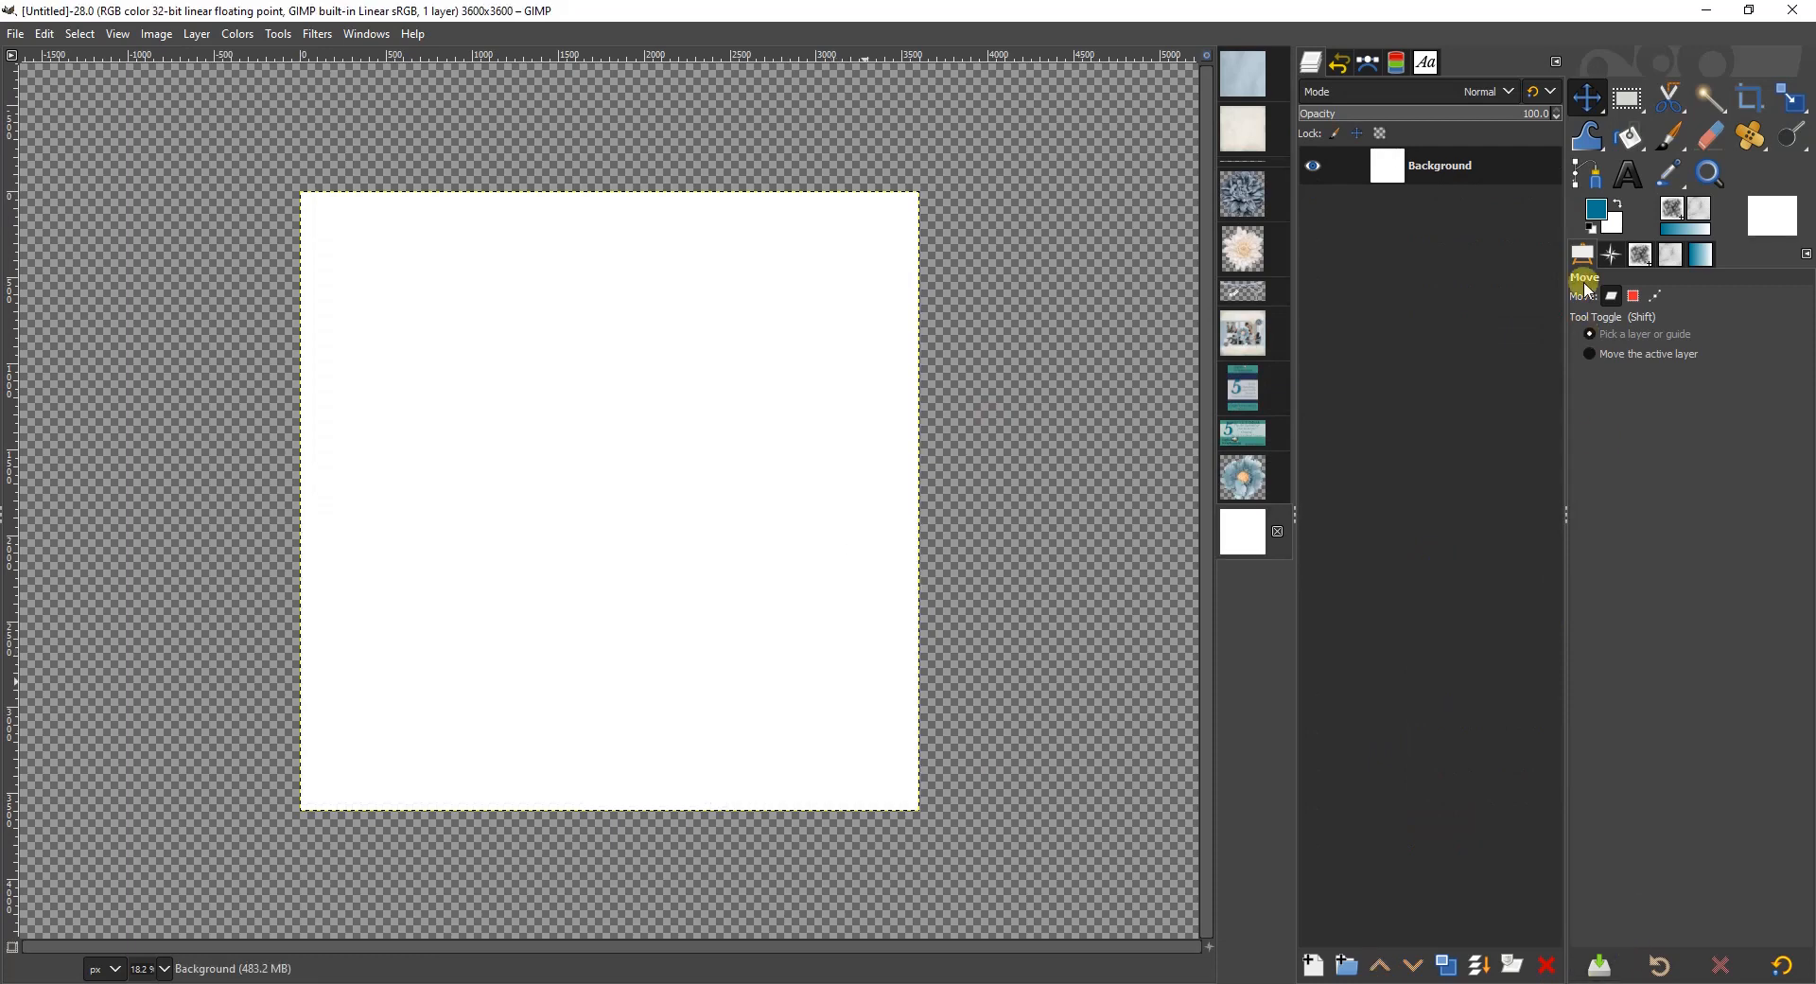
left_click(1608, 256)
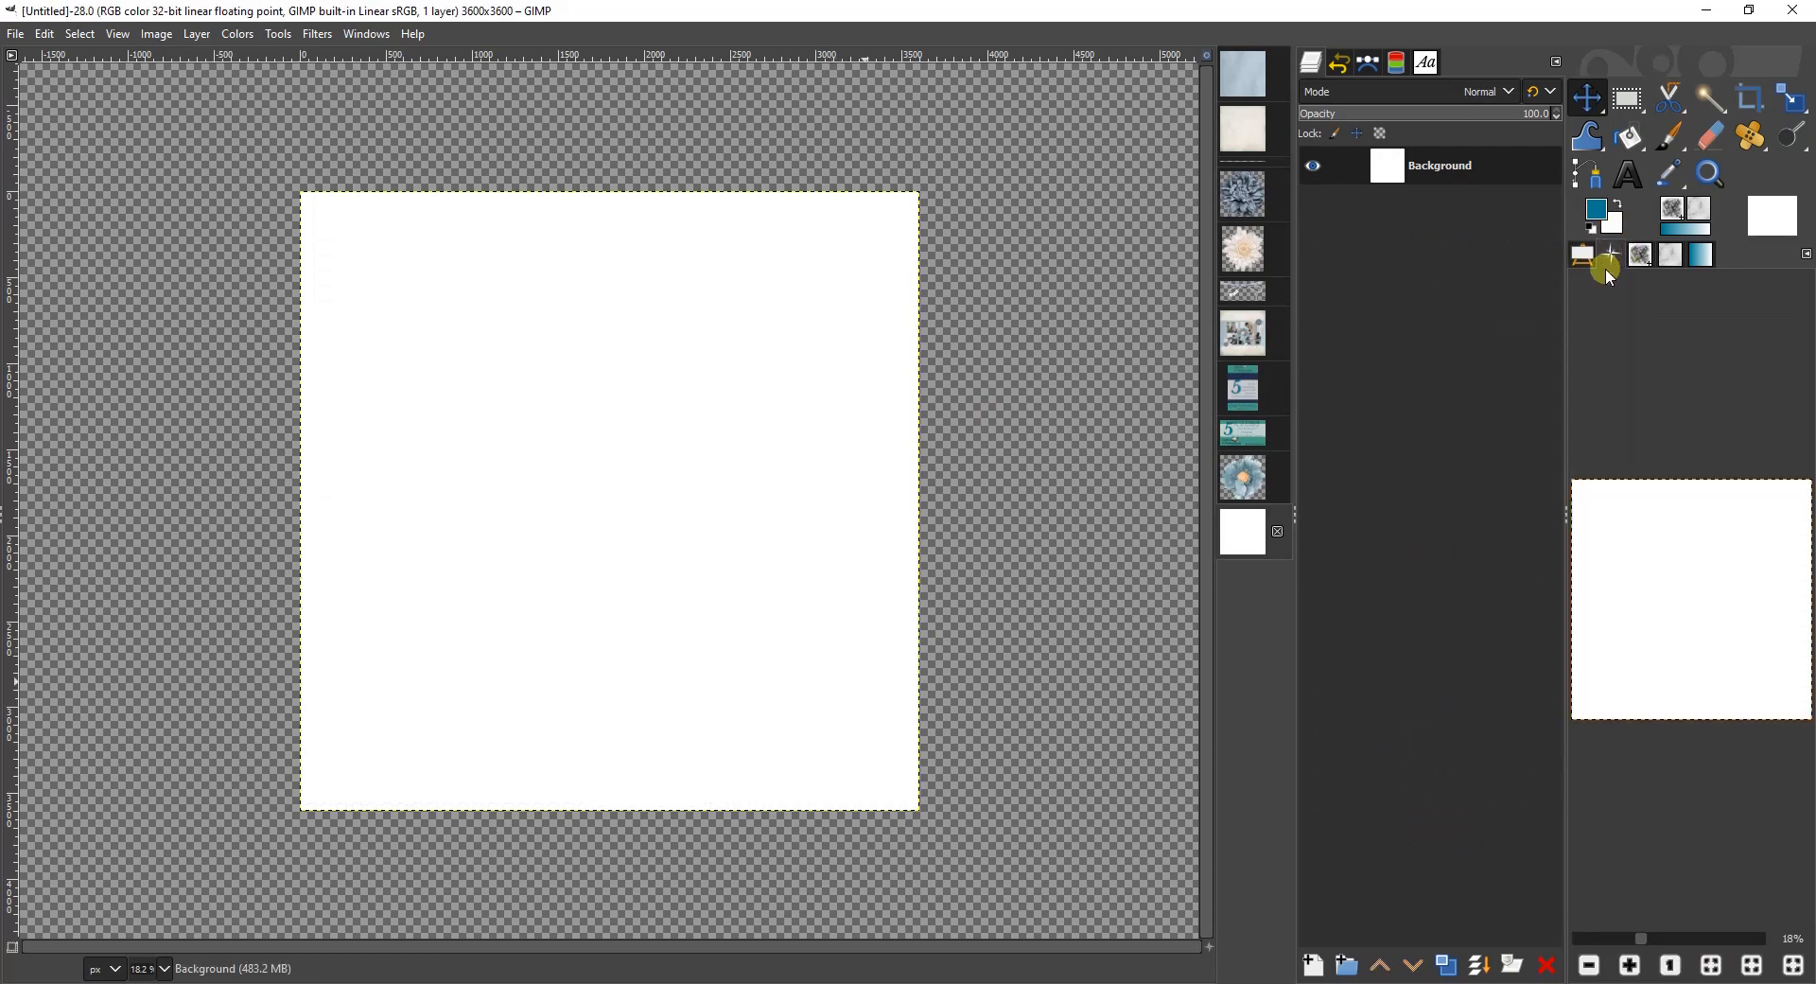
left_click(1712, 965)
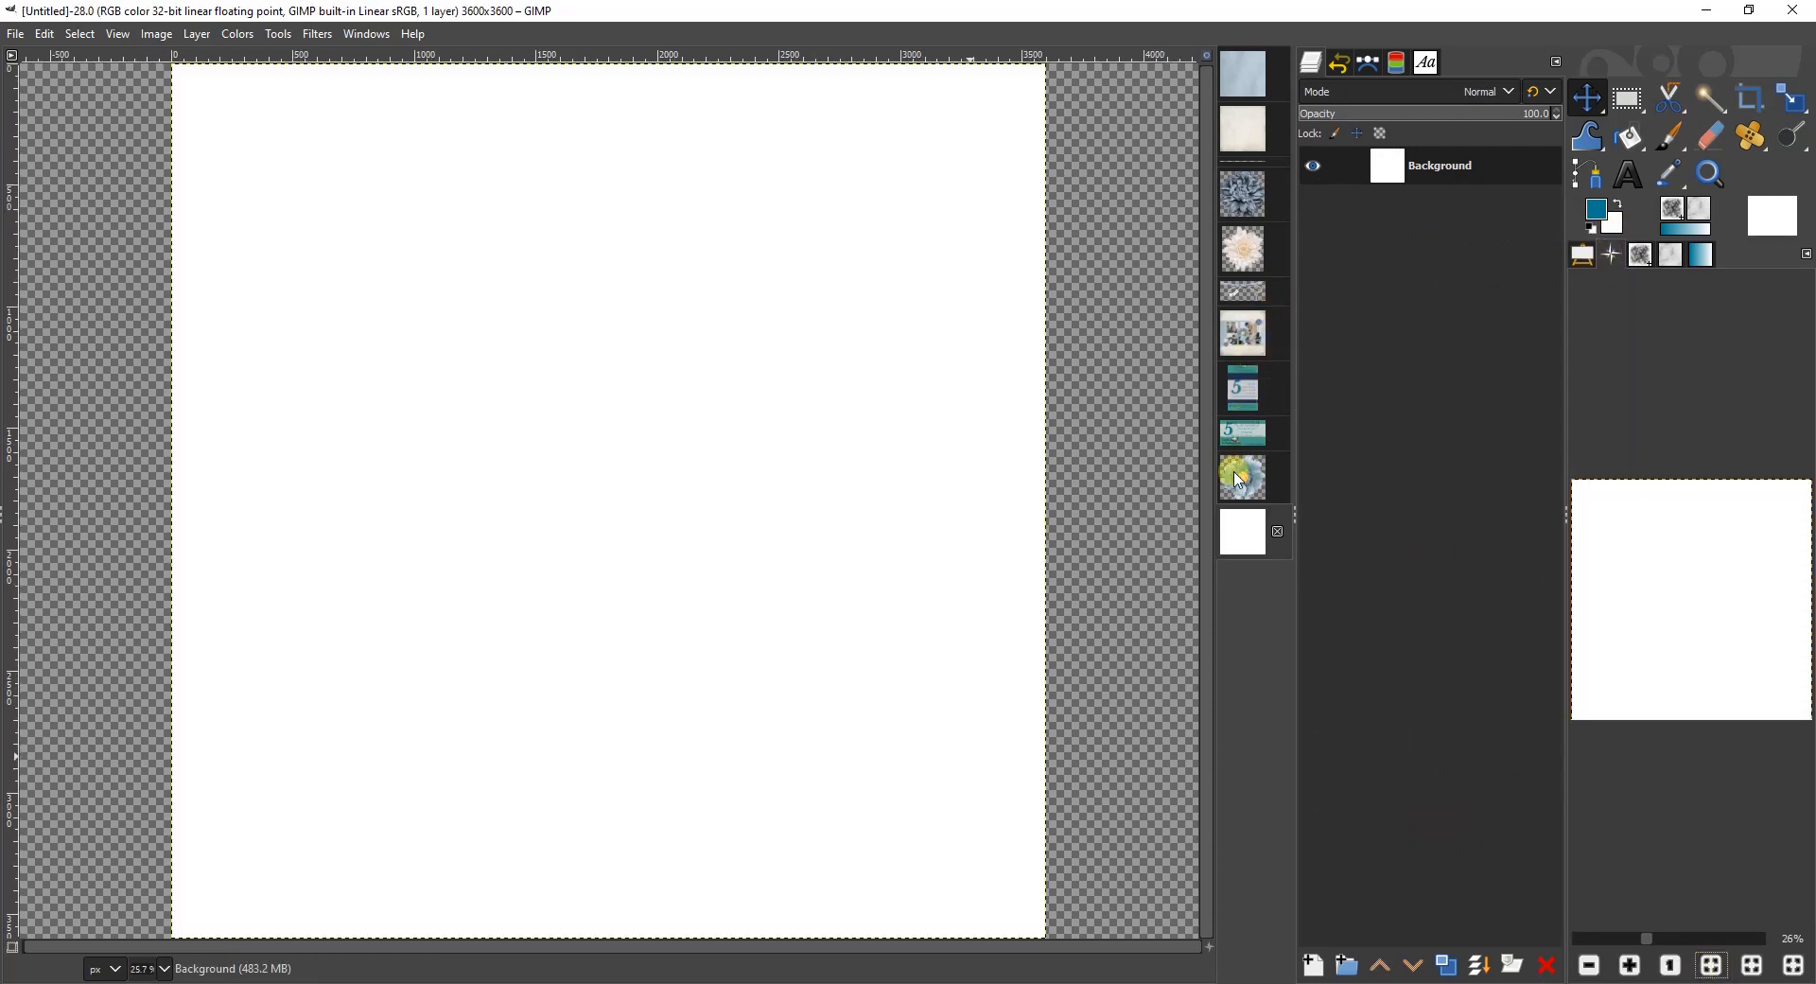
With the beige stitching image active, check the size offered for a new image without creating it.
left_click(1246, 301)
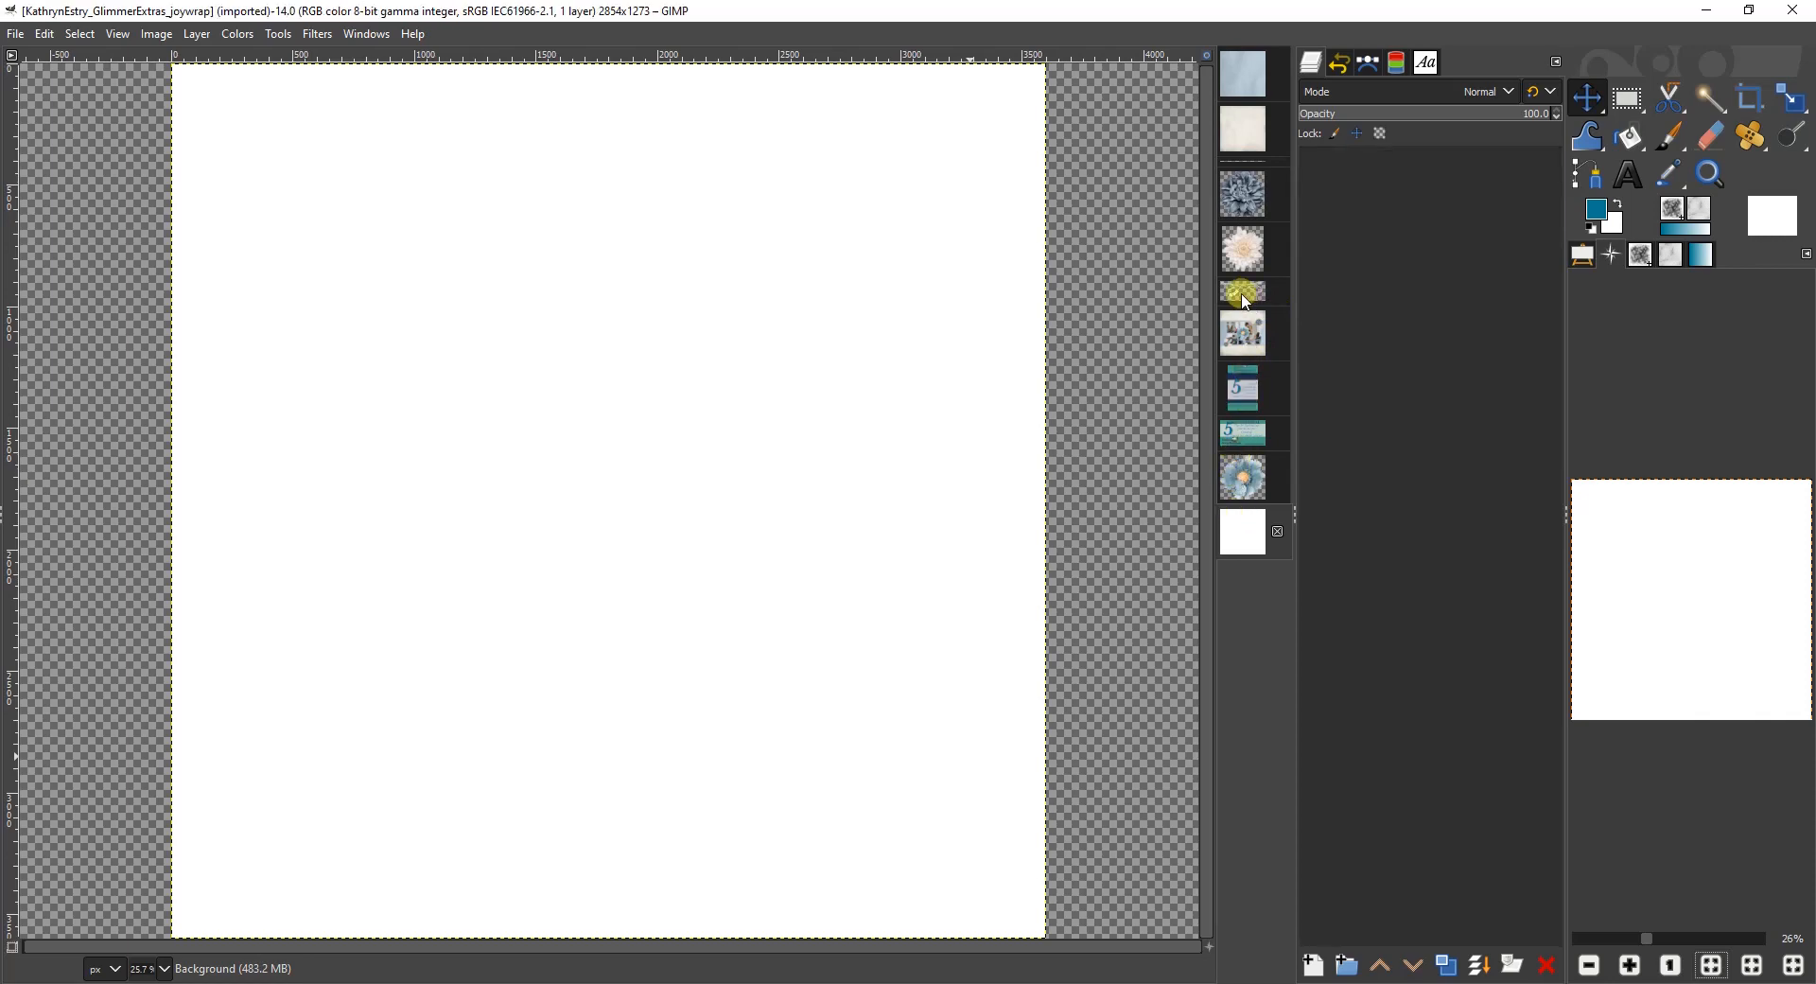
left_click(1239, 162)
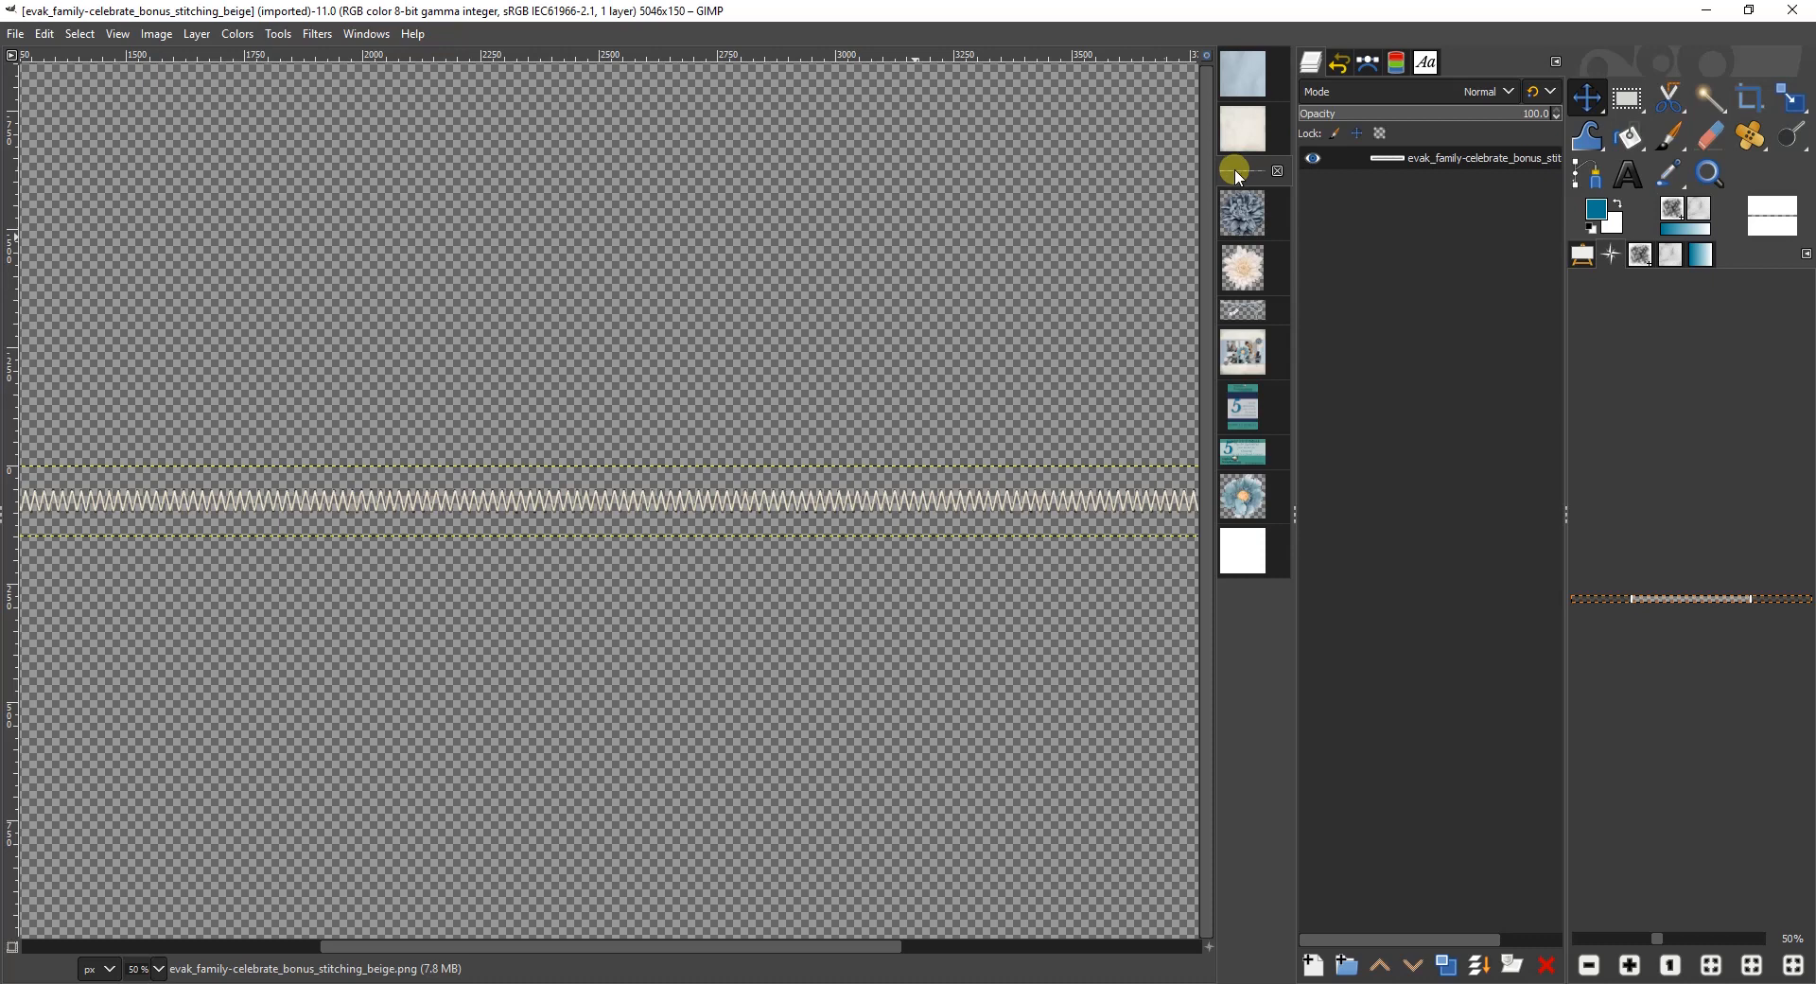
left_click(16, 35)
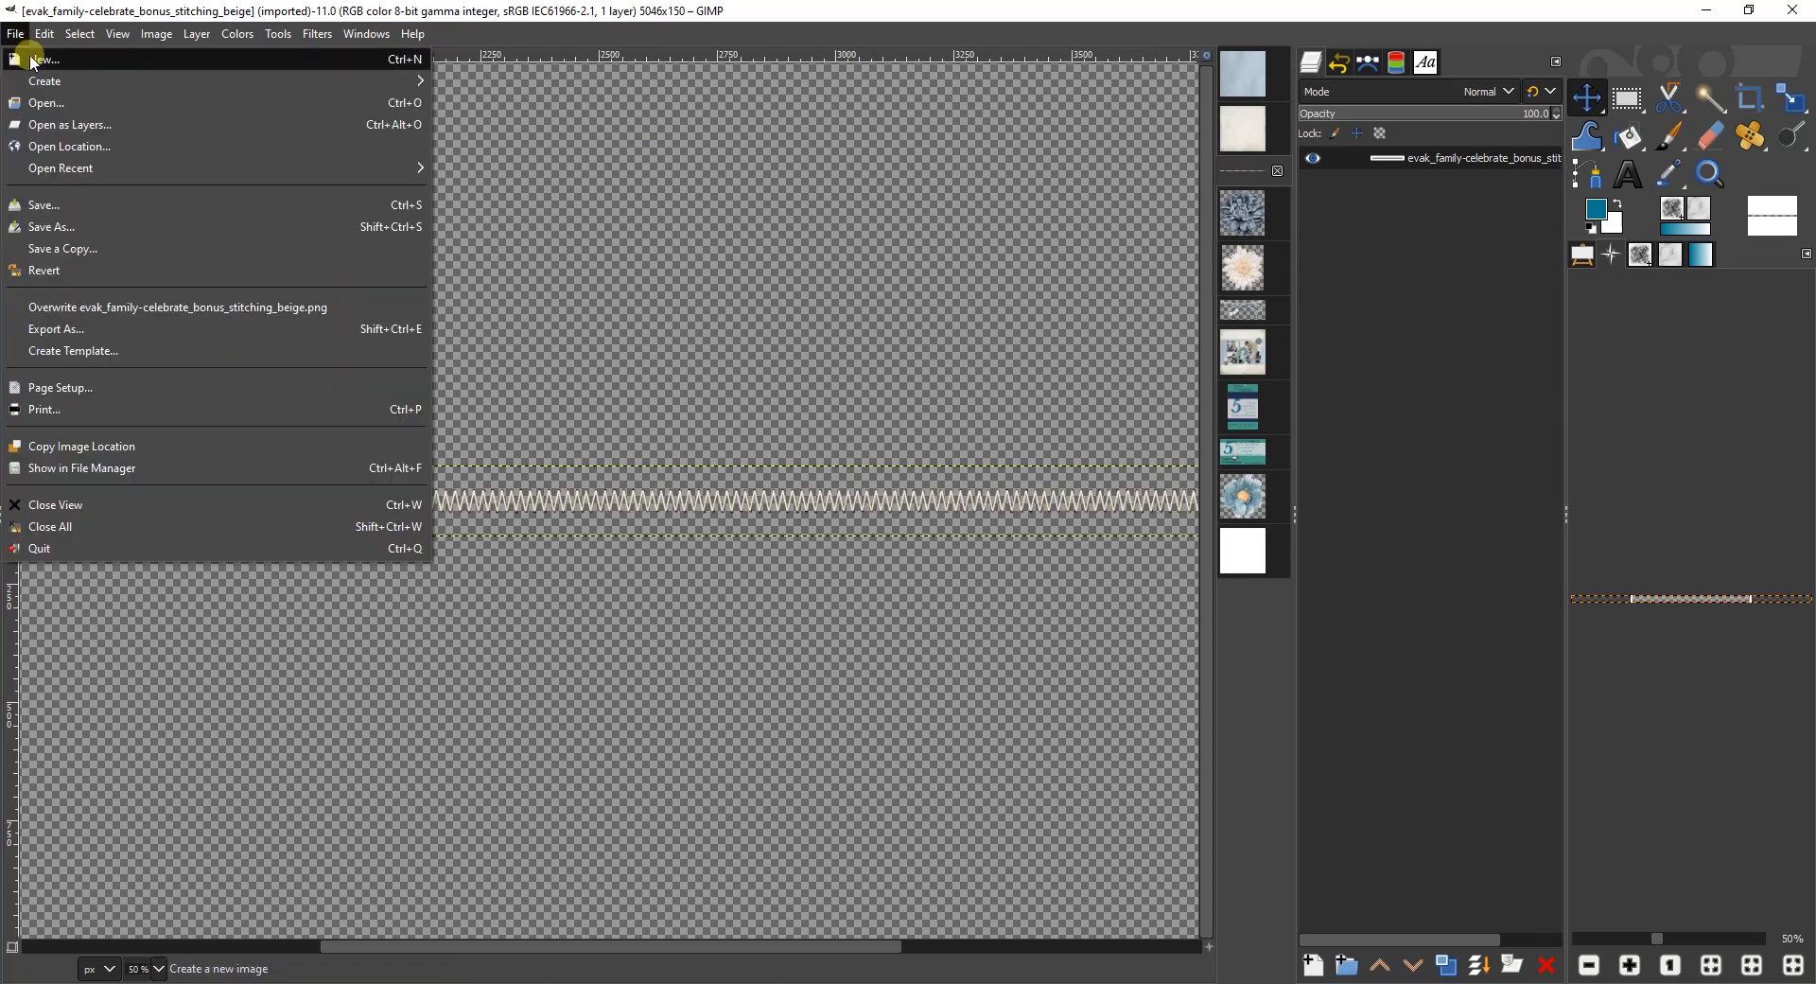
left_click(31, 54)
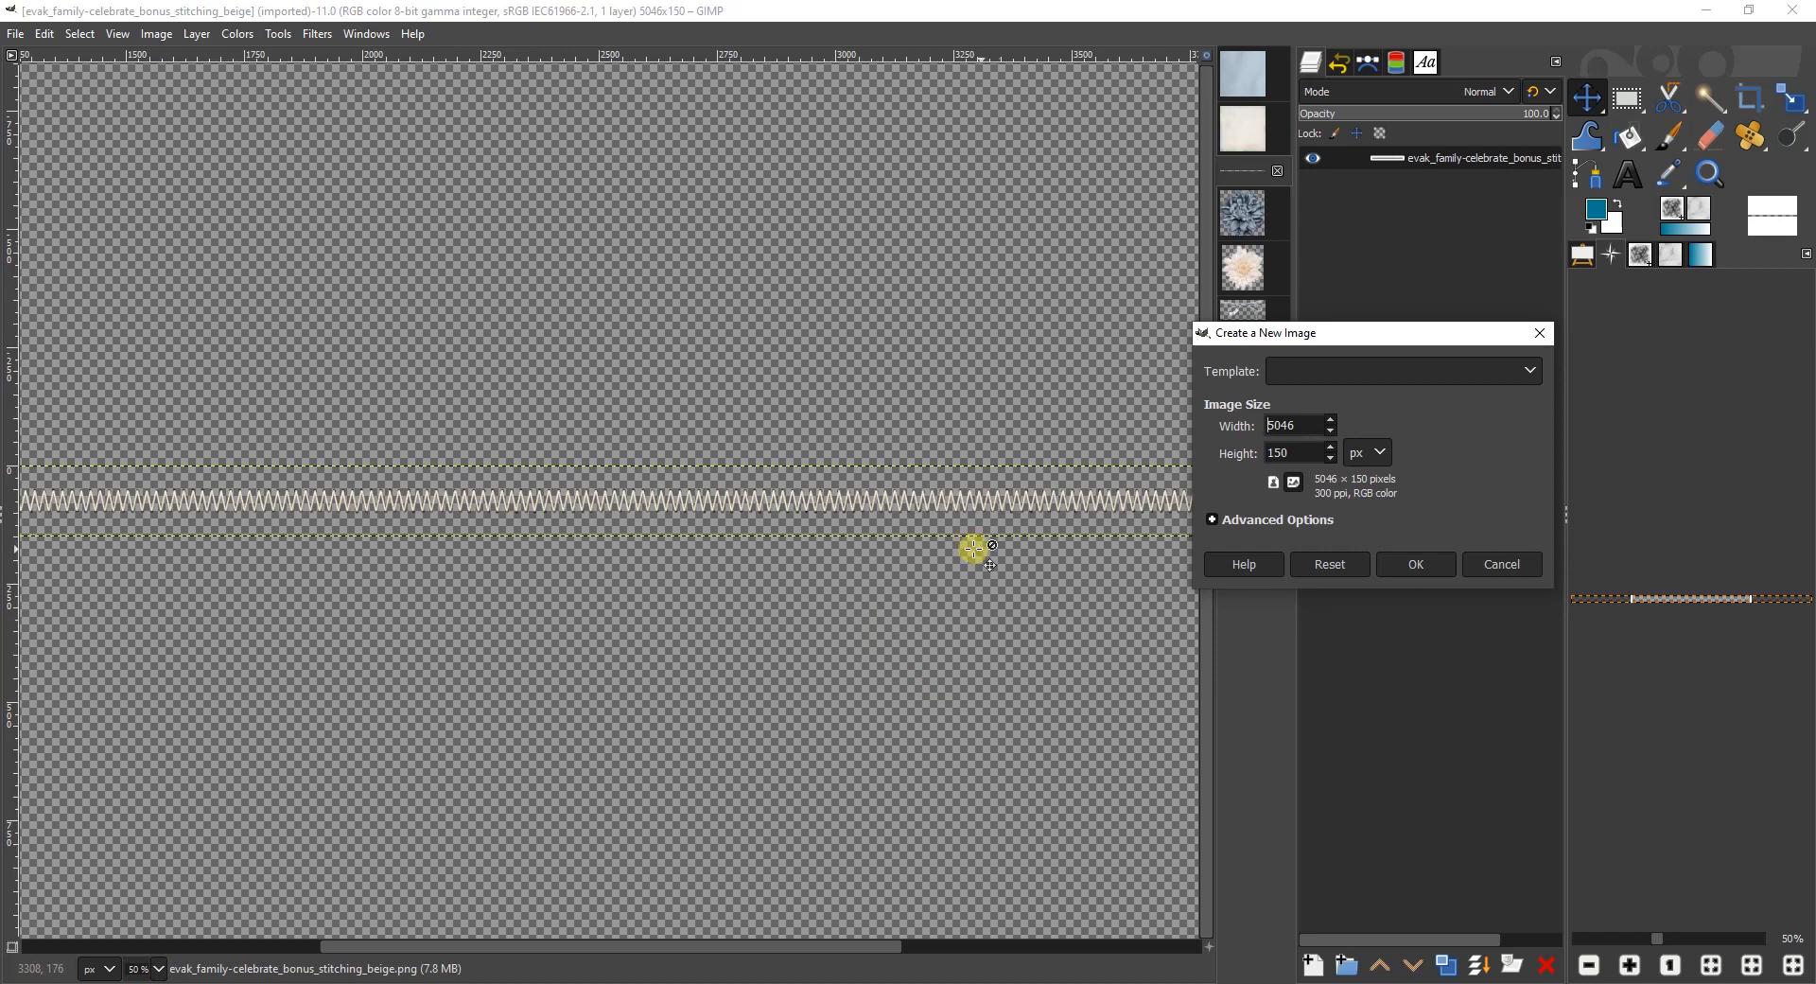
left_click(1309, 425)
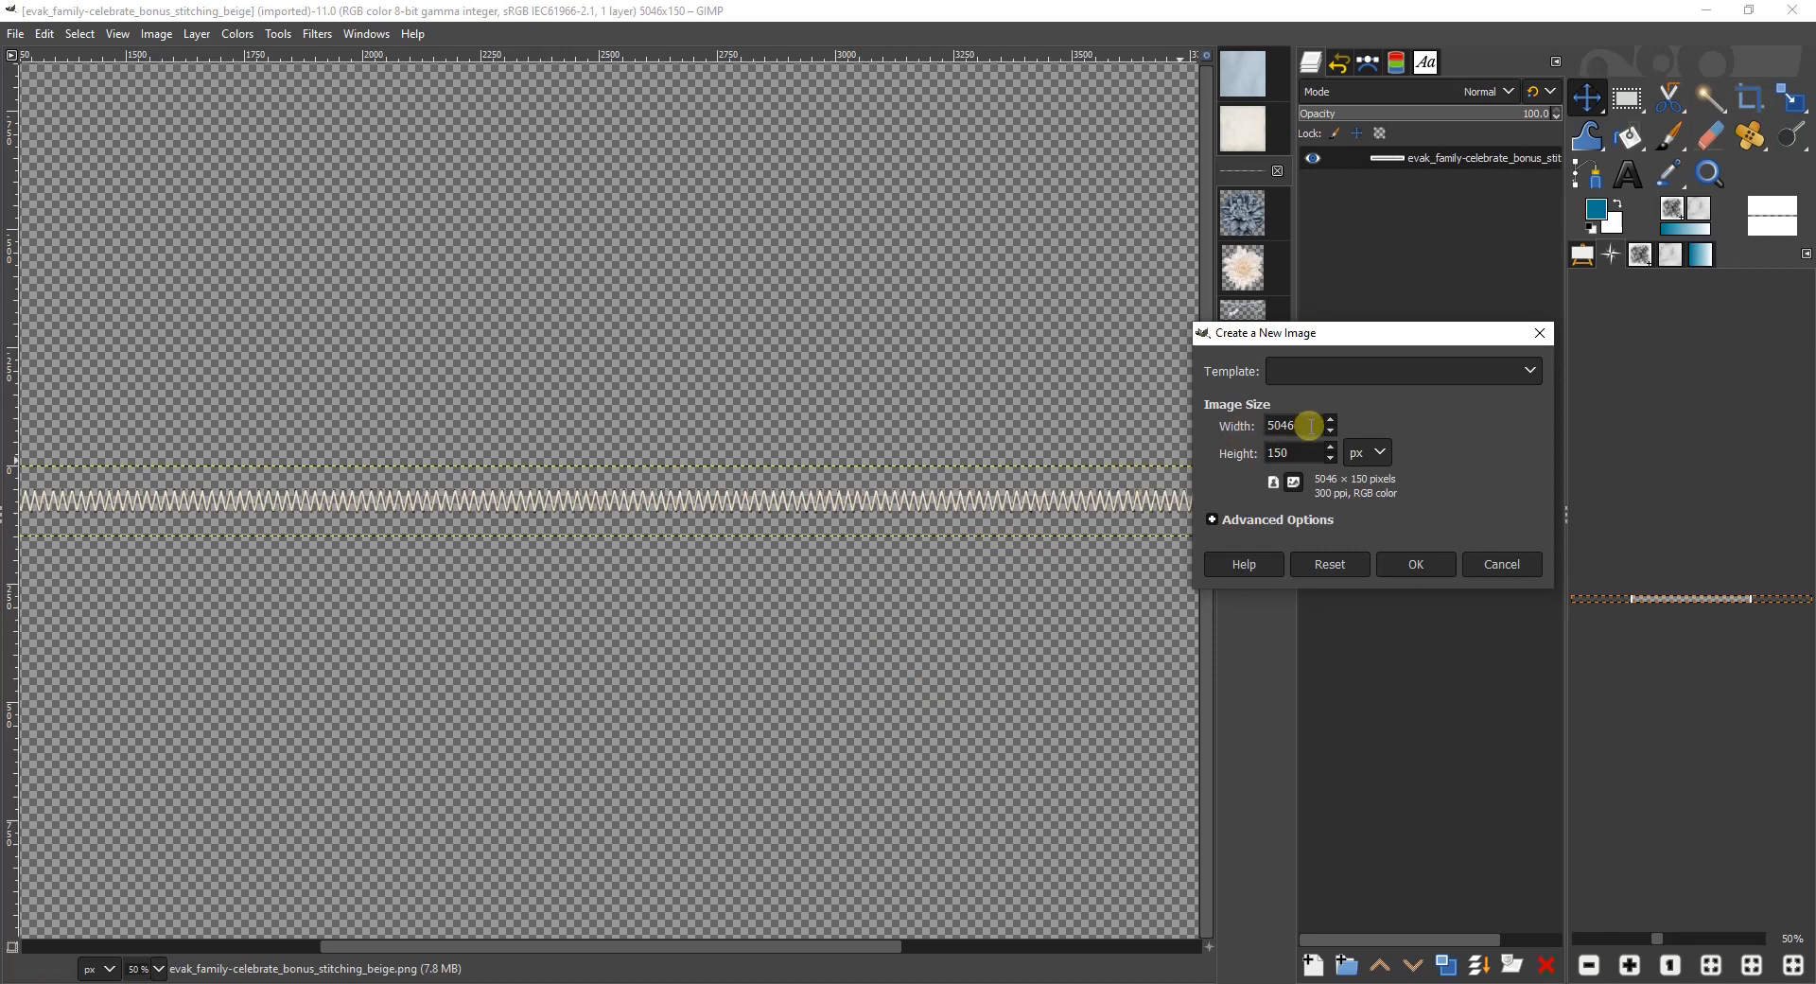
key("Home")
left_click(1329, 564)
left_click(1499, 564)
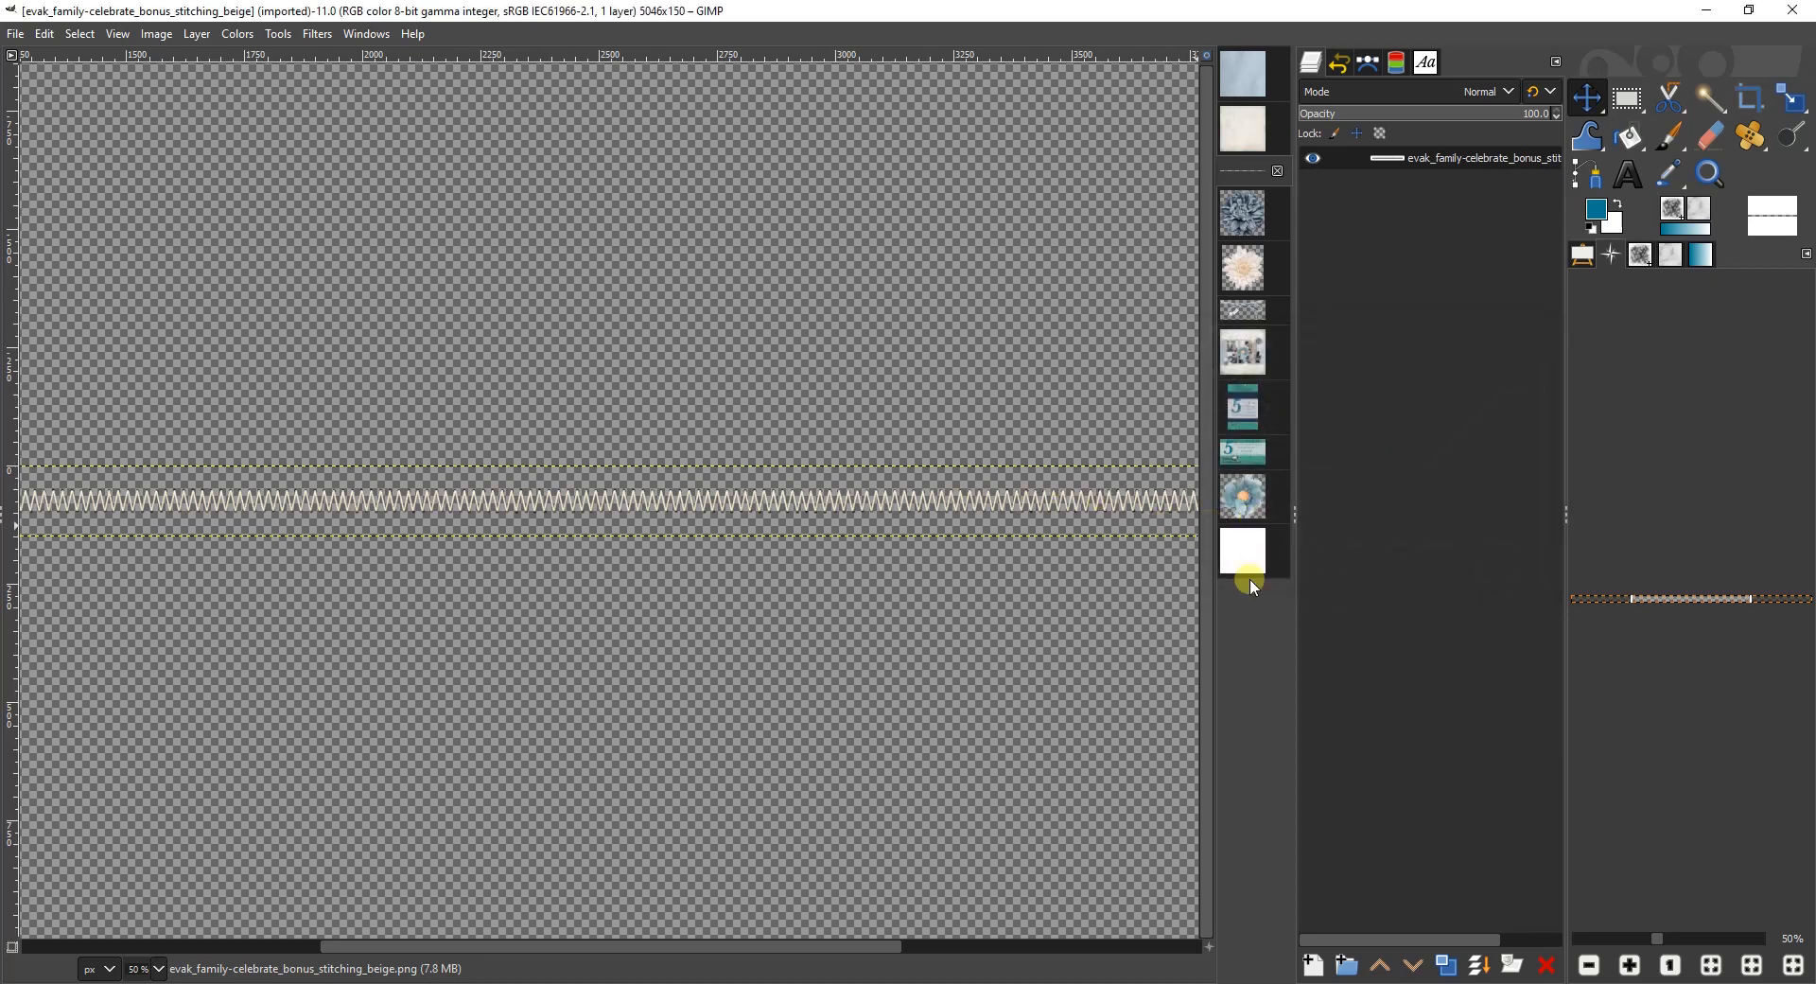
Switch to the blank 3600 x 3600 image and turn off Show All.
left_click(1239, 556)
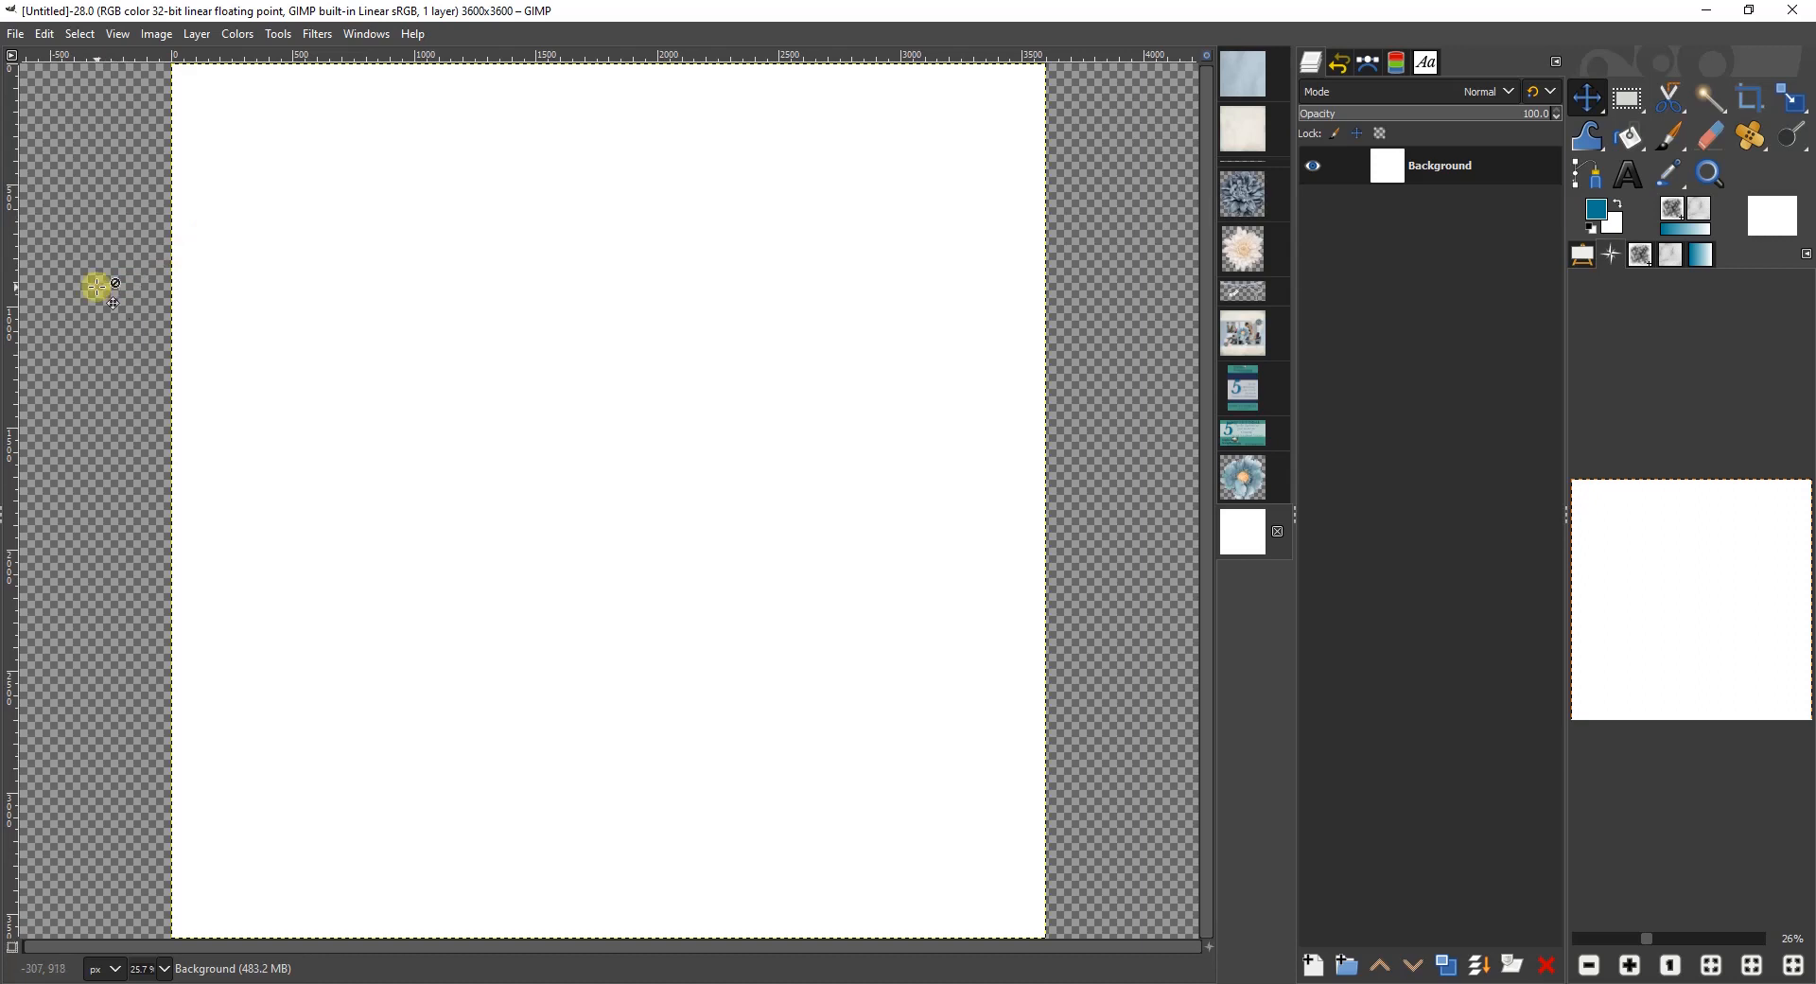
left_click(117, 35)
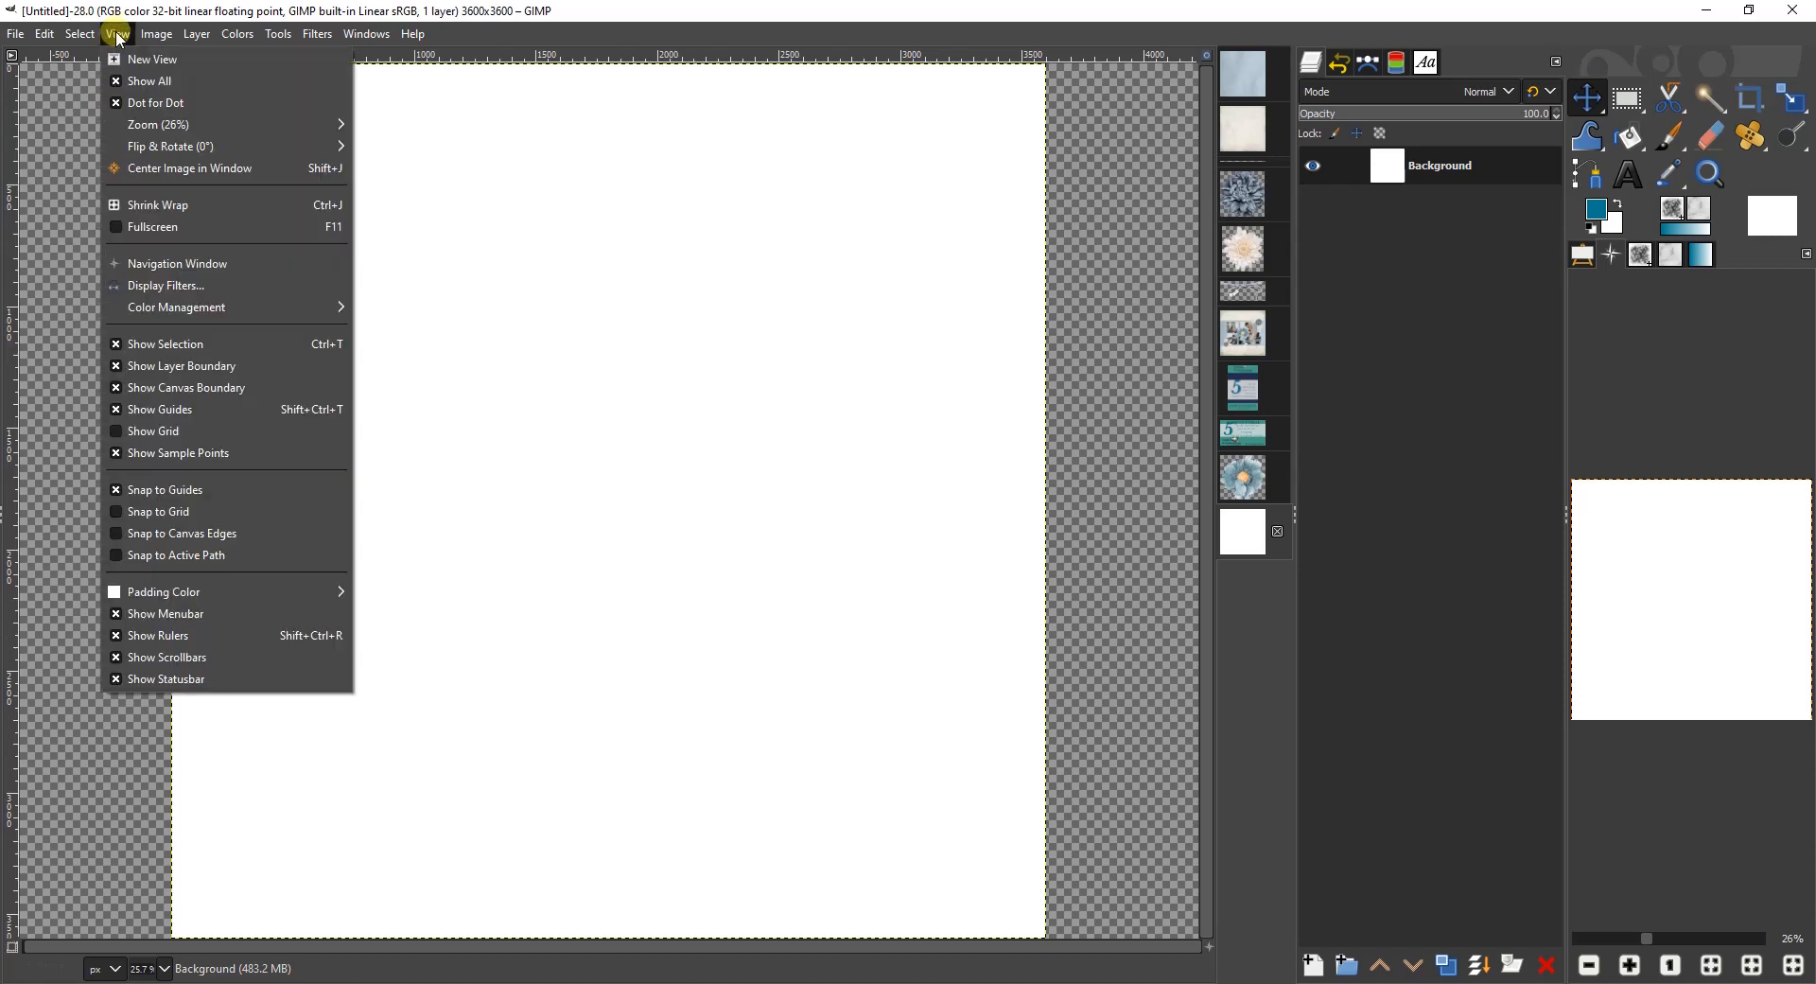
left_click(116, 81)
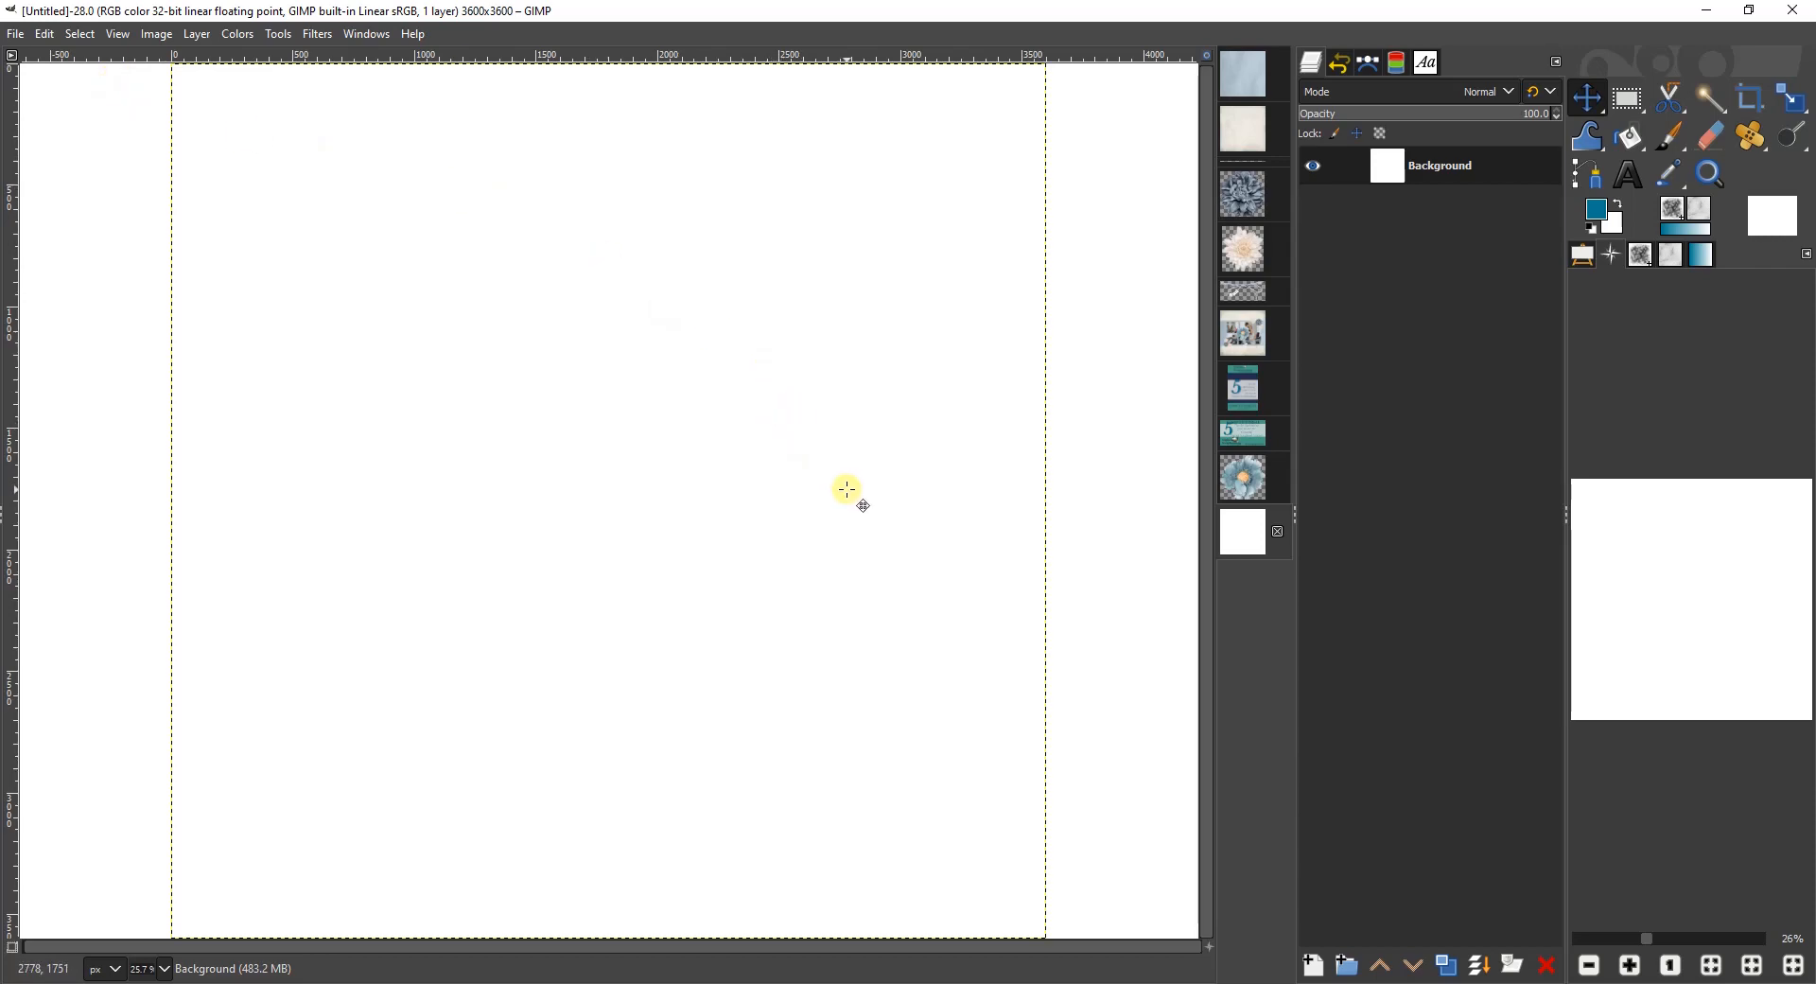
Add the beige stitching strip to the blank image as a layer and turn Show All on.
left_click(1242, 159)
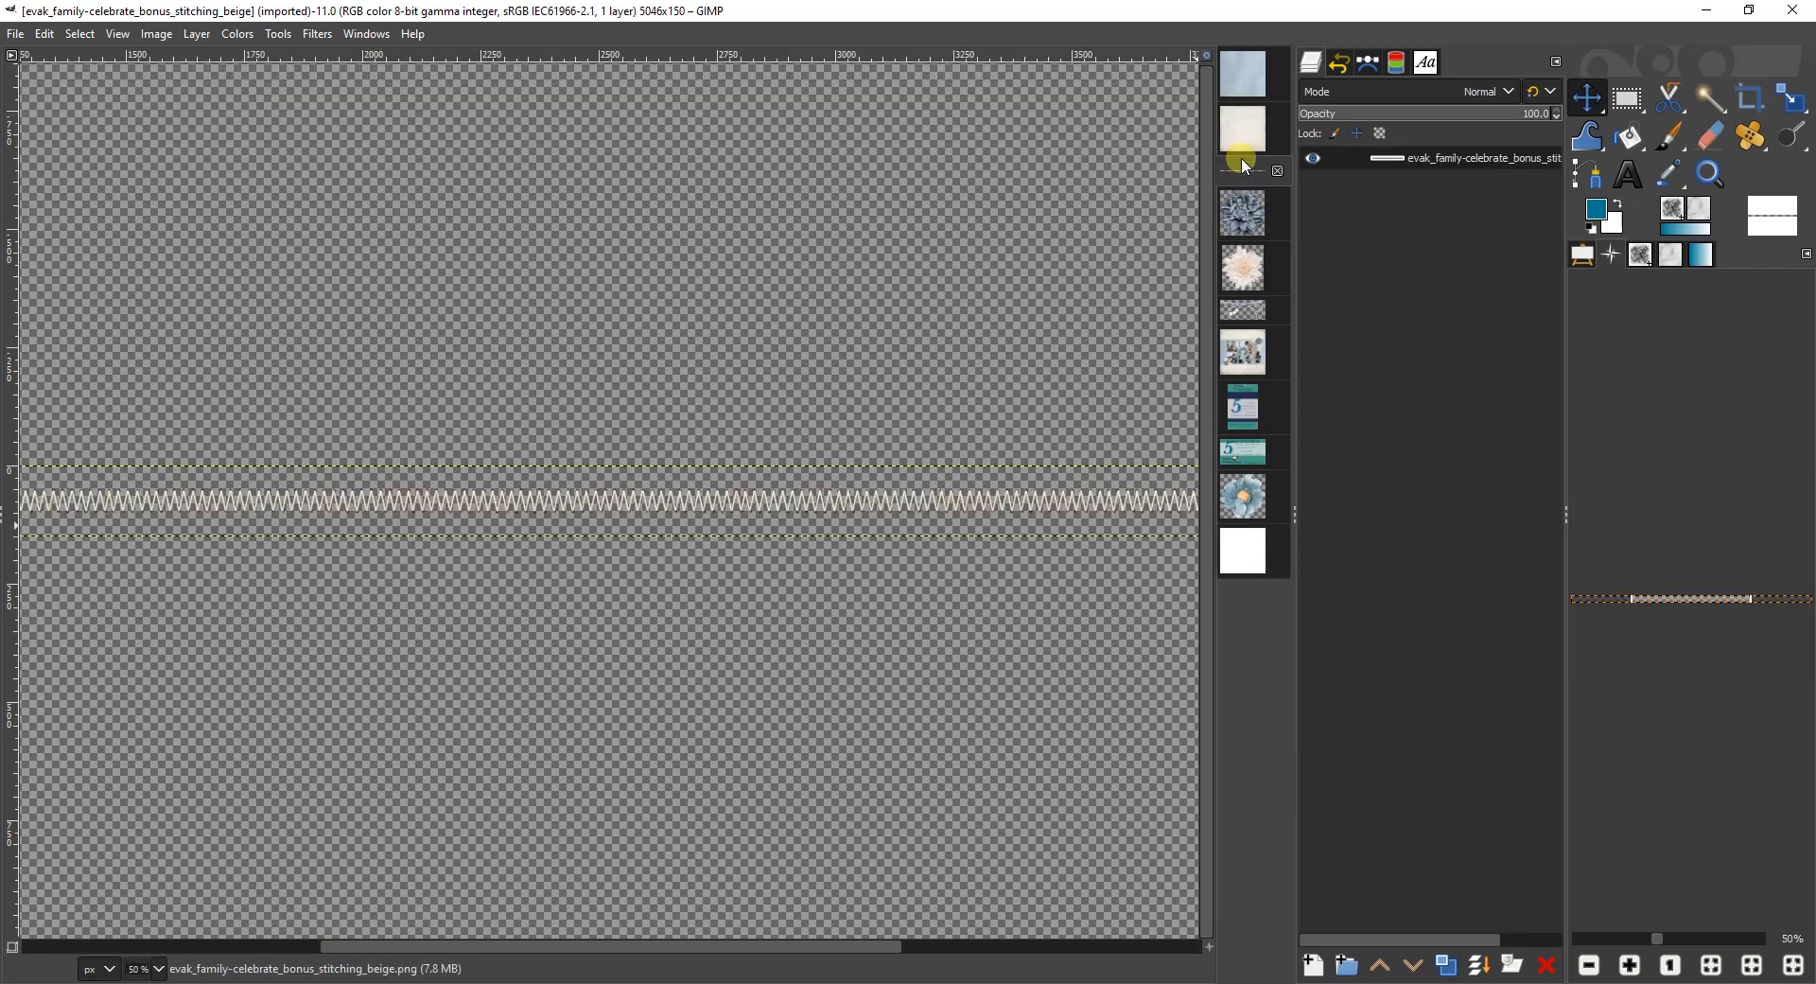
left_click_drag(1496, 156, 791, 546)
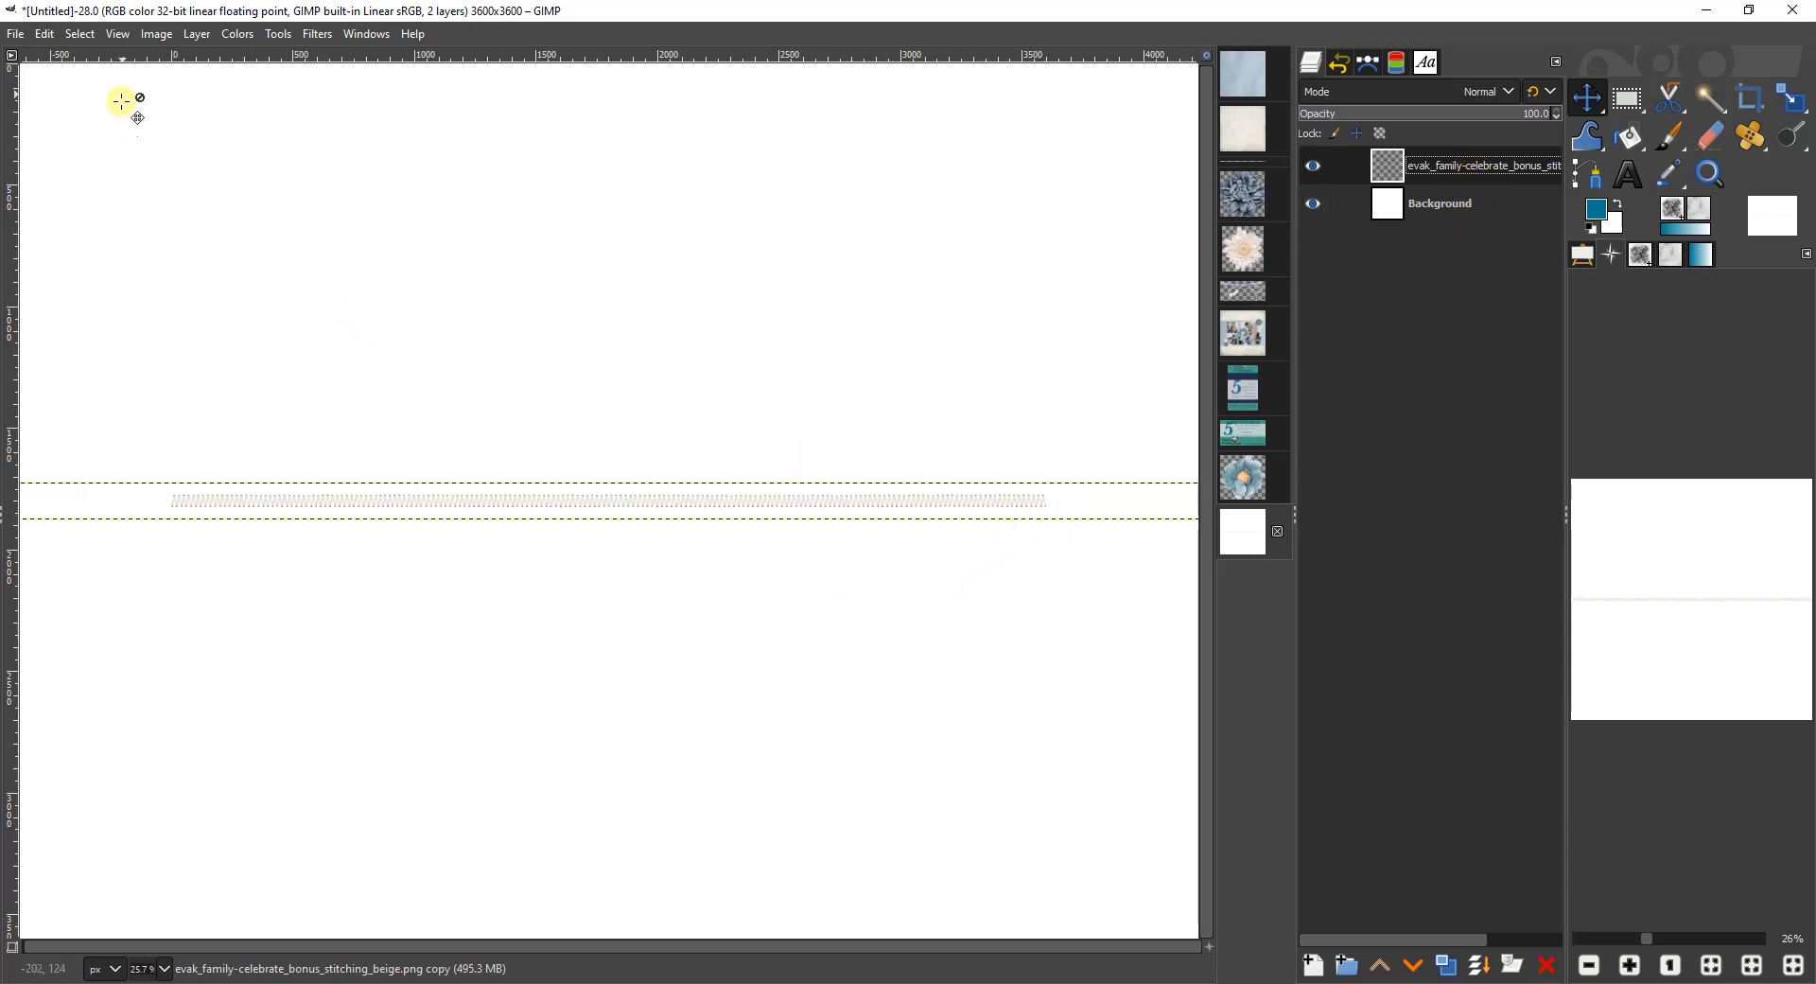
left_click(117, 34)
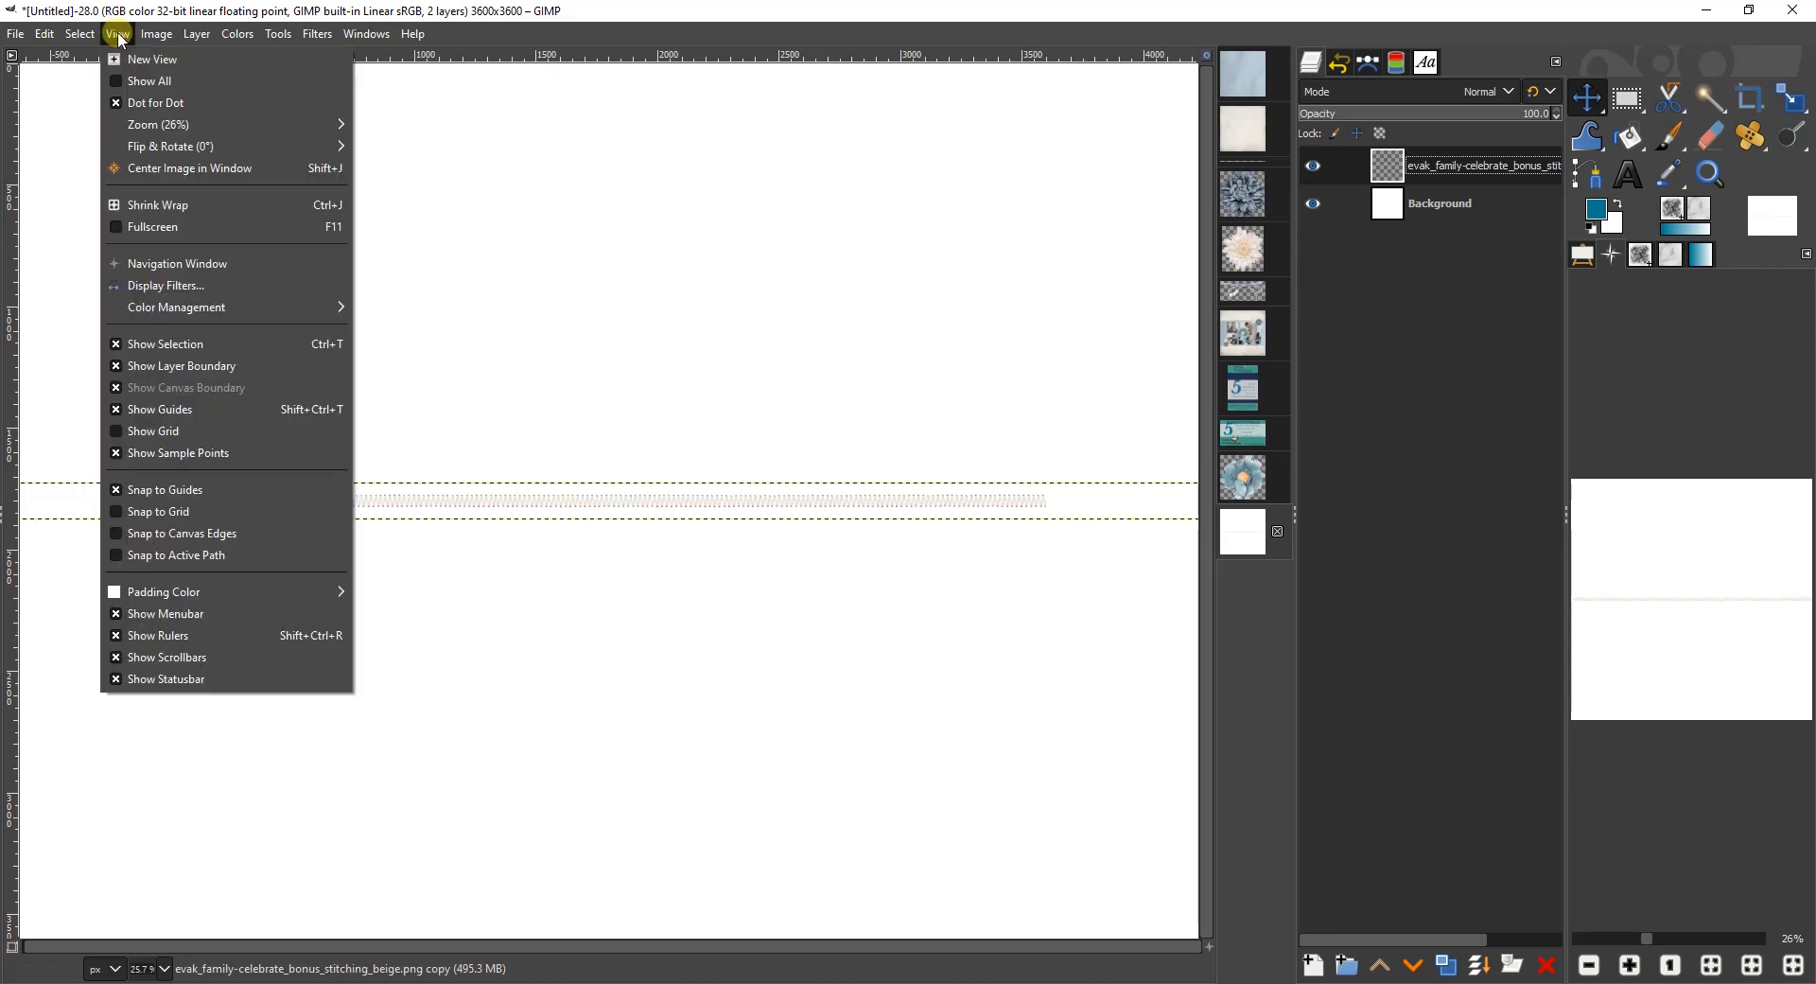
left_click(129, 82)
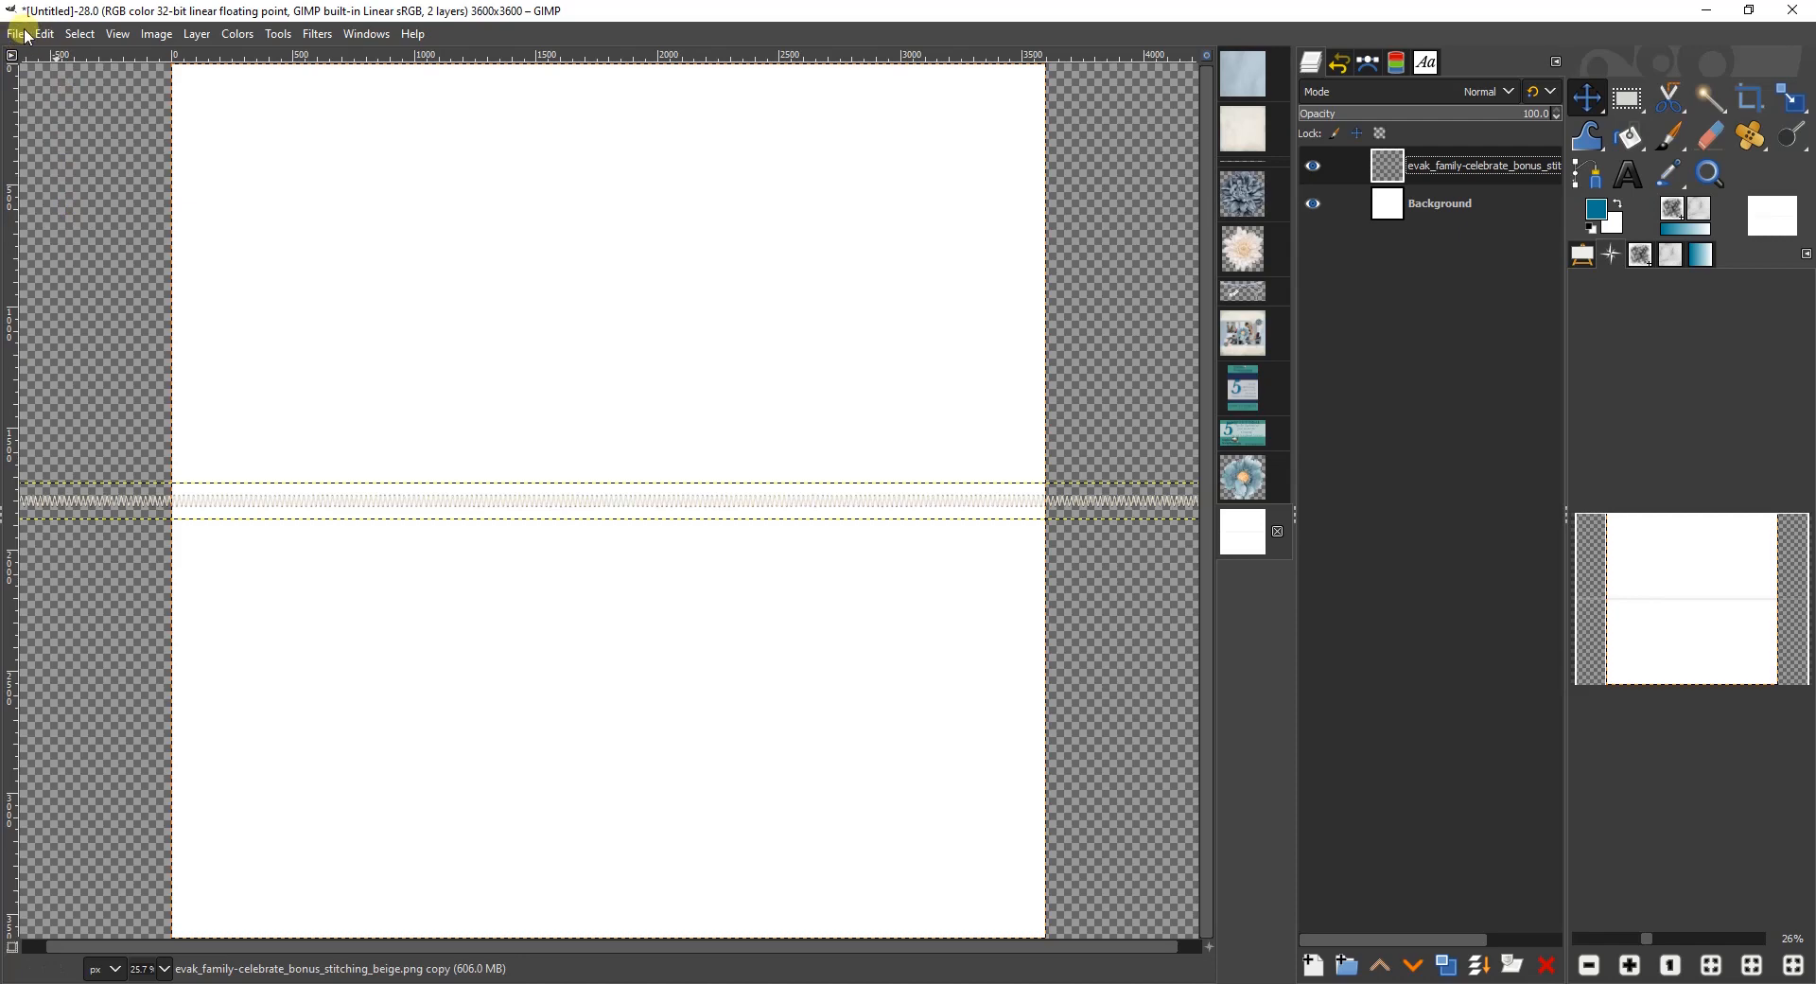
Check the "Show all" default in the Image Windows preferences and the view options of the current image.
left_click(52, 35)
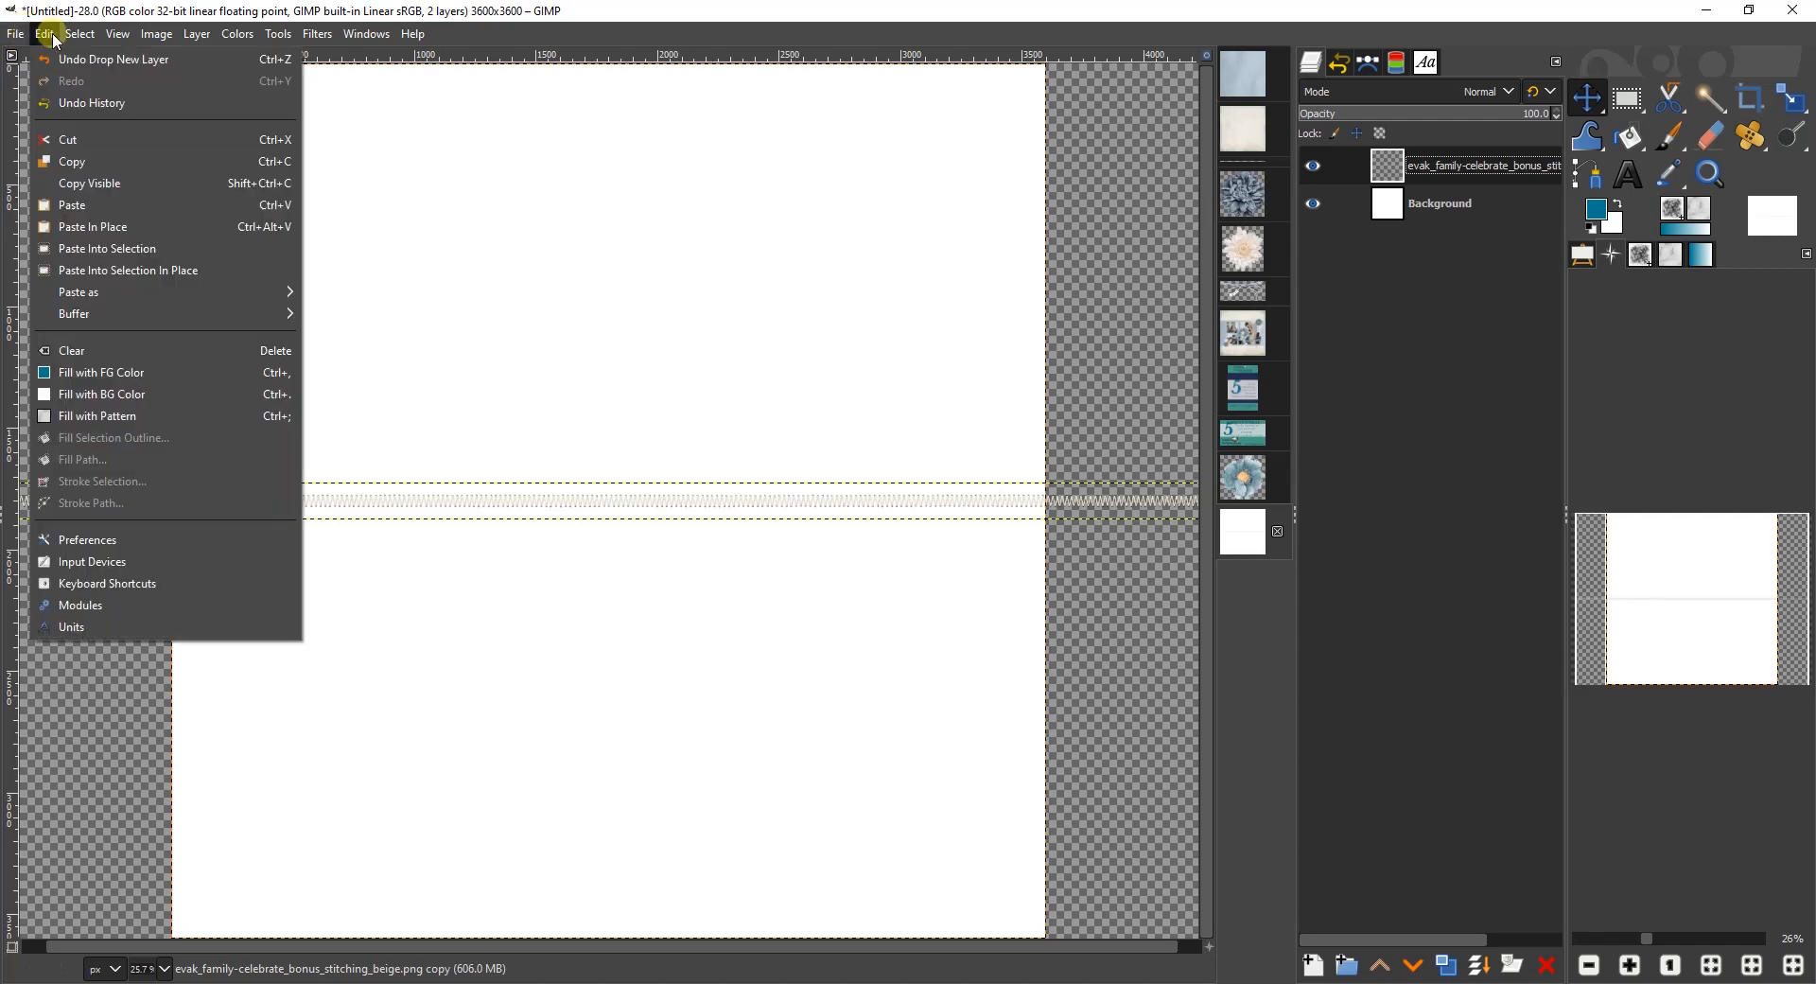
left_click(106, 539)
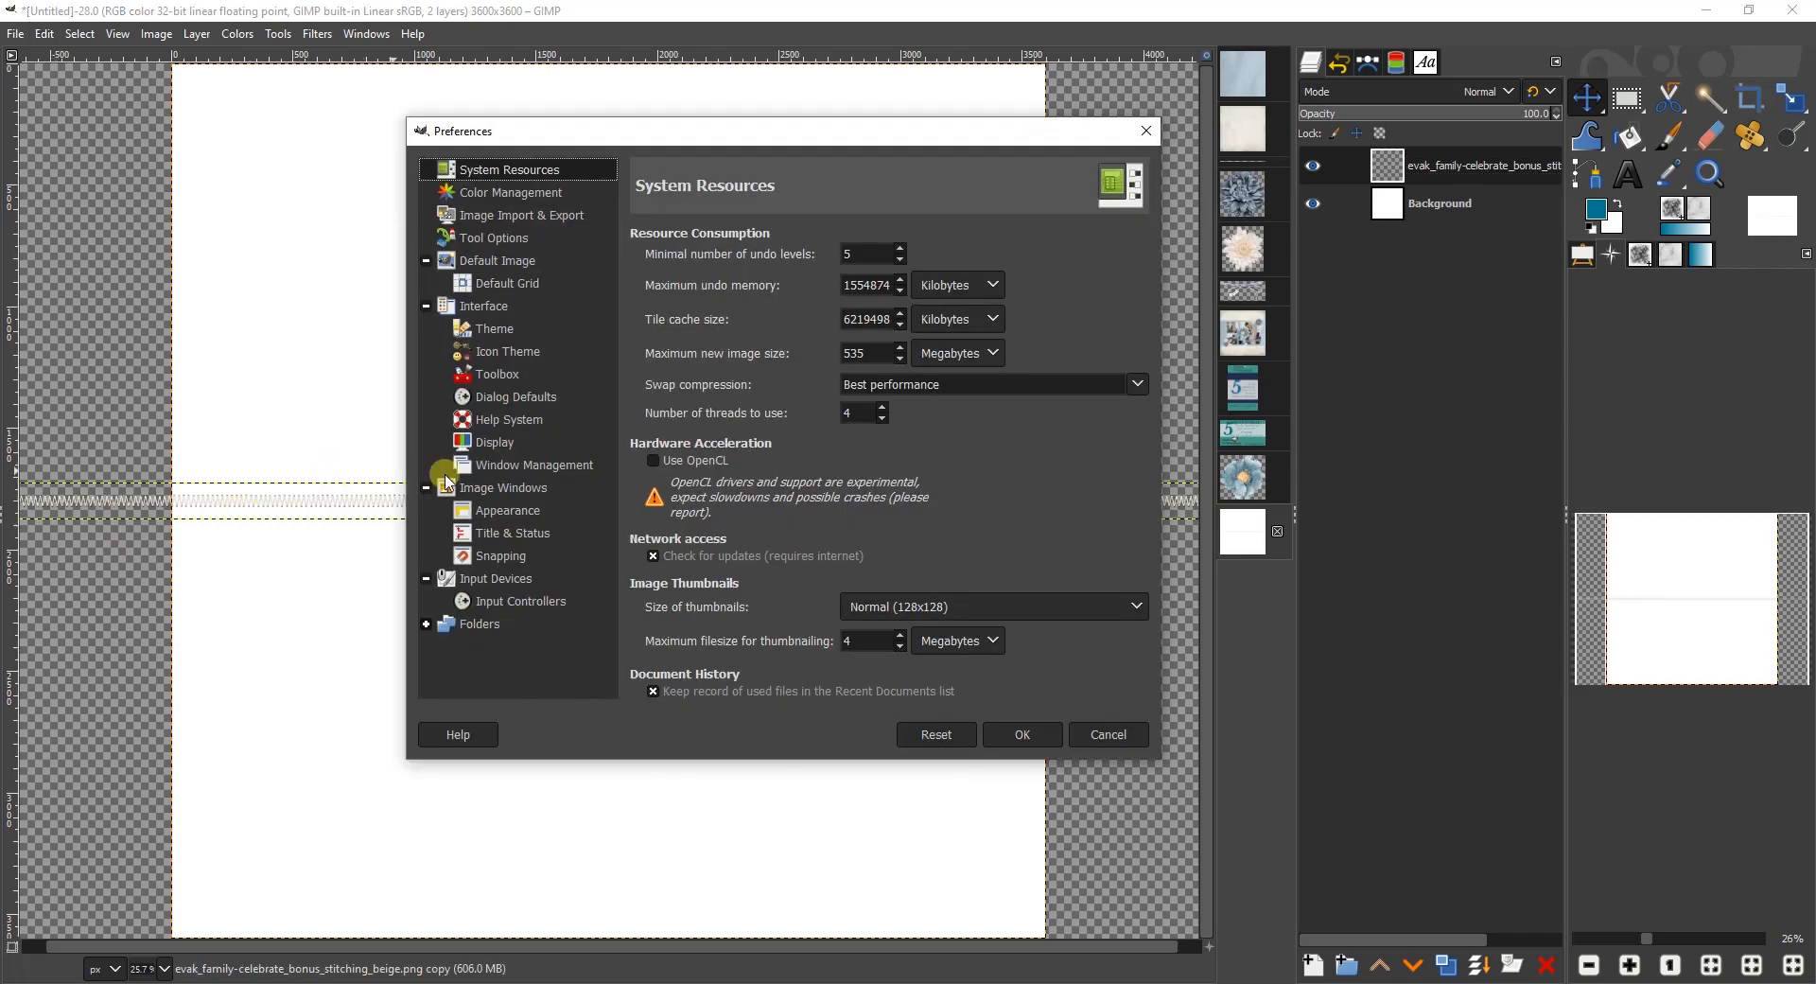
left_click(491, 488)
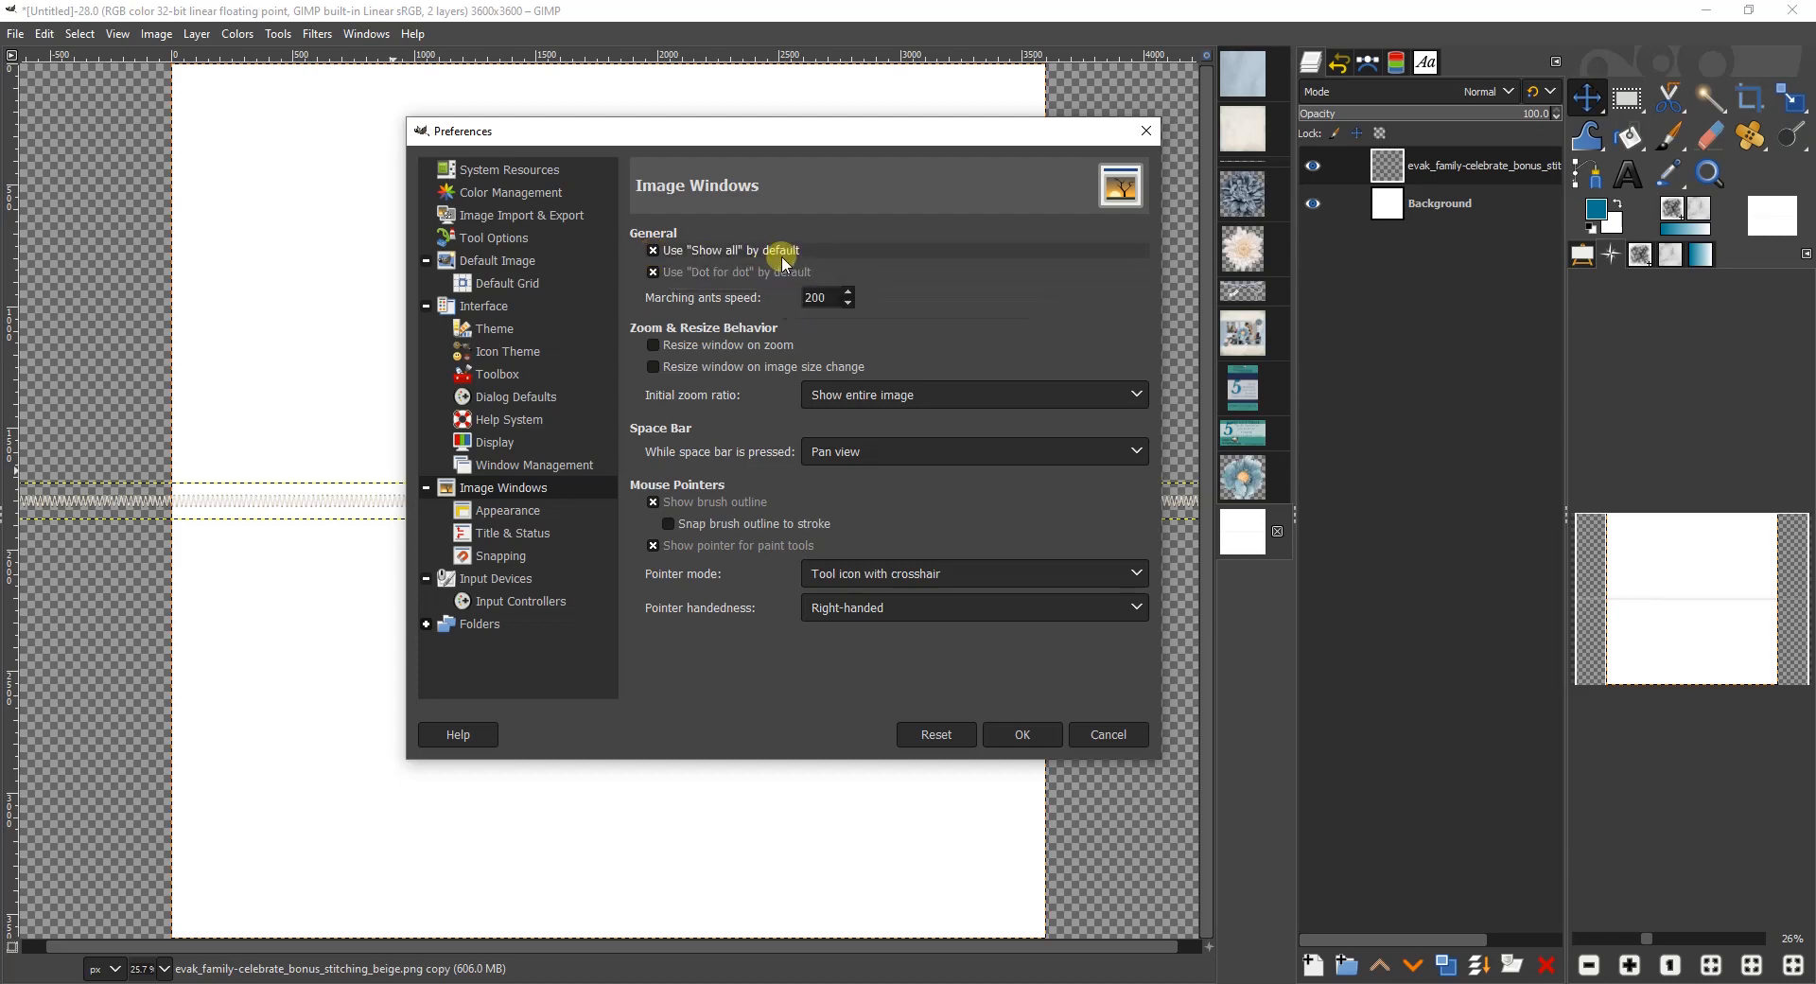
left_click(1025, 734)
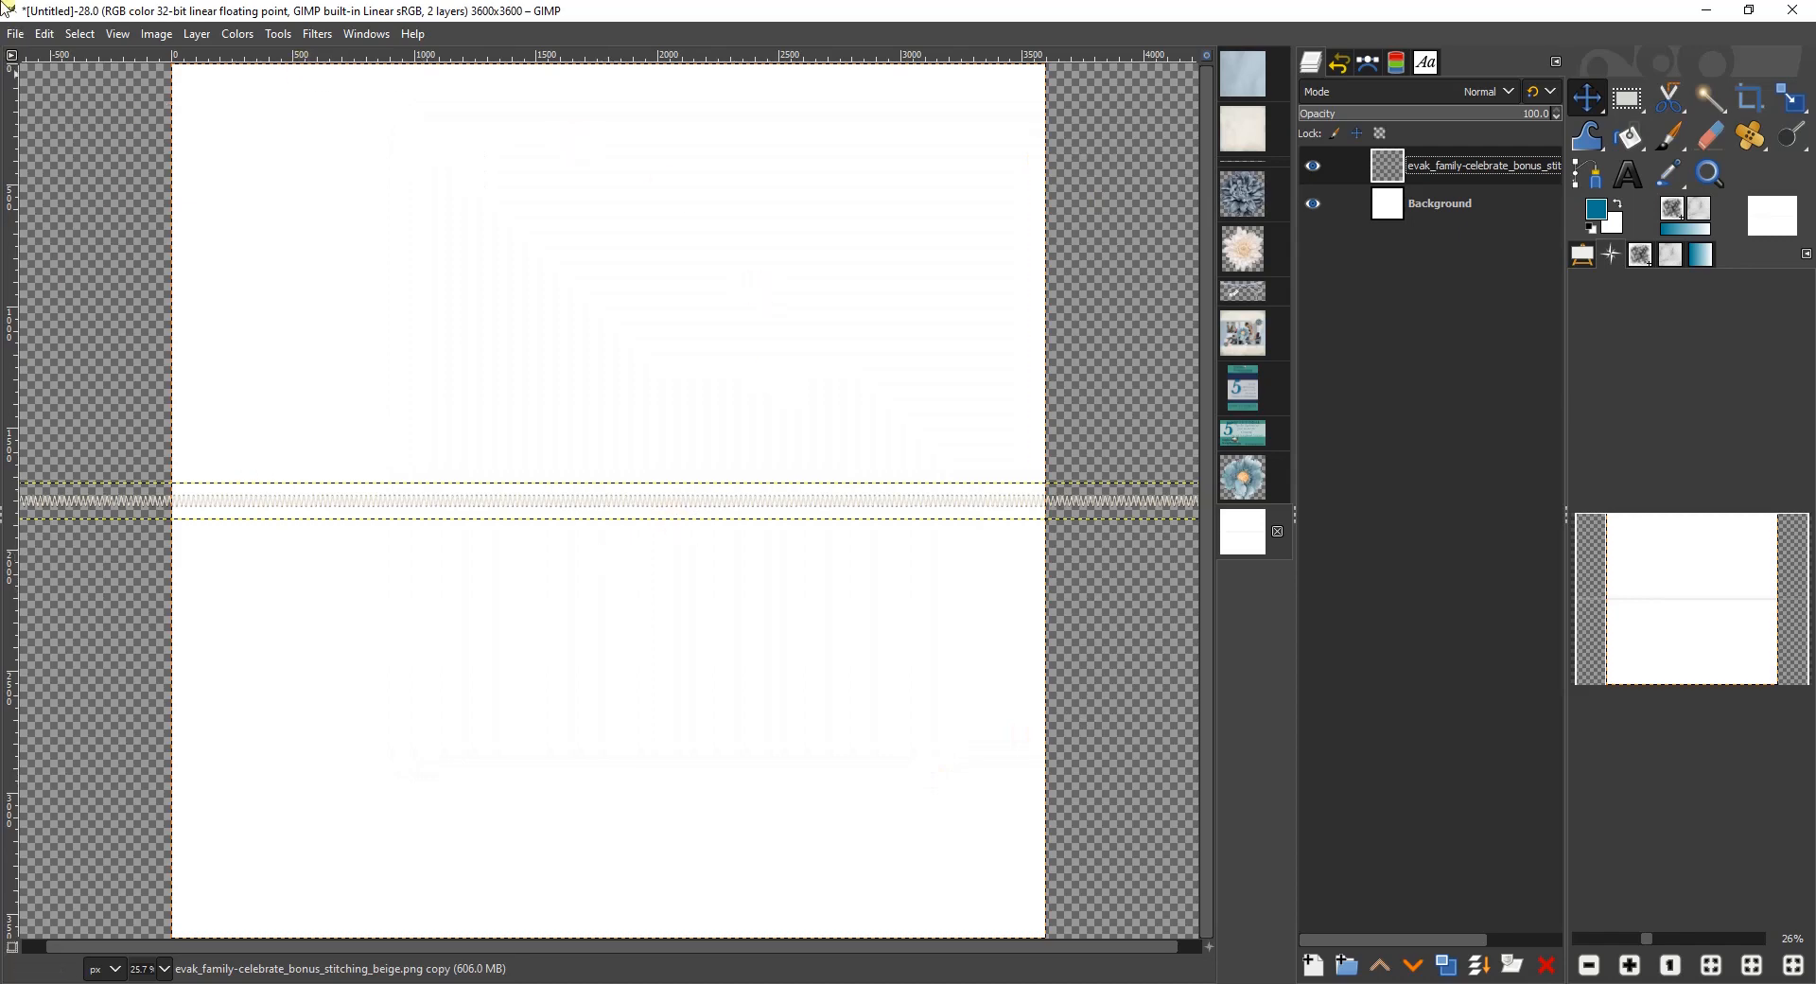
left_click(120, 35)
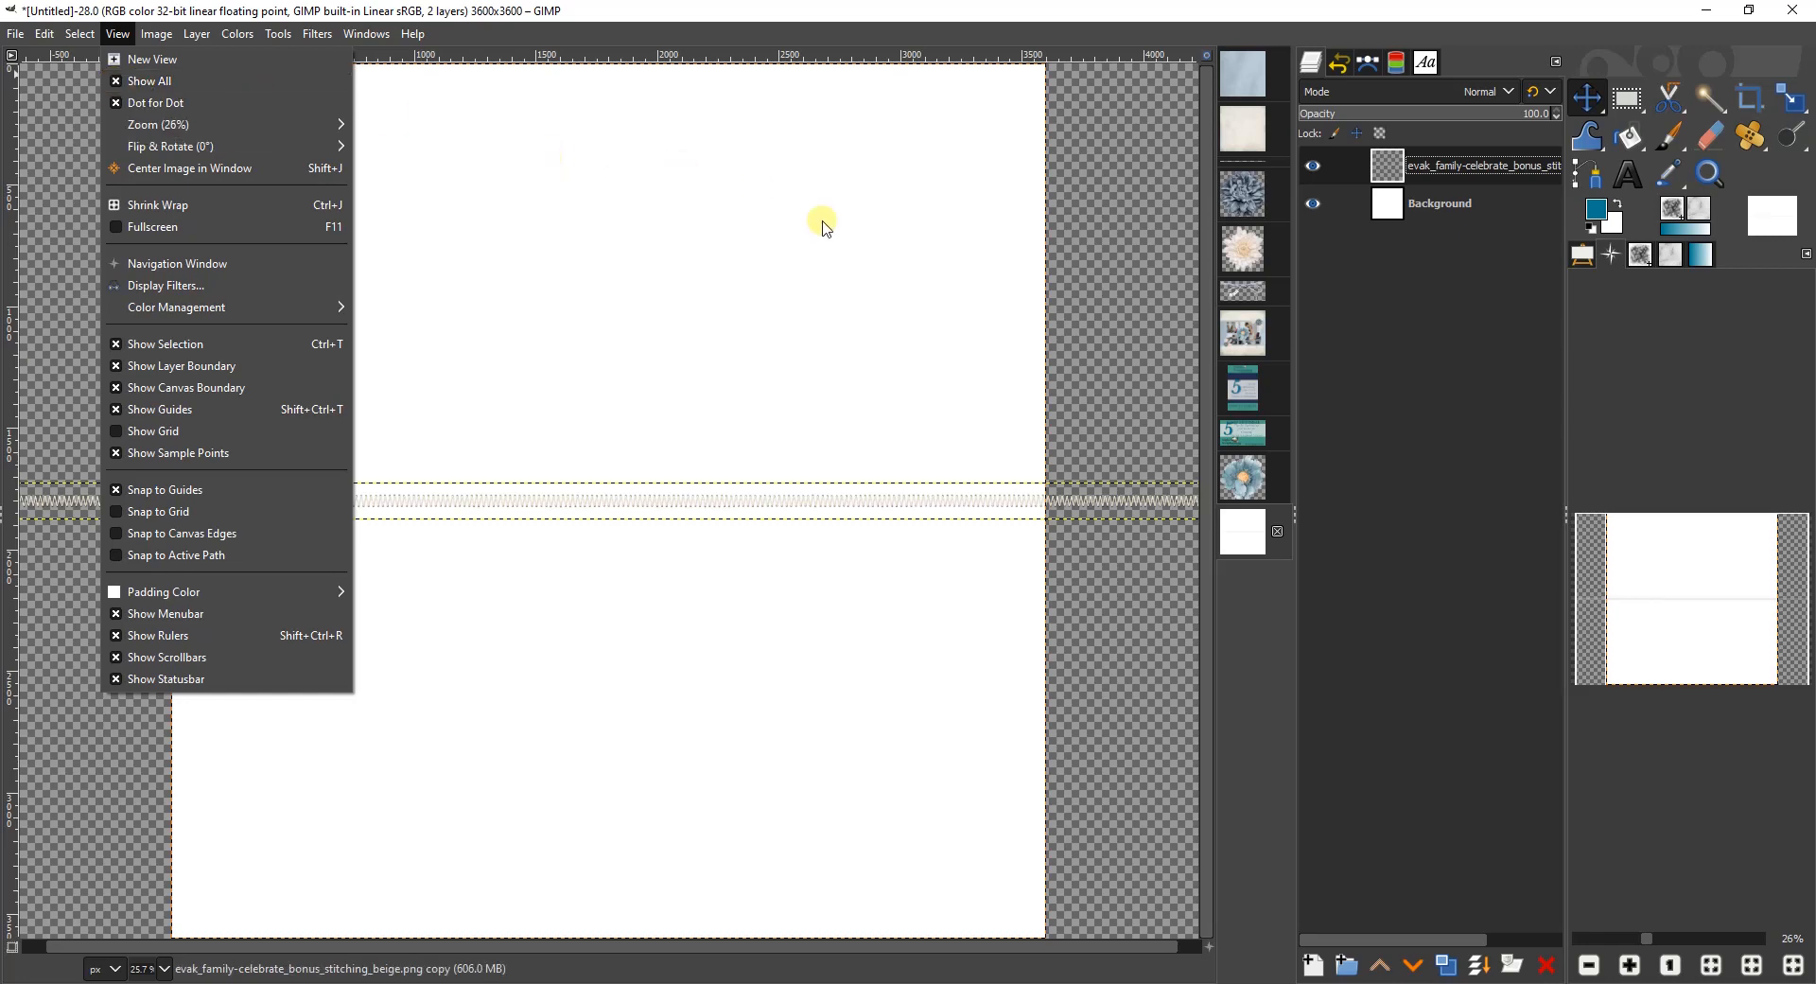
left_click(1117, 164)
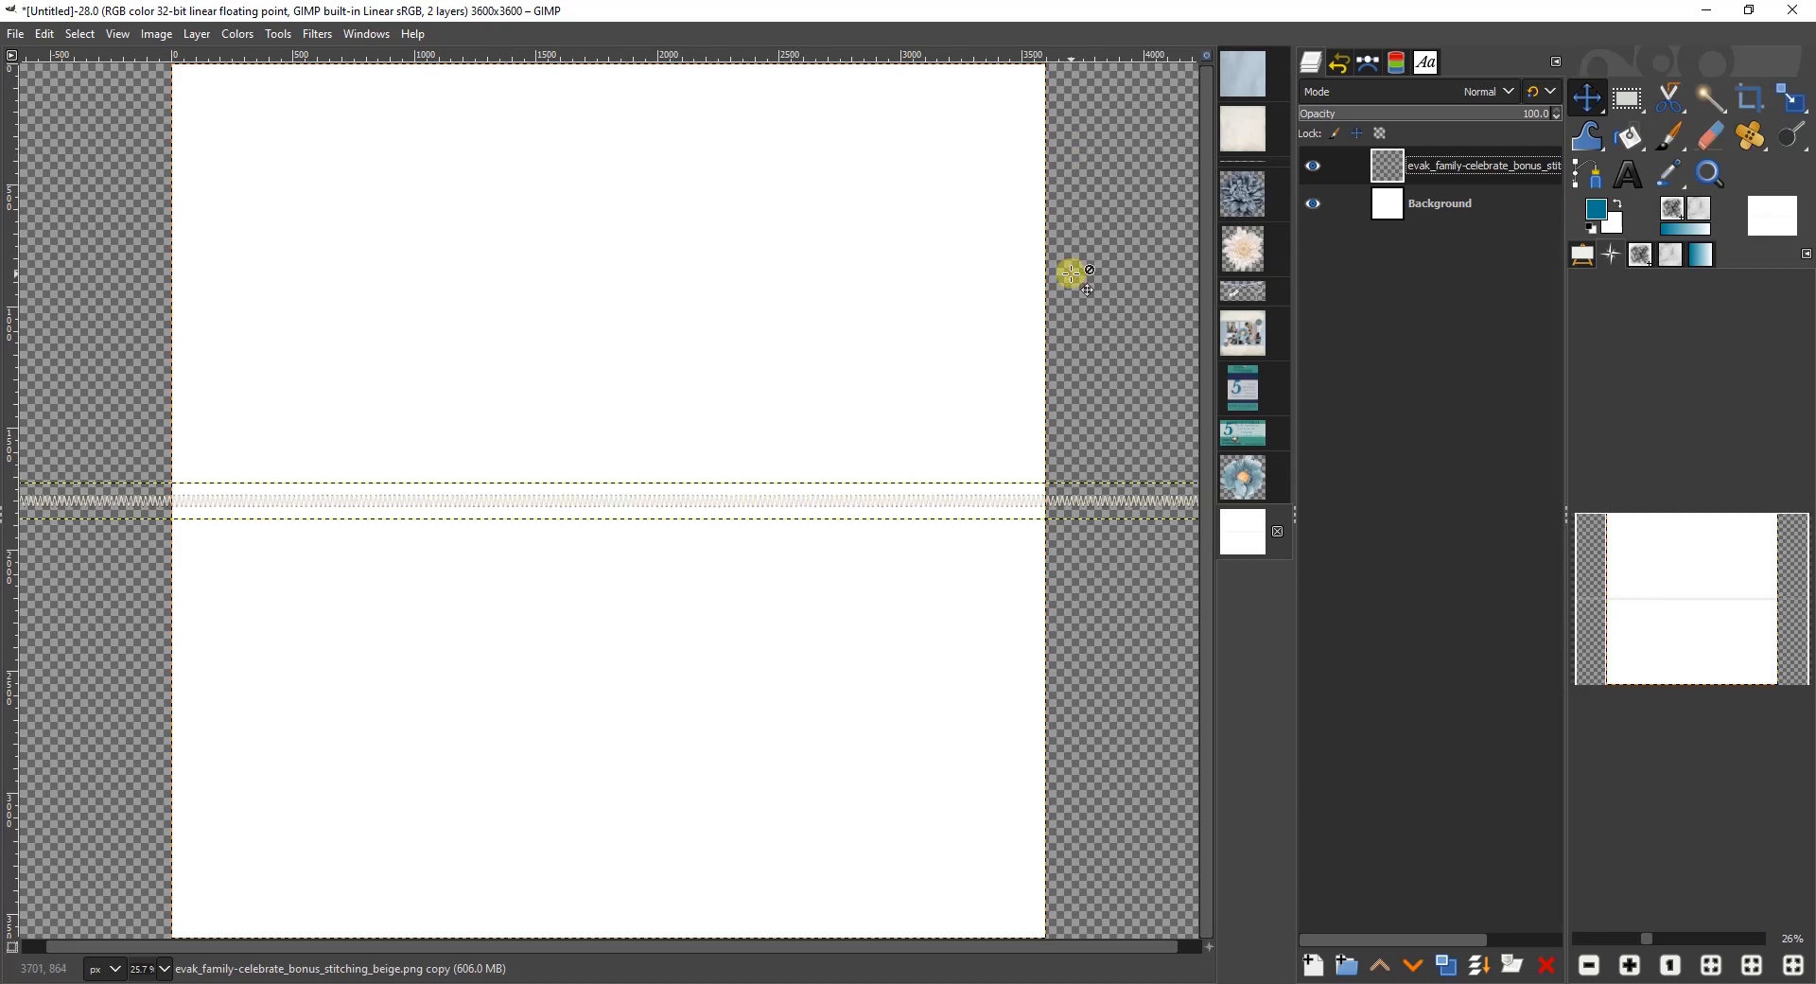
Add the light blue textured paper from its own image as a layer above the stitching strip.
left_click(1248, 85)
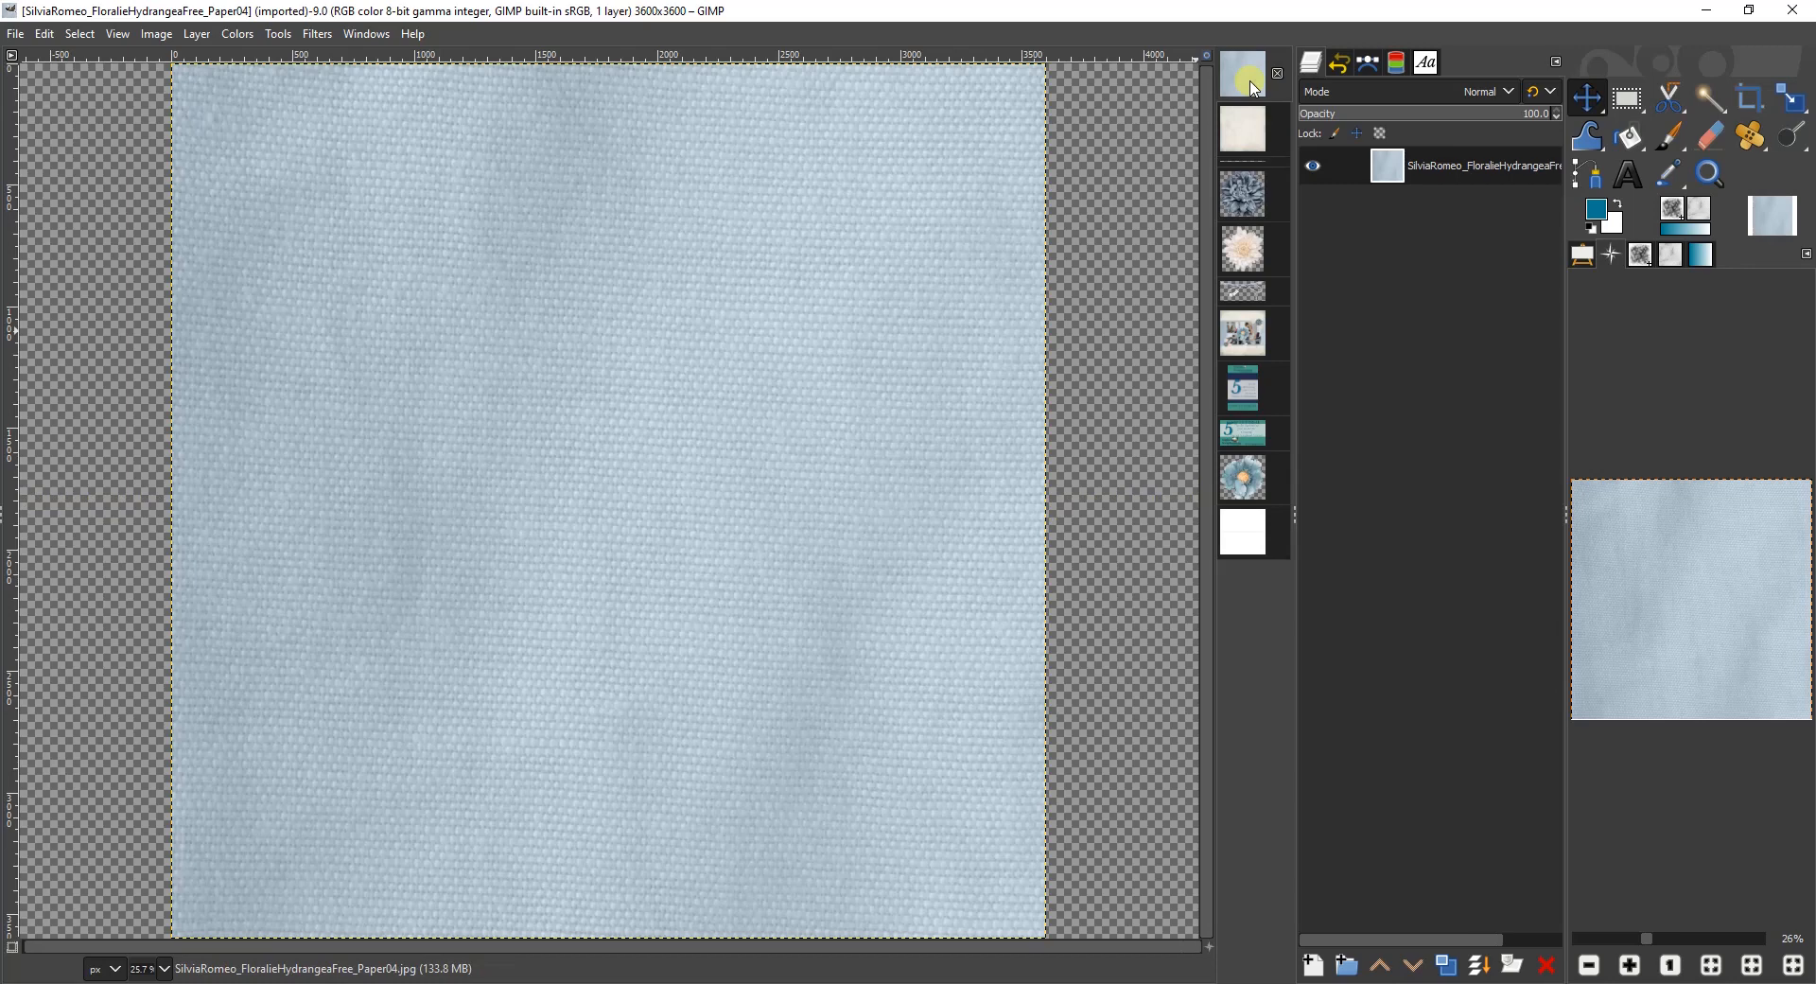
left_click_drag(1472, 161, 707, 326)
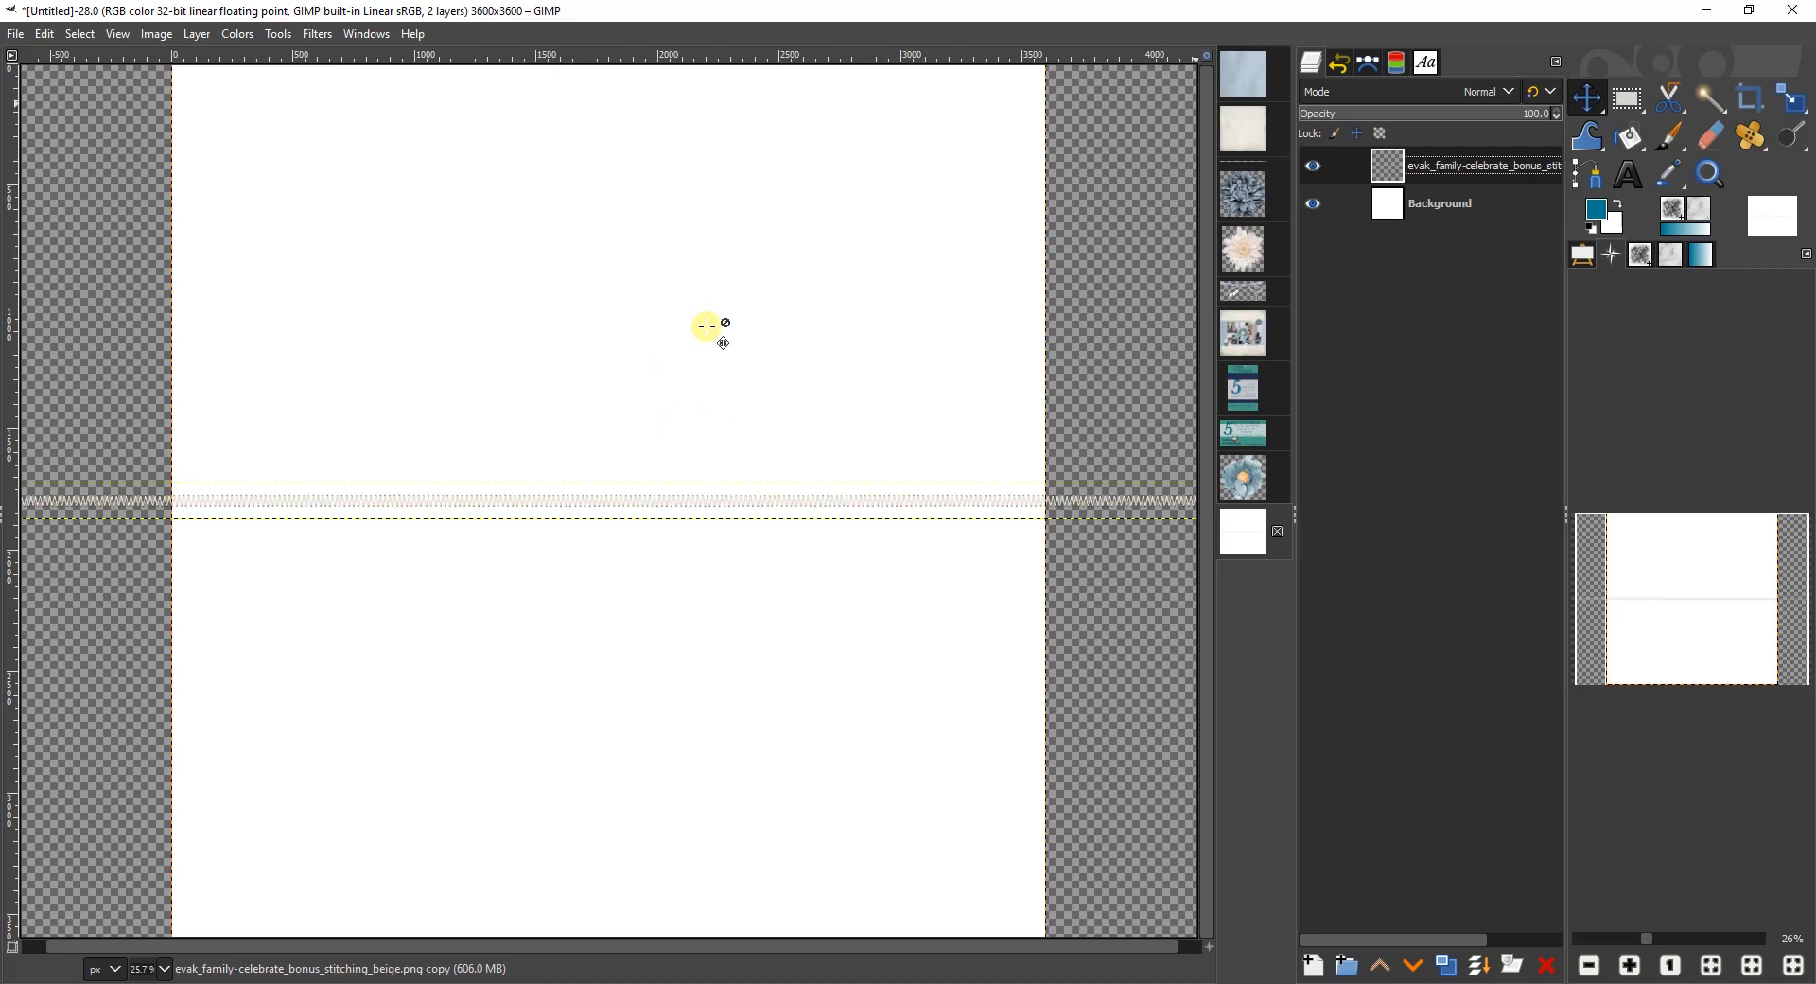
left_click_drag(707, 326, 1037, 271)
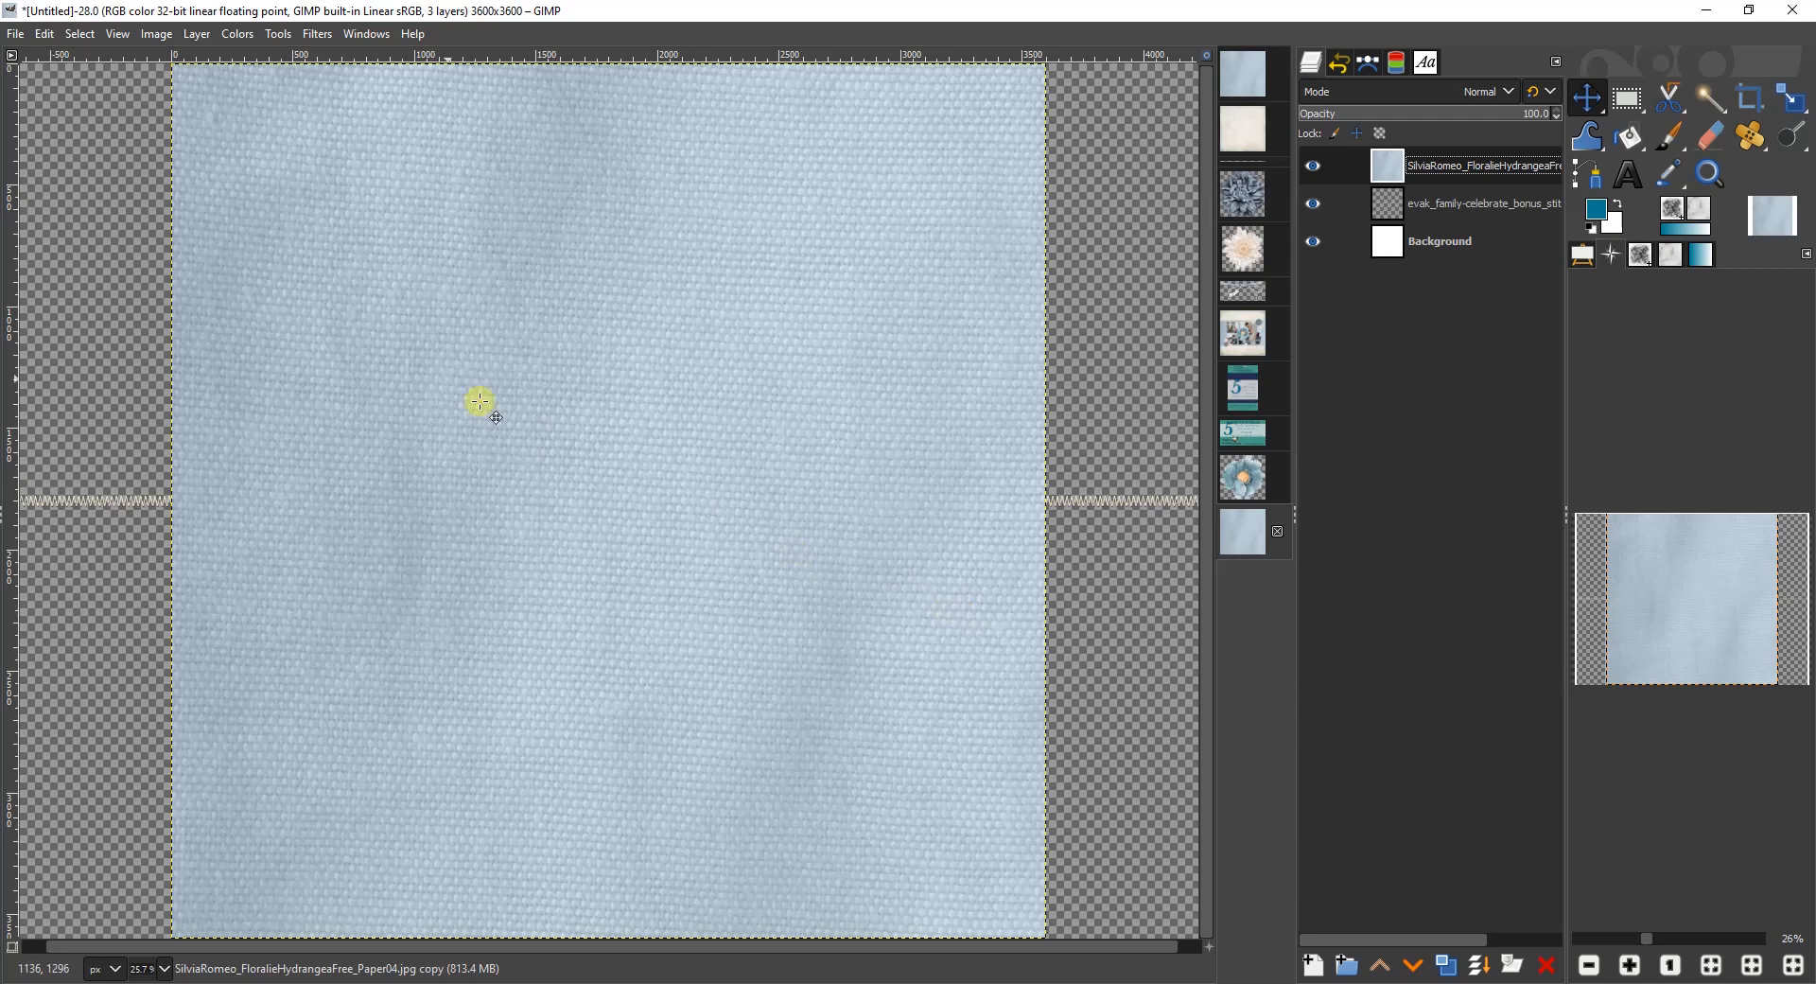
Check the "Add an alpha channel to imported images" option in the Image Import & Export preferences.
left_click(46, 35)
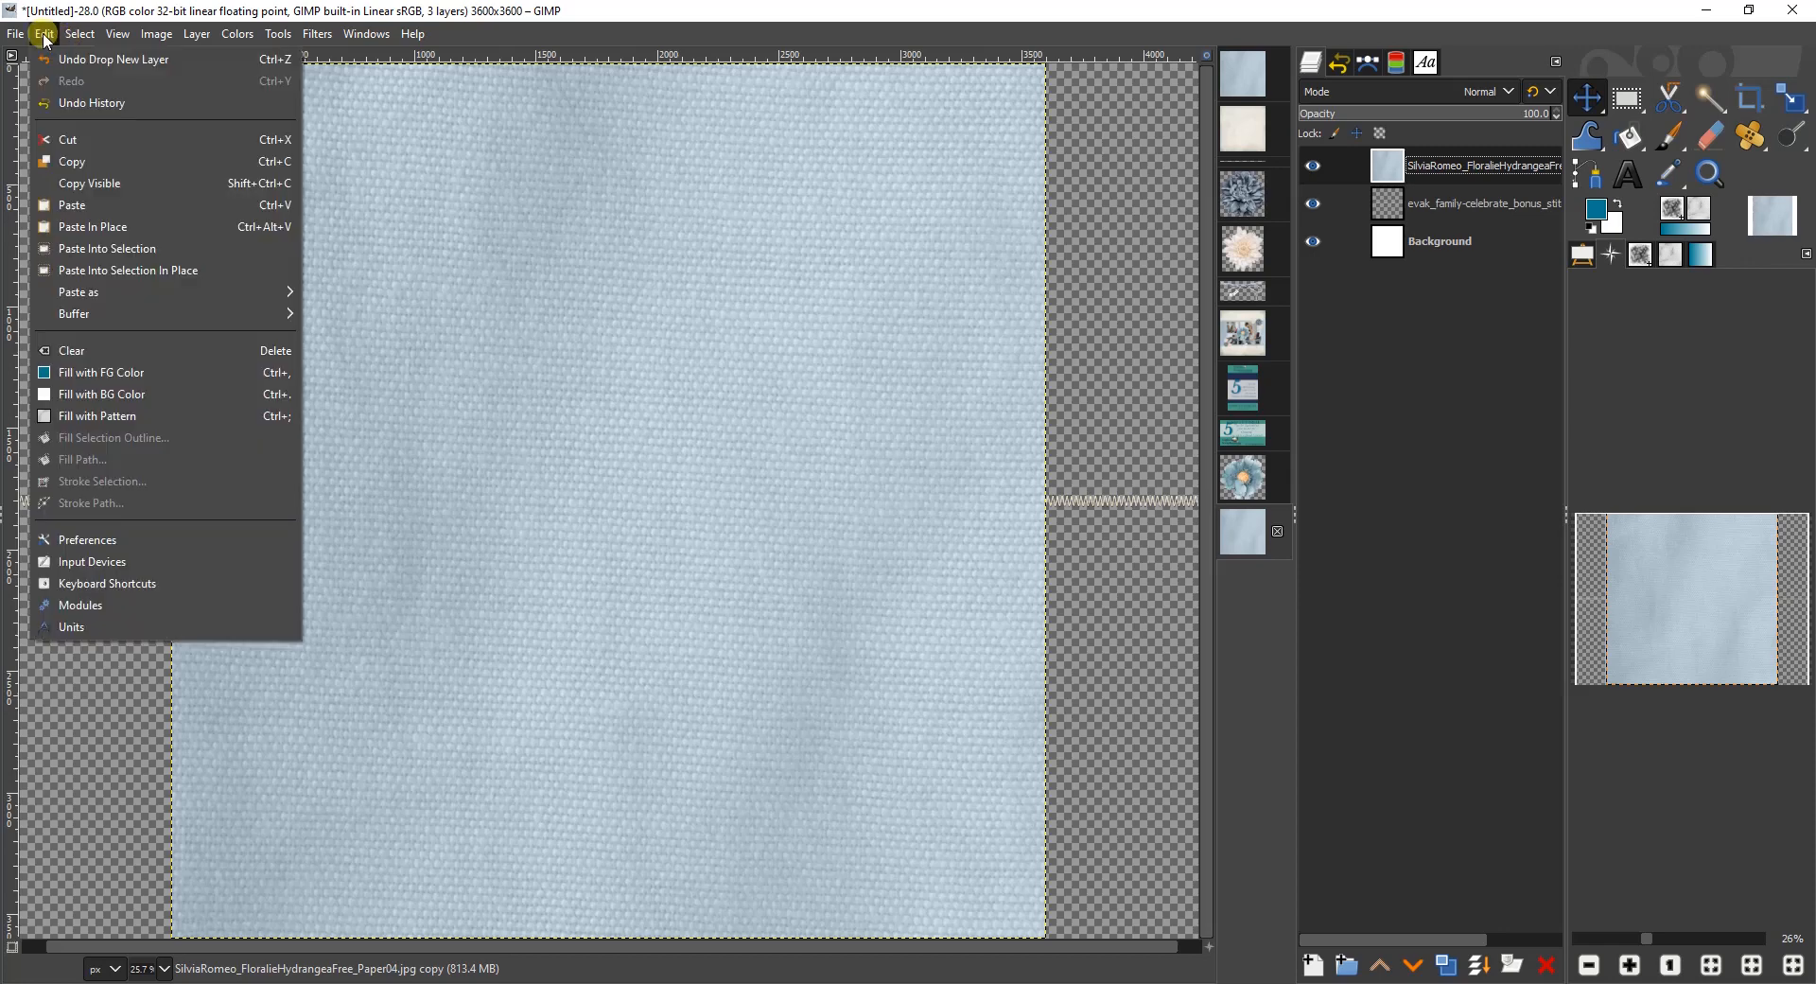
left_click(85, 538)
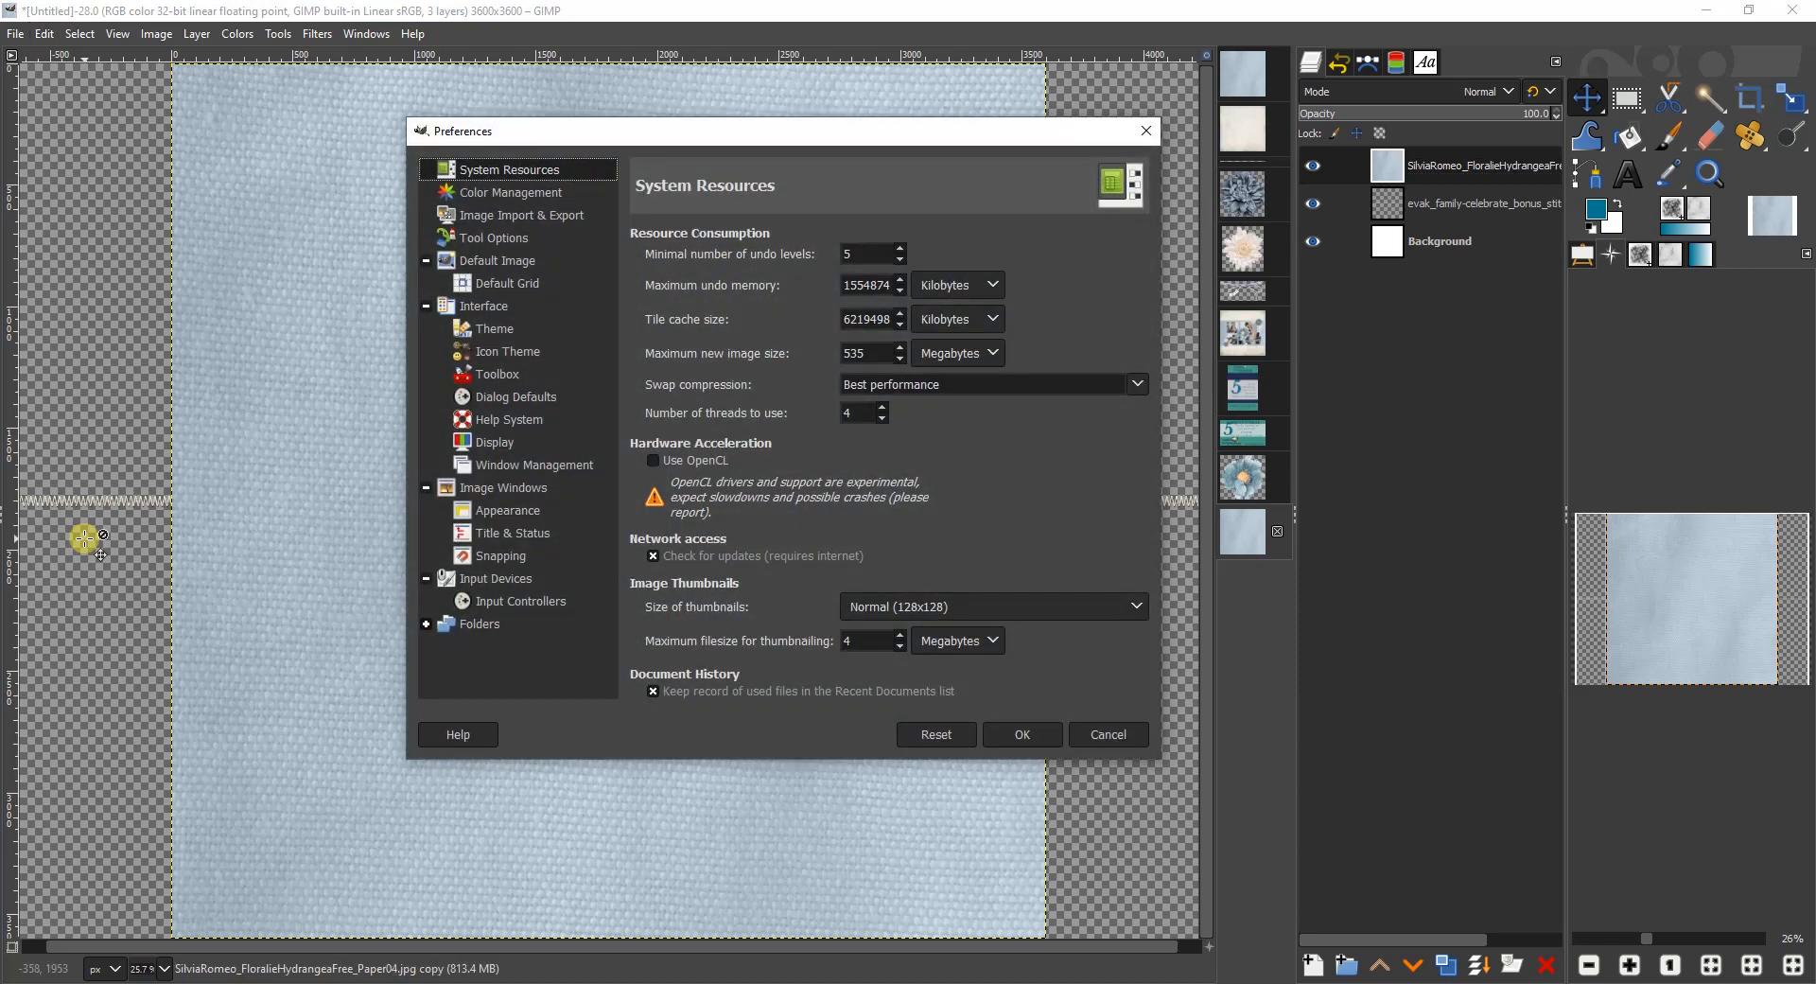
left_click(482, 217)
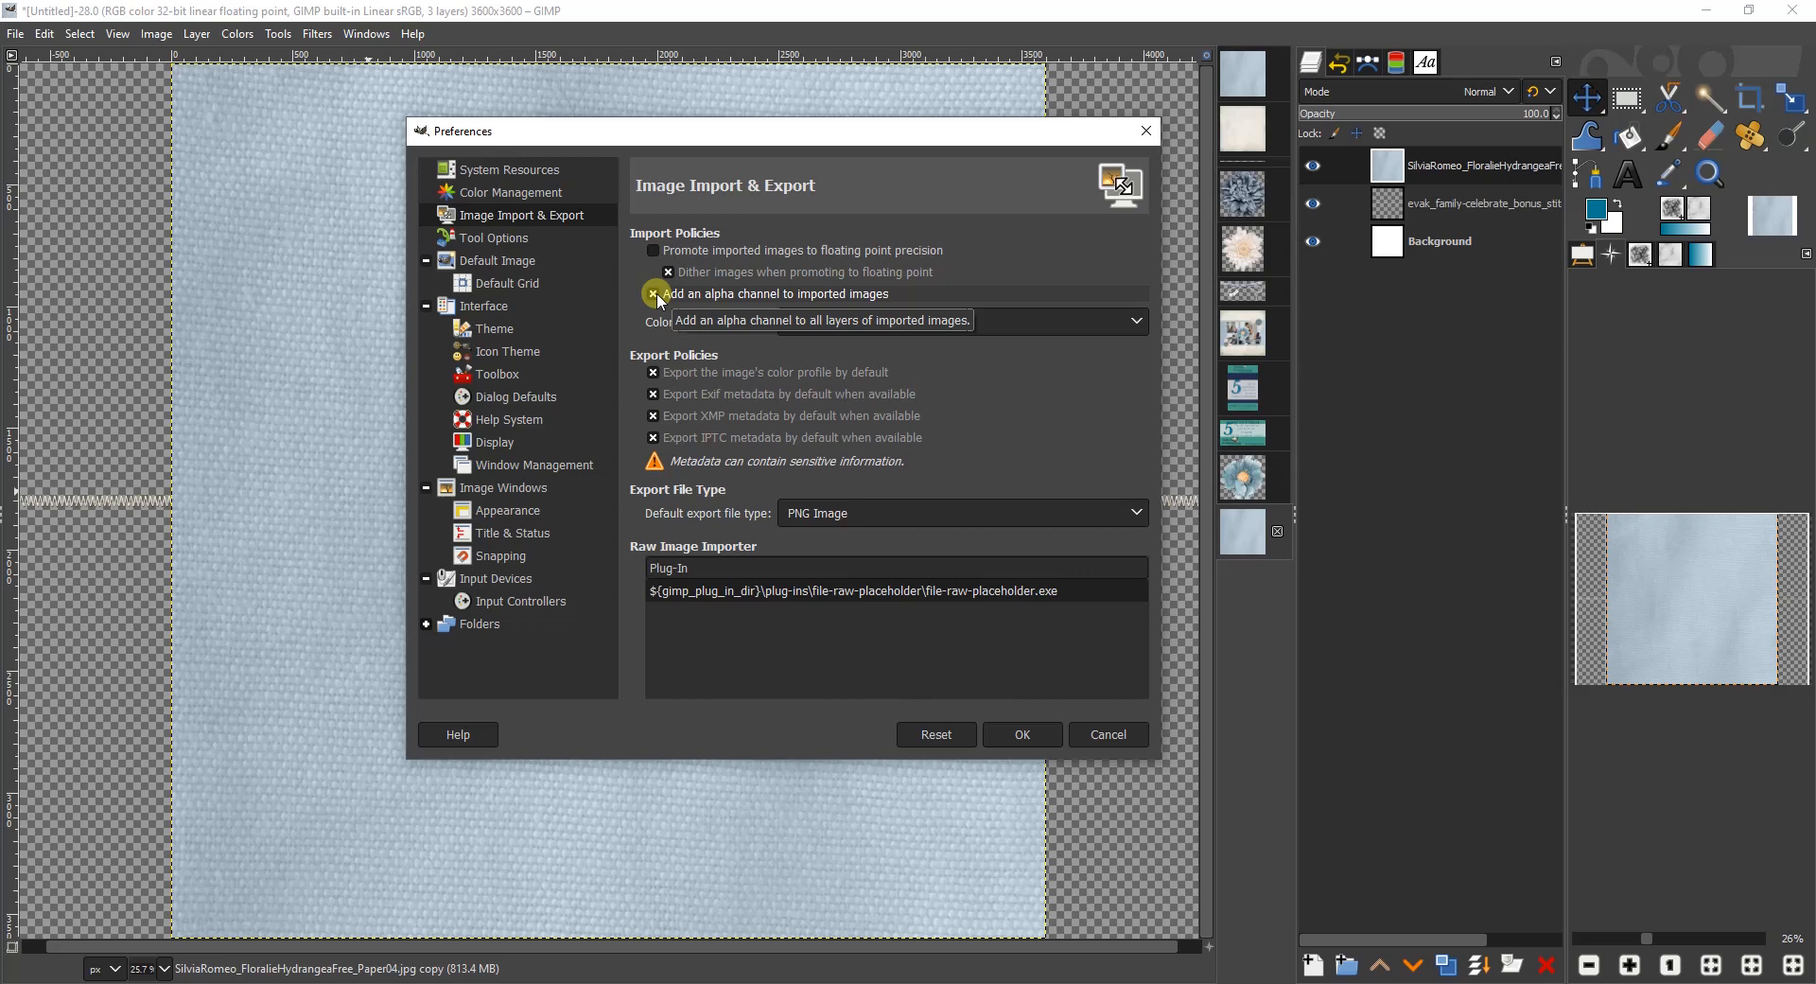
left_click(1023, 734)
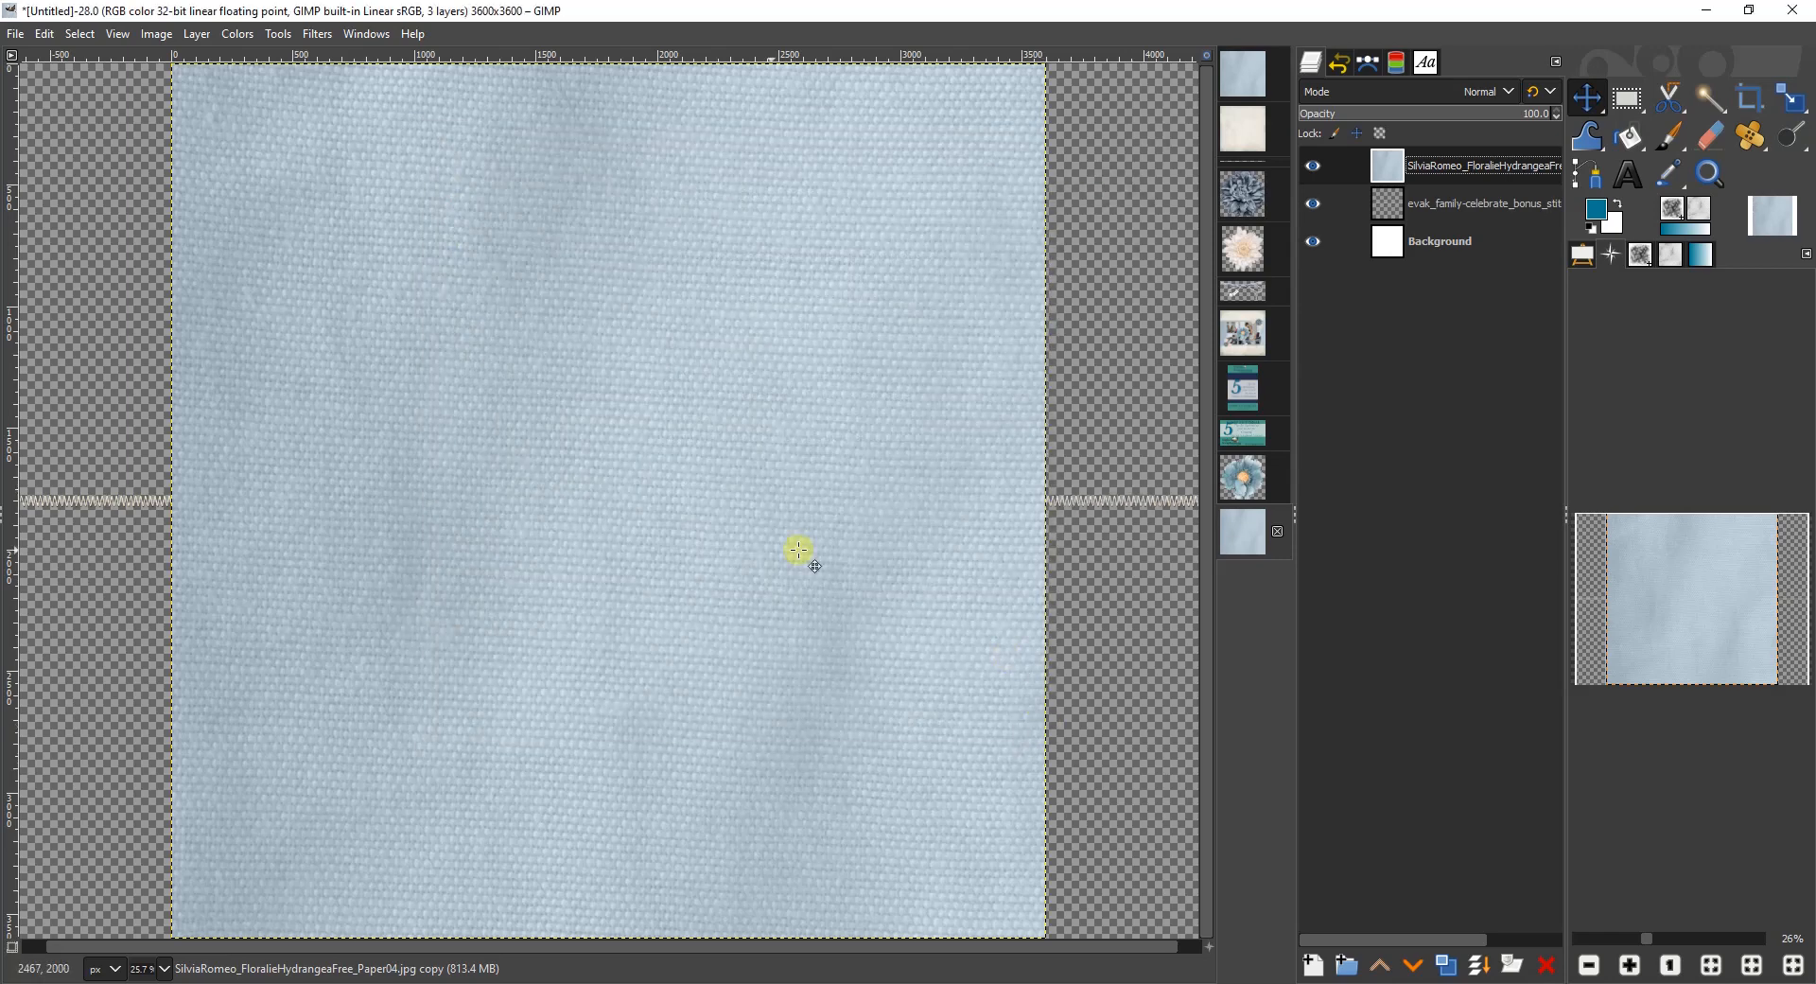
Open arockwell_lola_bonus_bg3.jpg from the album's Papers folder as a separate GIMP image and check its layer's alpha channel commands.
mouse_move(300, 983)
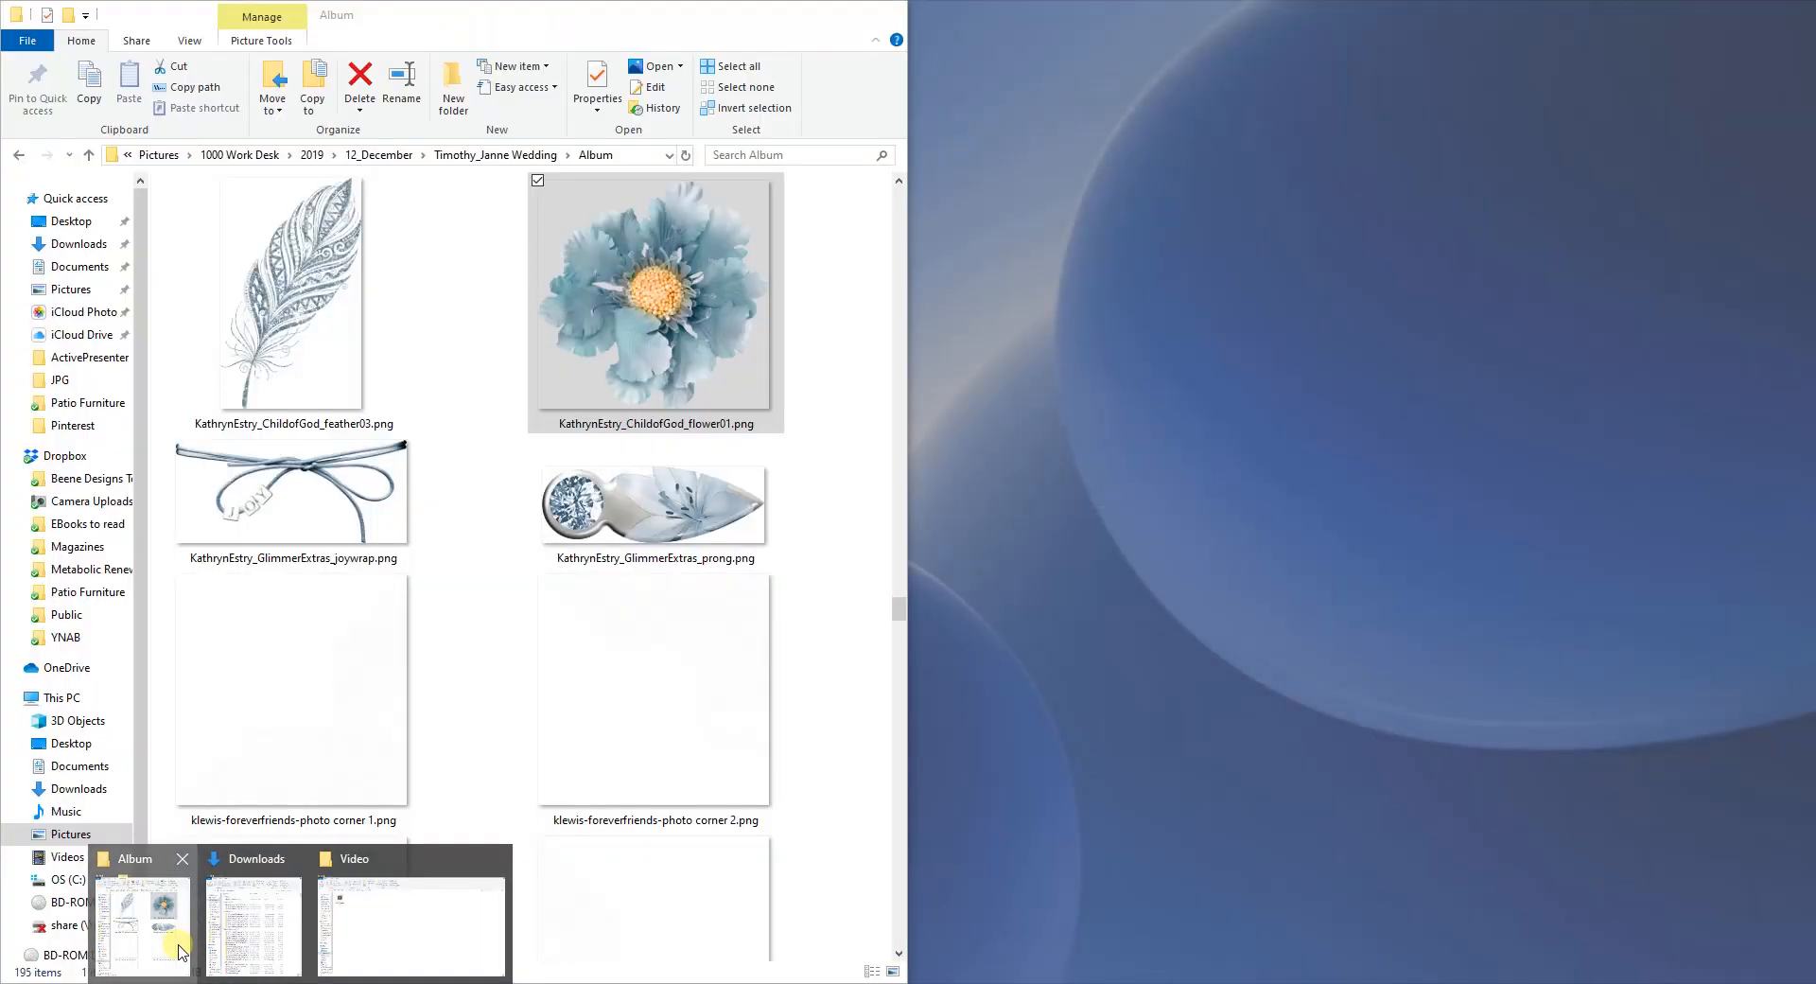
left_click(142, 925)
left_click(502, 154)
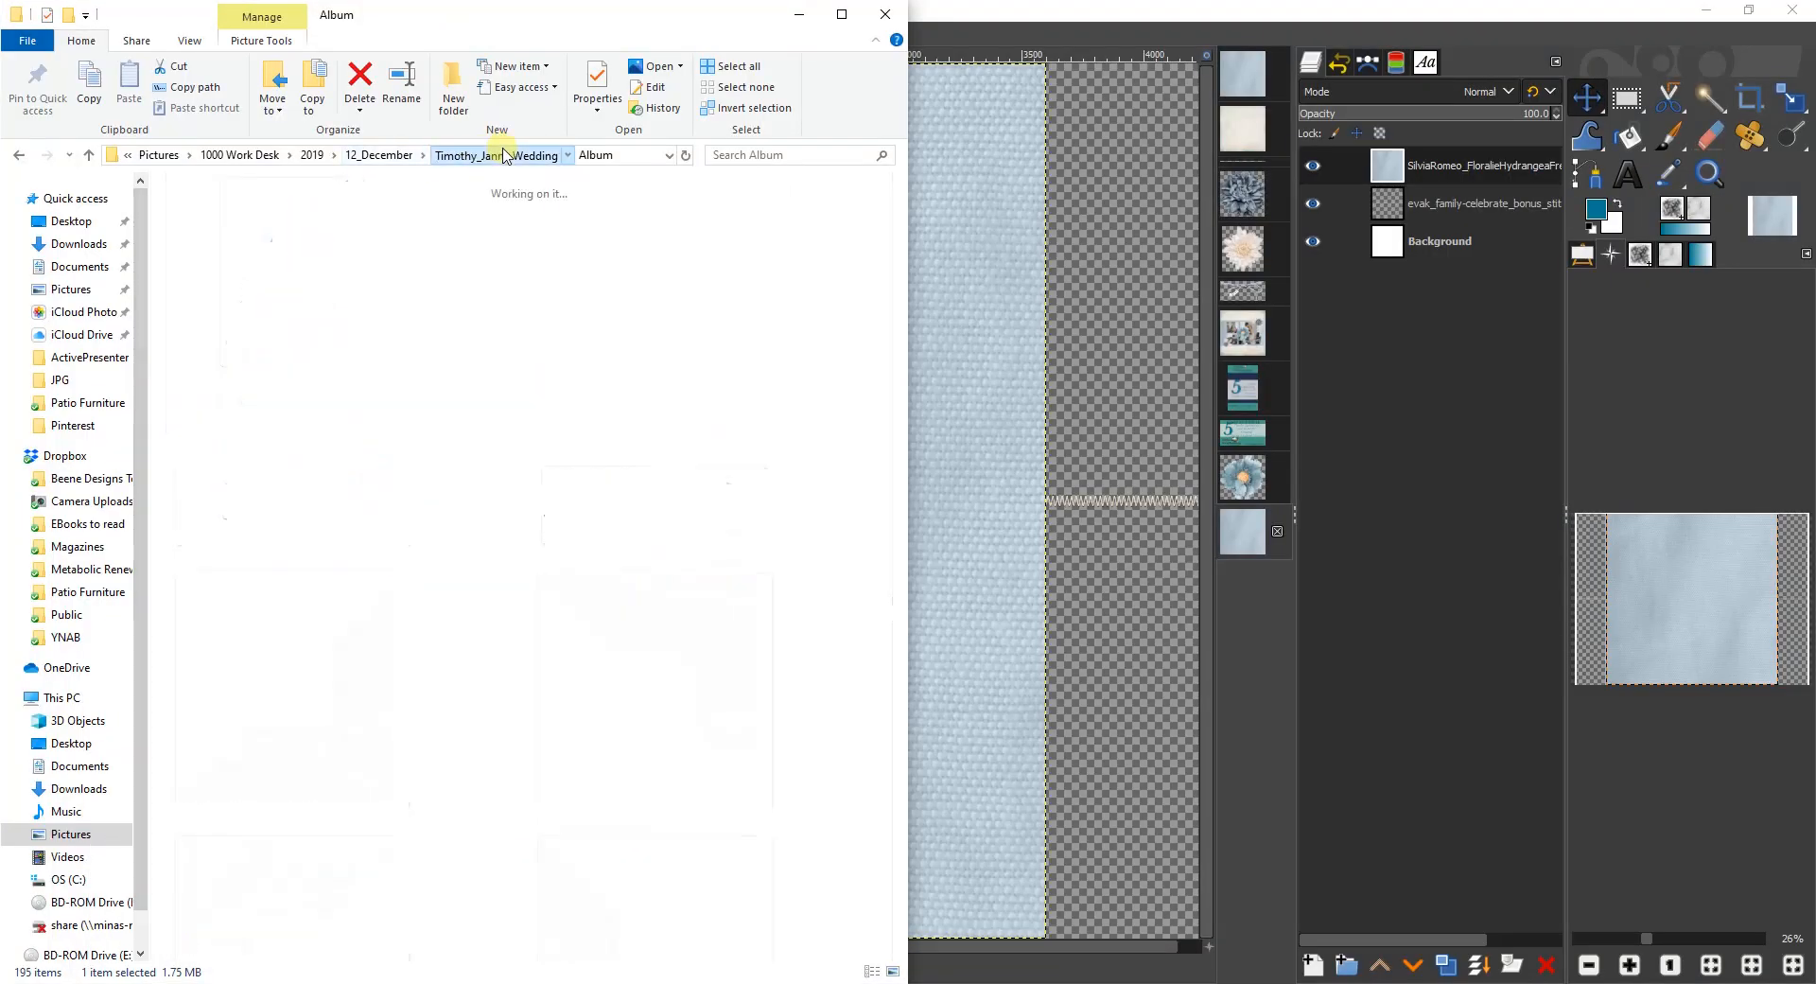
left_click(351, 396)
double_click(352, 395)
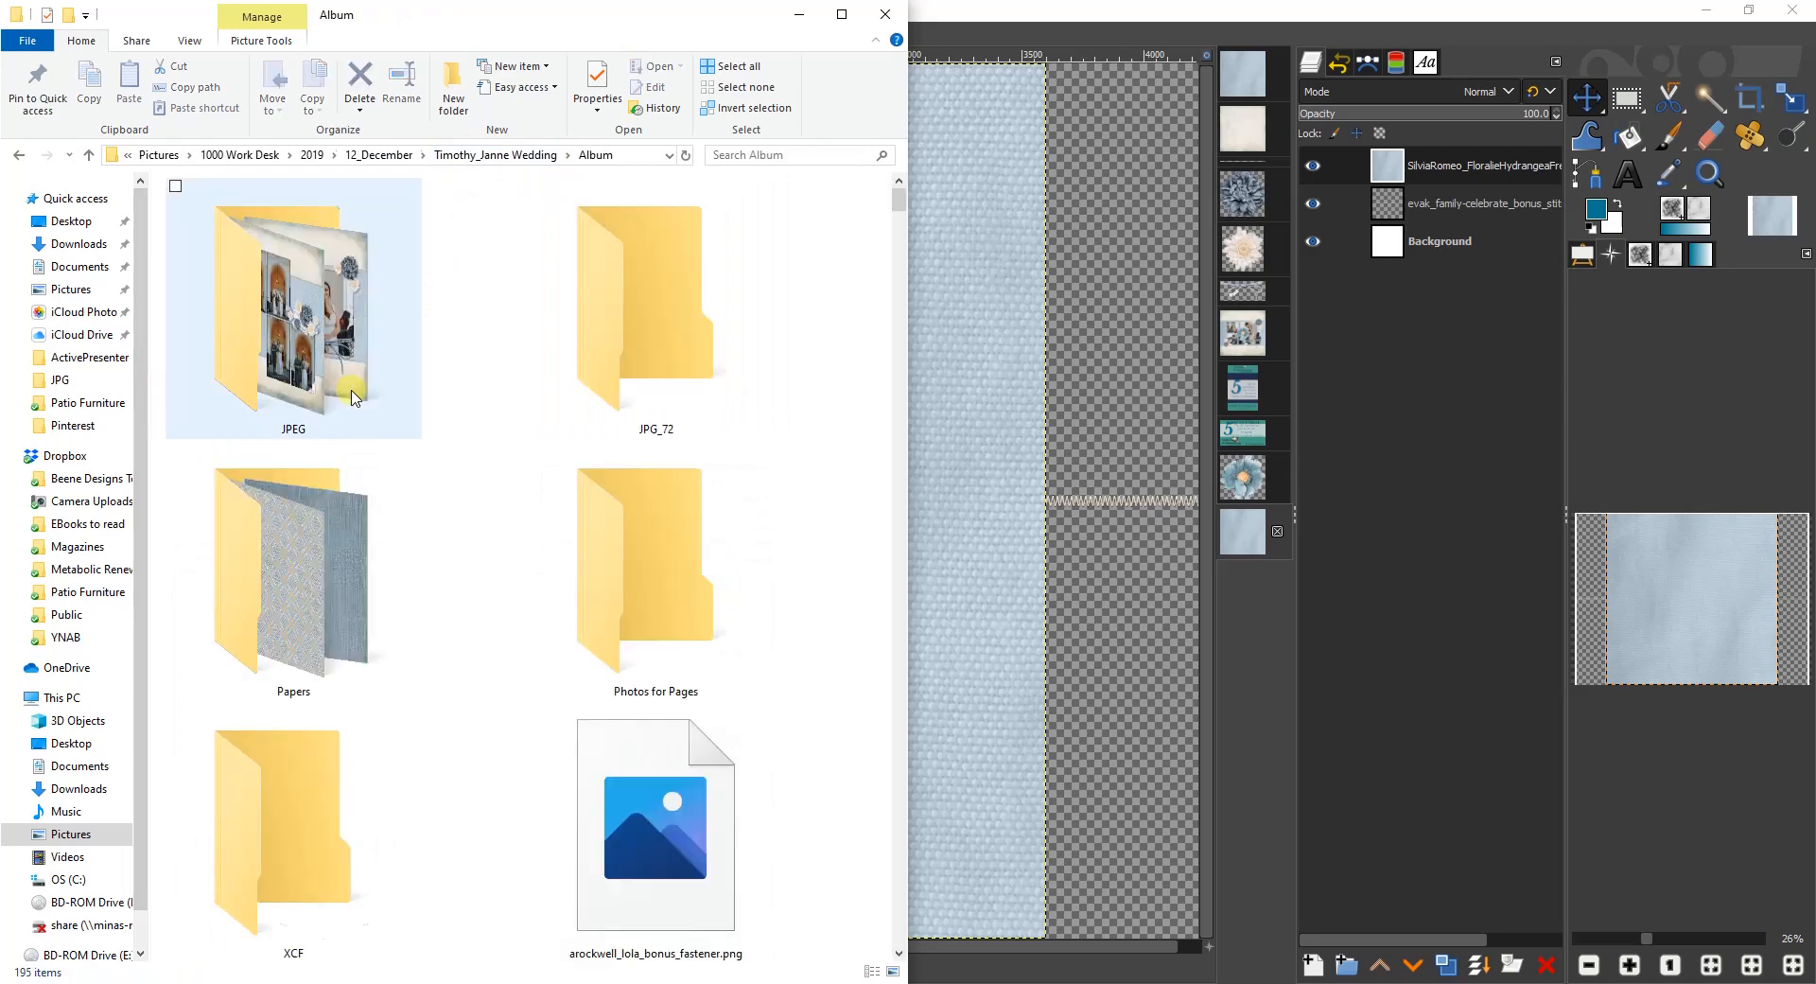
double_click(301, 564)
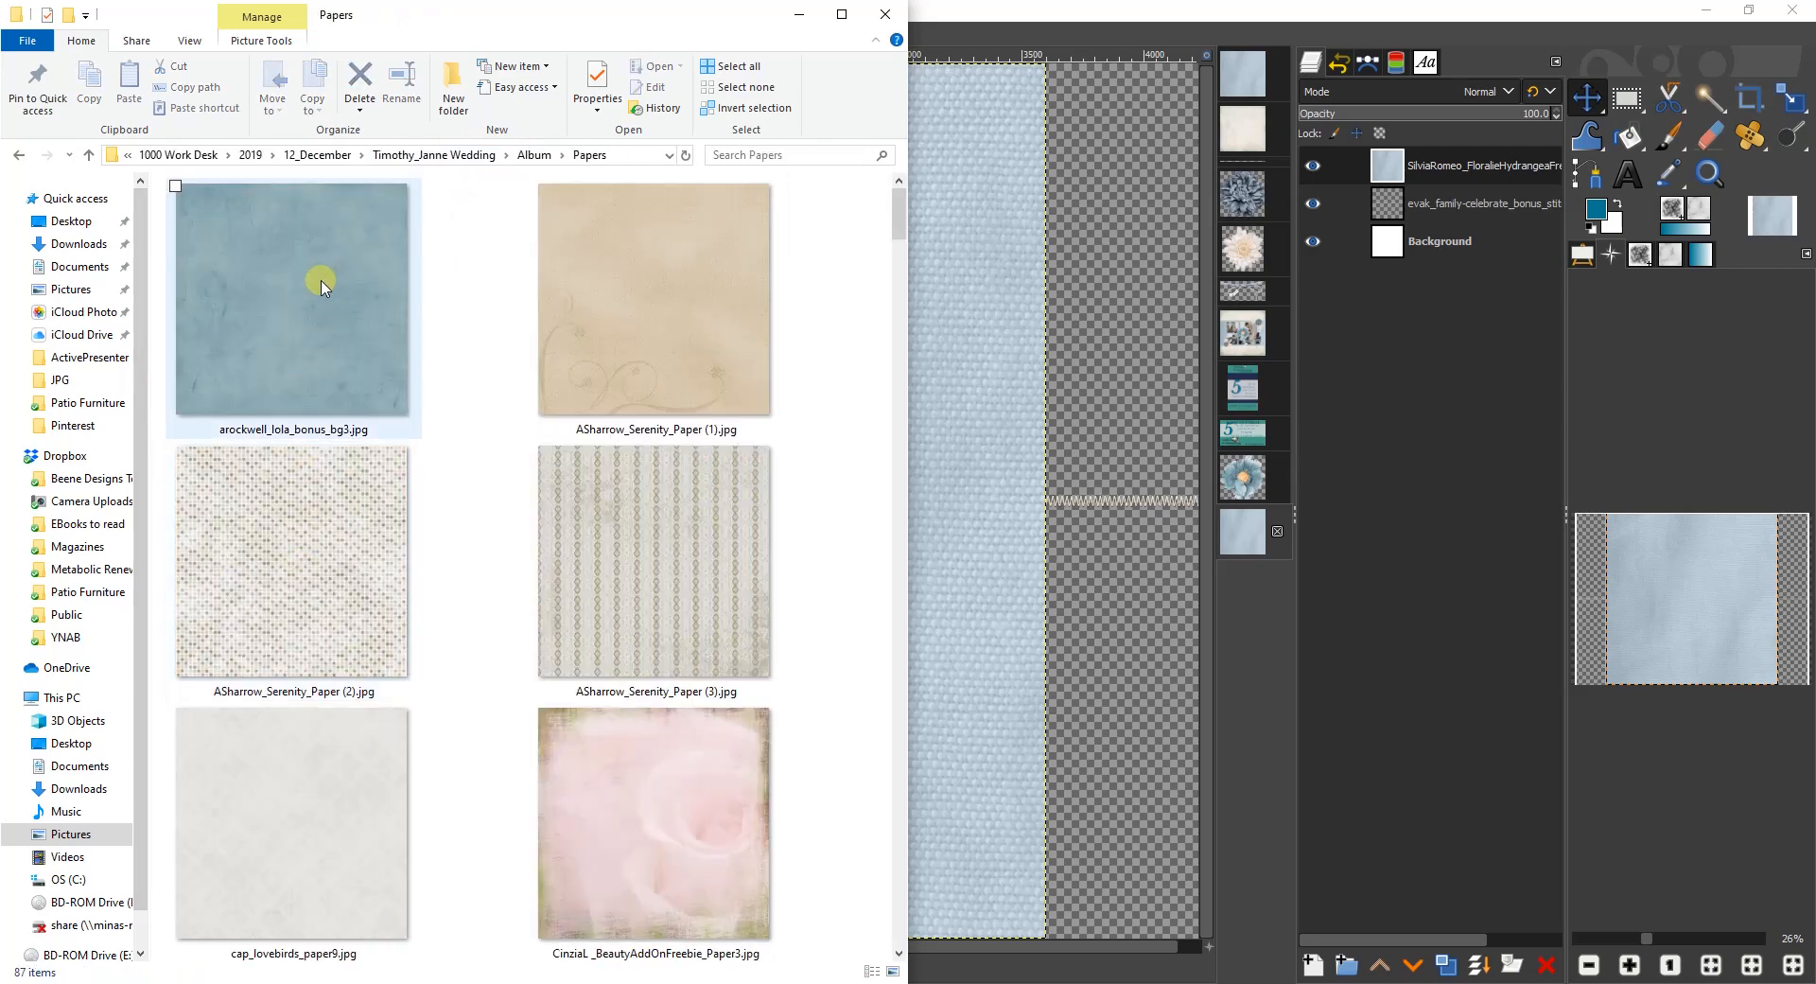
left_click_drag(321, 283, 1657, 64)
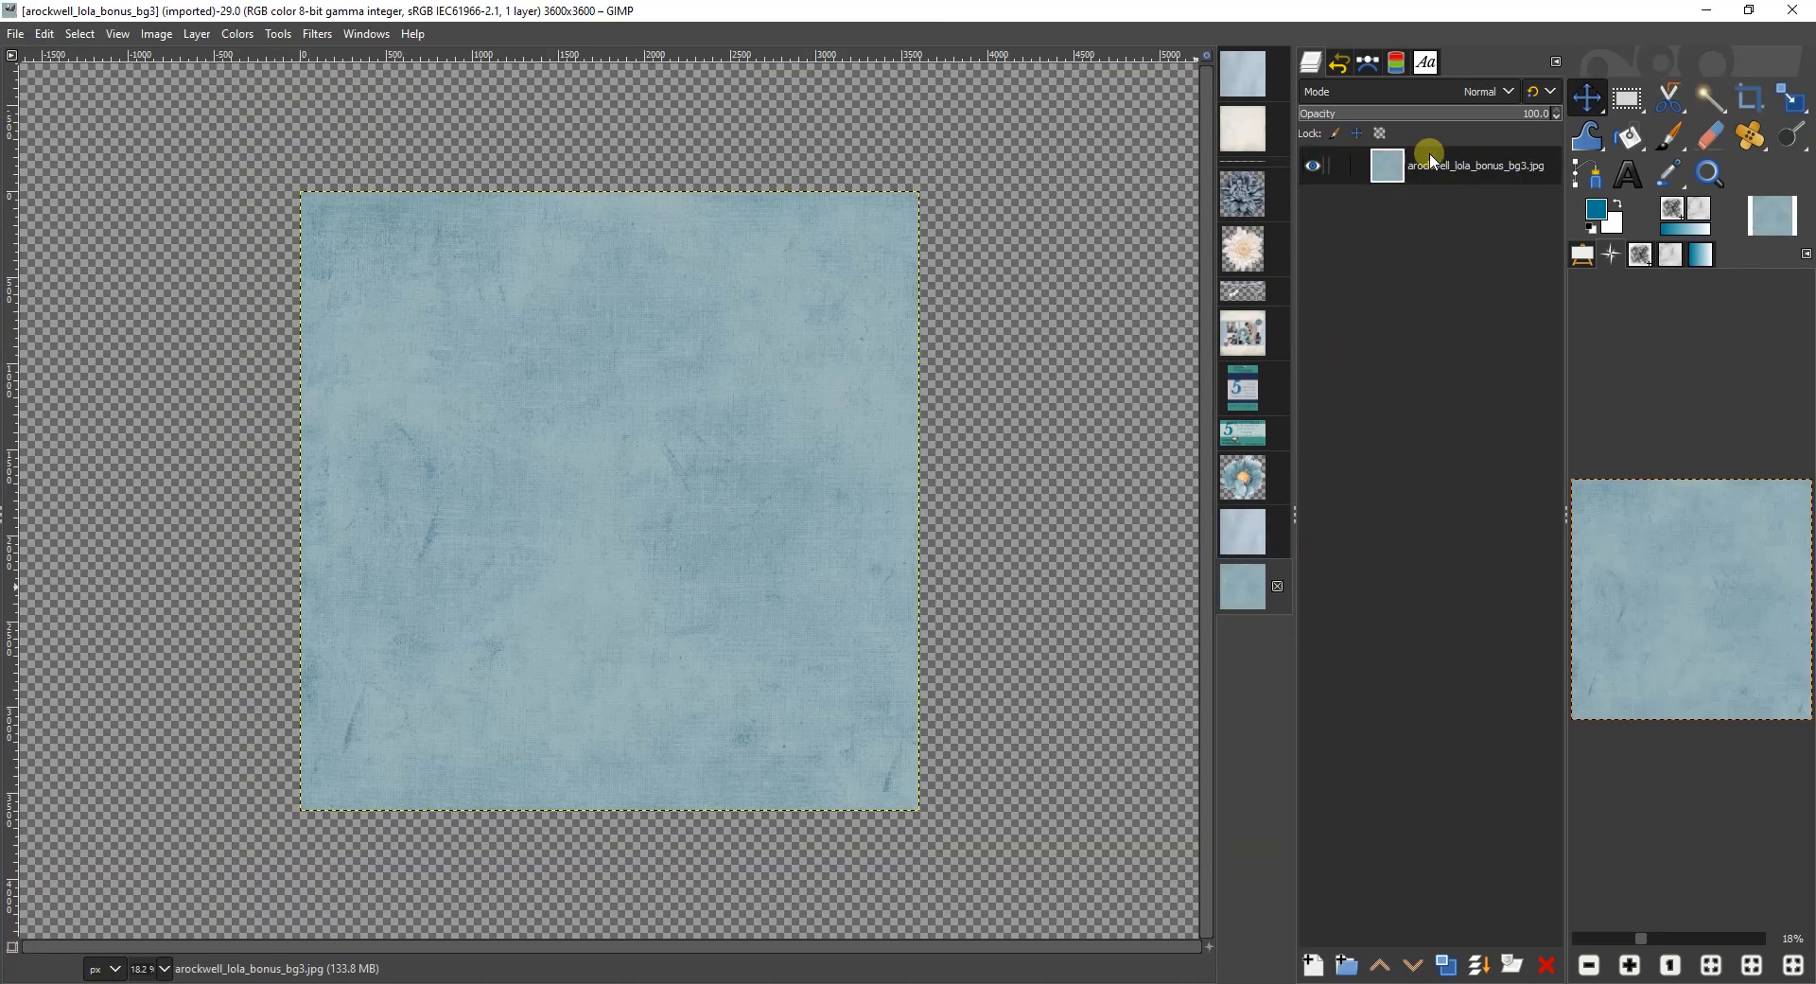
right_click(1456, 167)
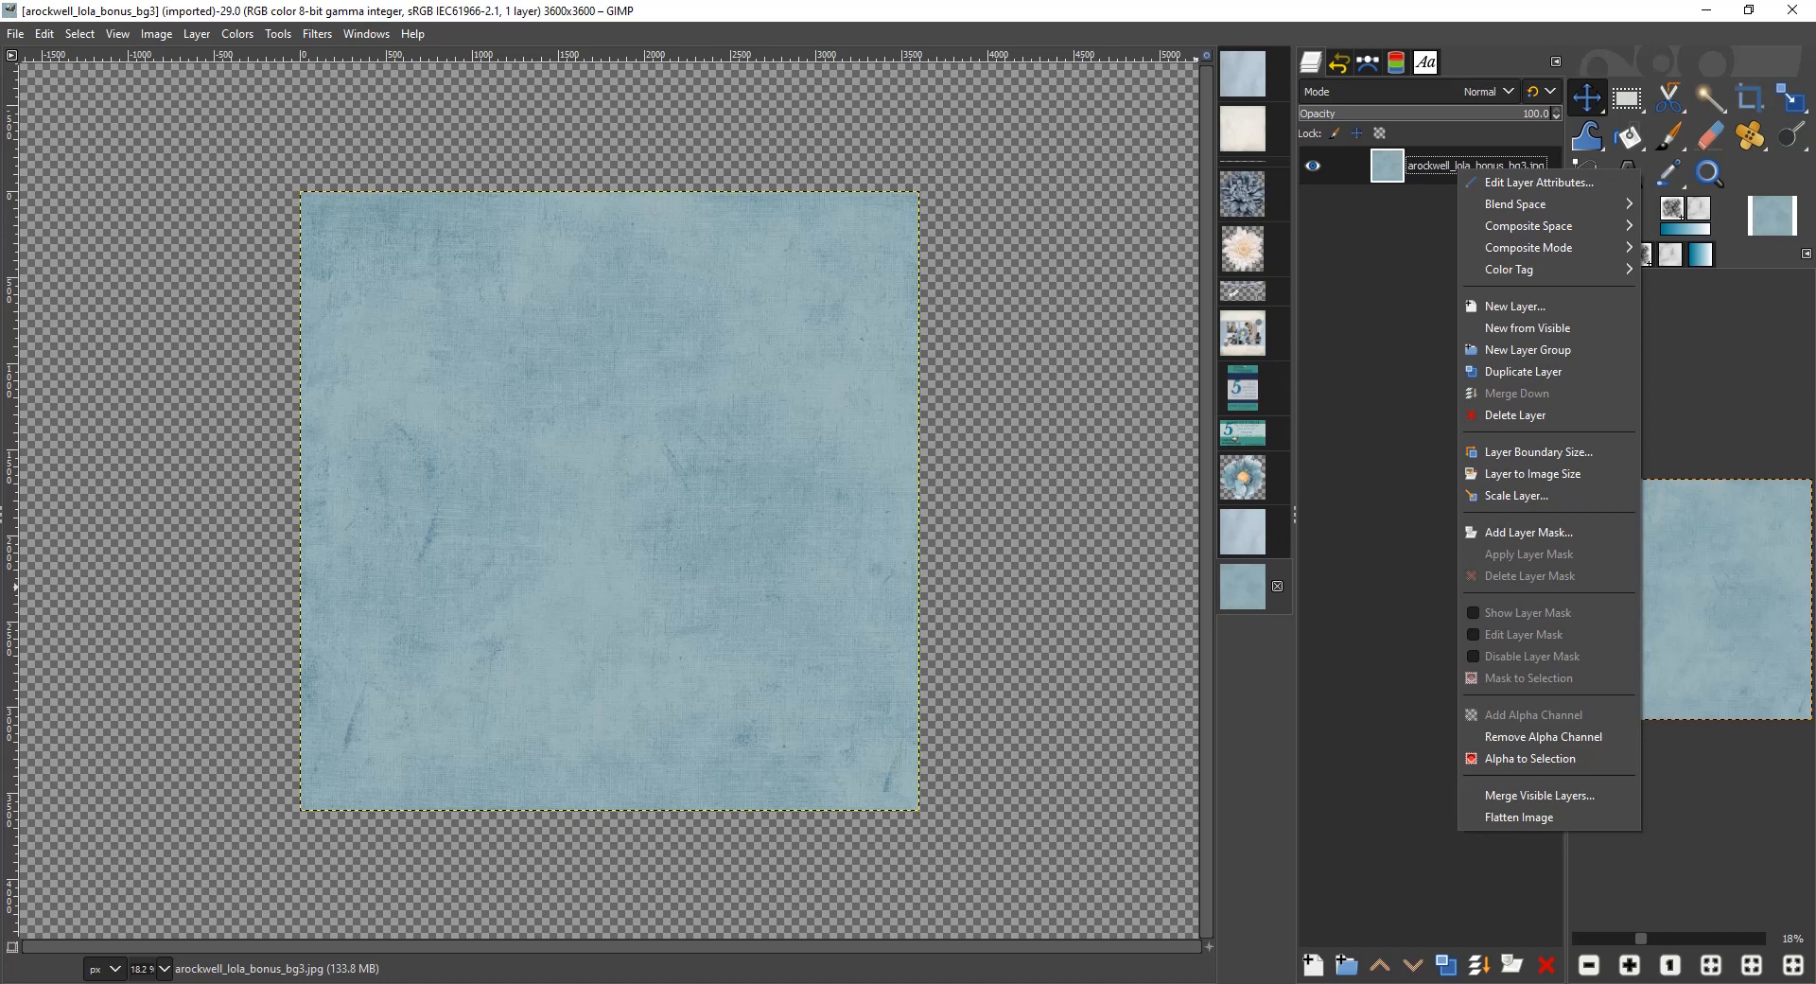
Activate the Move tool and display its tool options.
left_click(1586, 97)
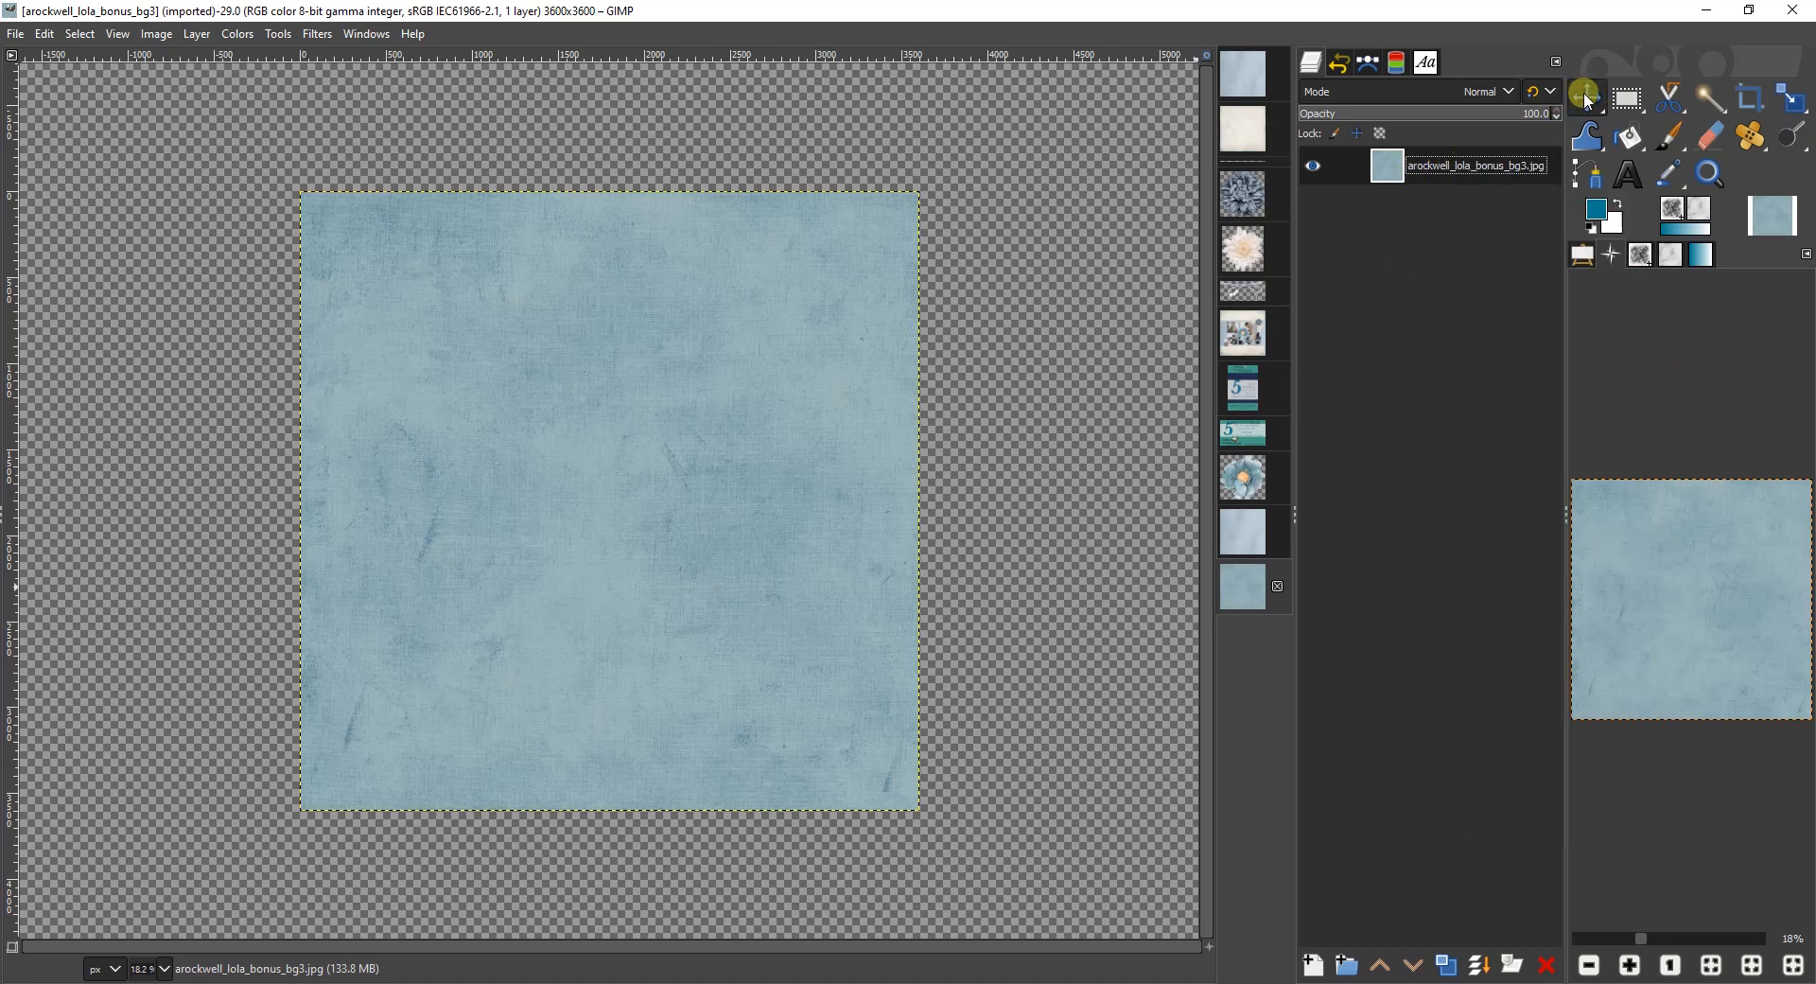
left_click(1581, 254)
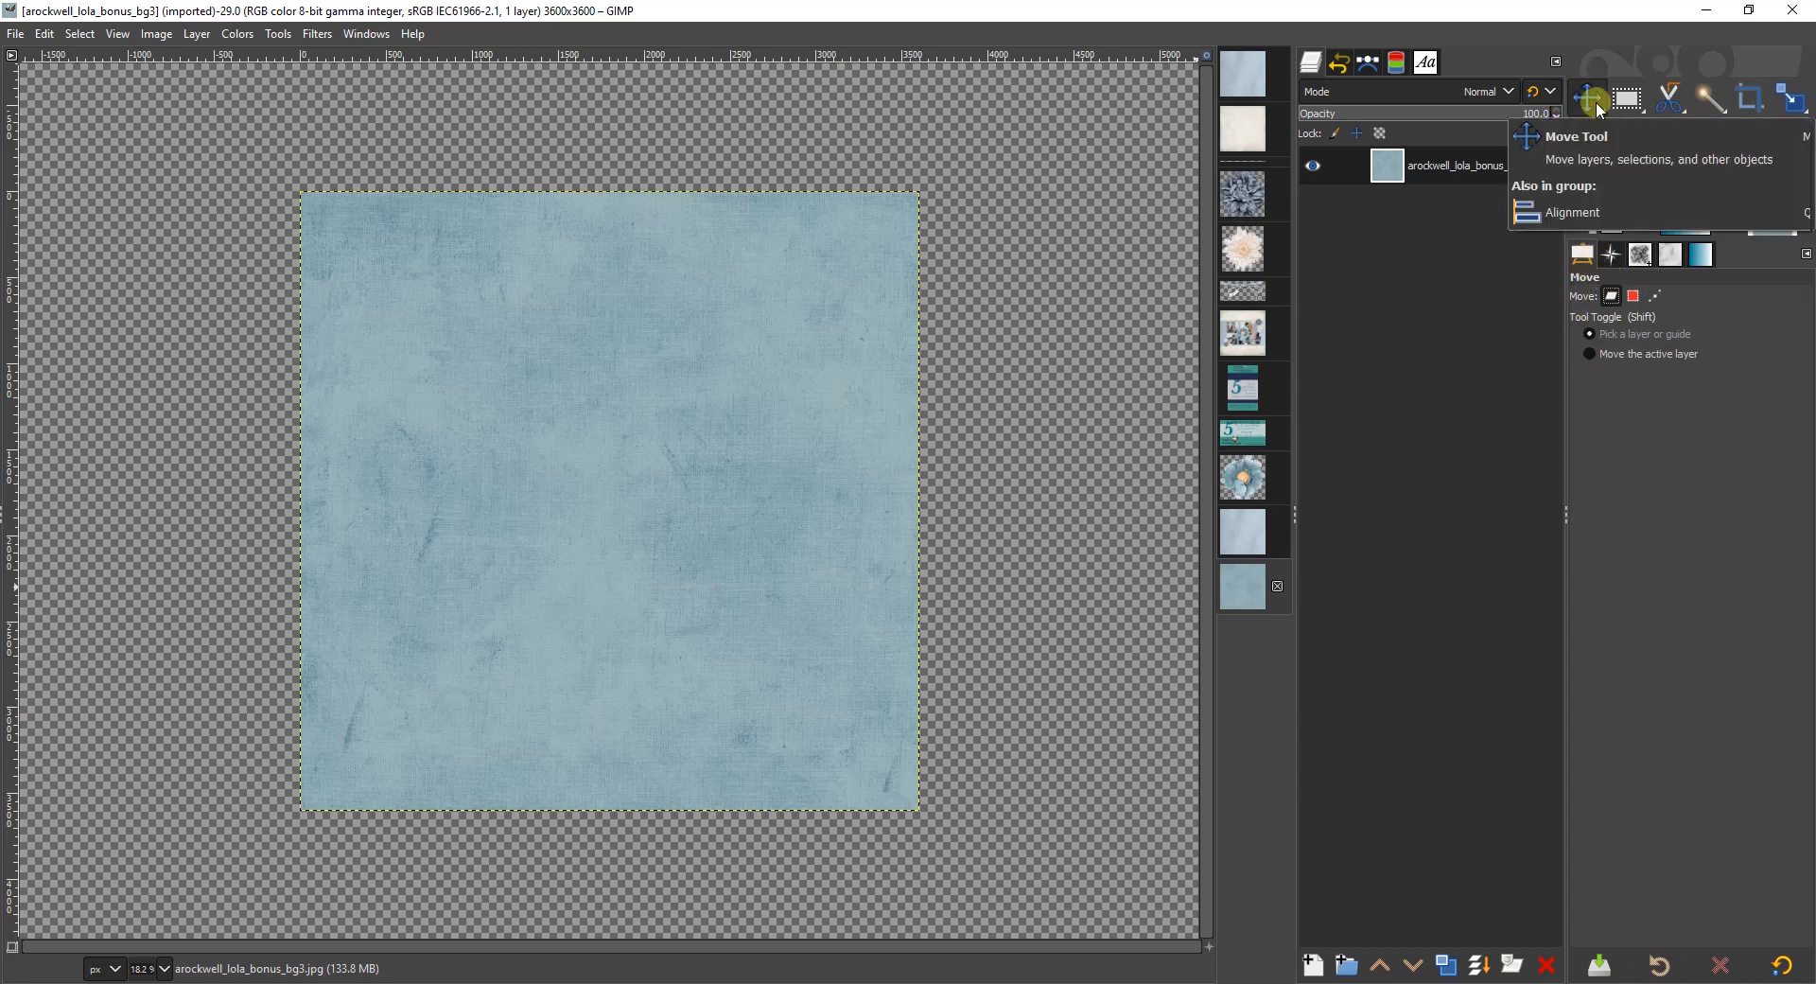
left_click(1636, 354)
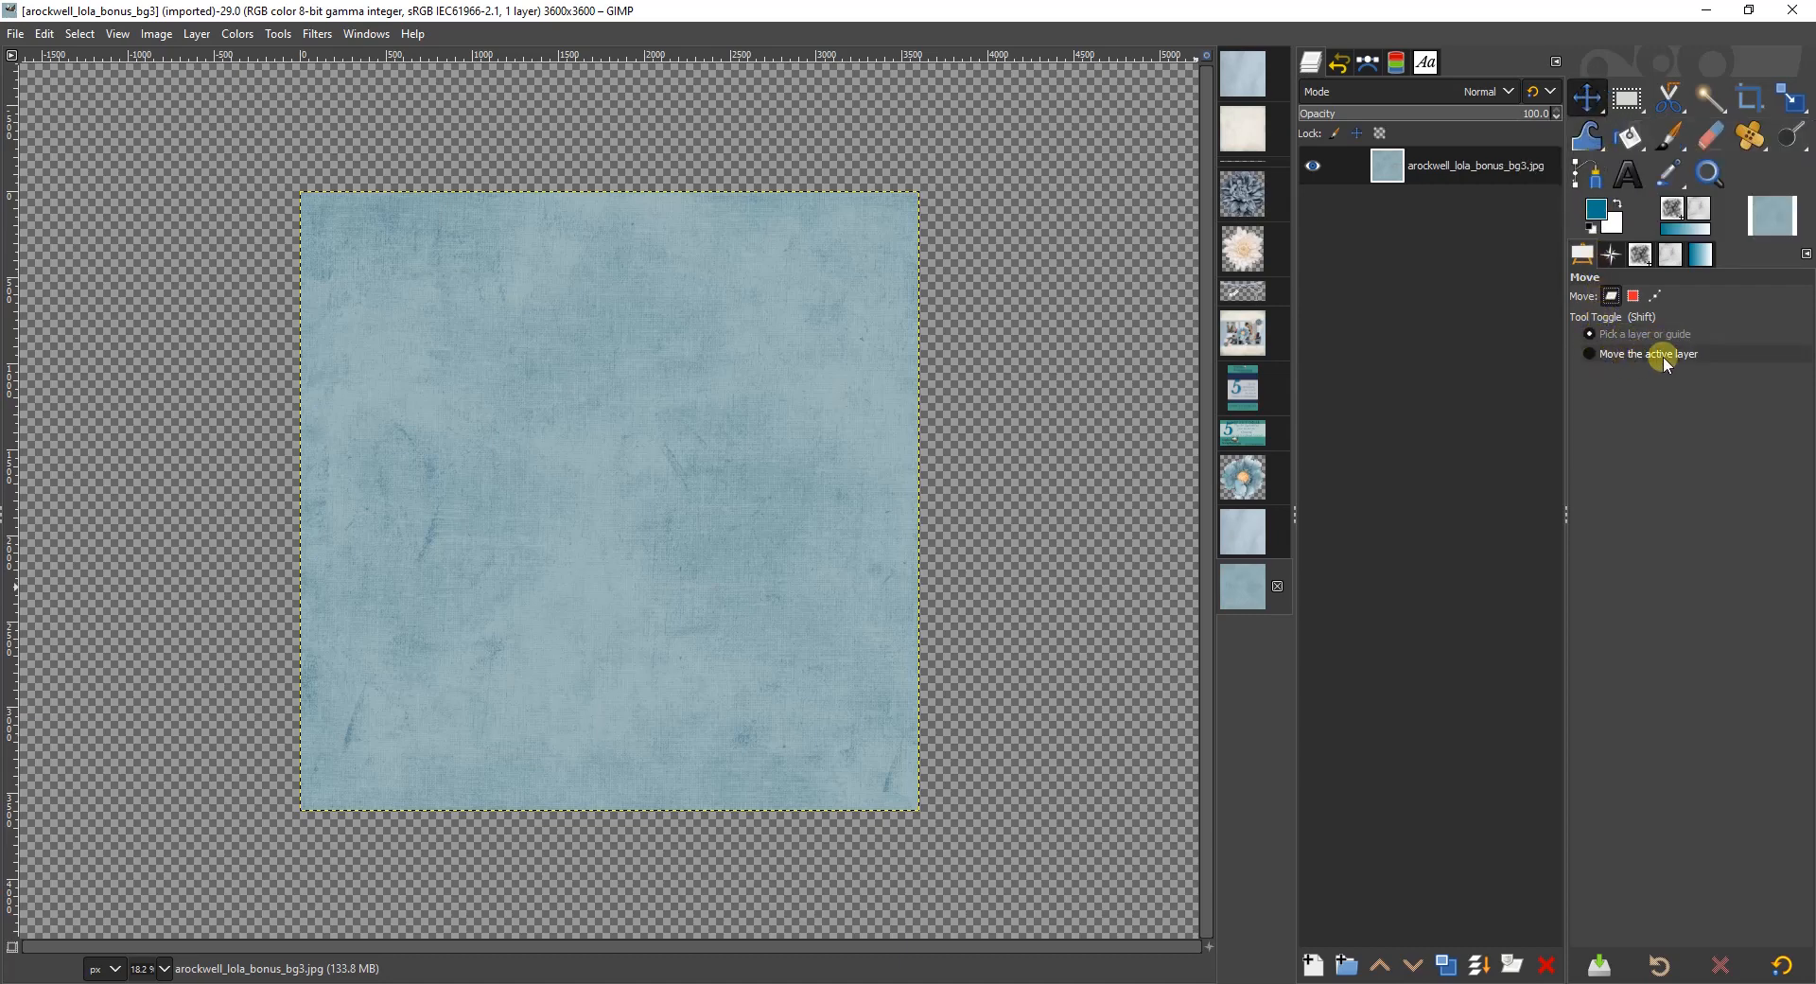
Switch to the wedding photo layout and move the upper peach flower up onto the cream paper.
left_click(1244, 342)
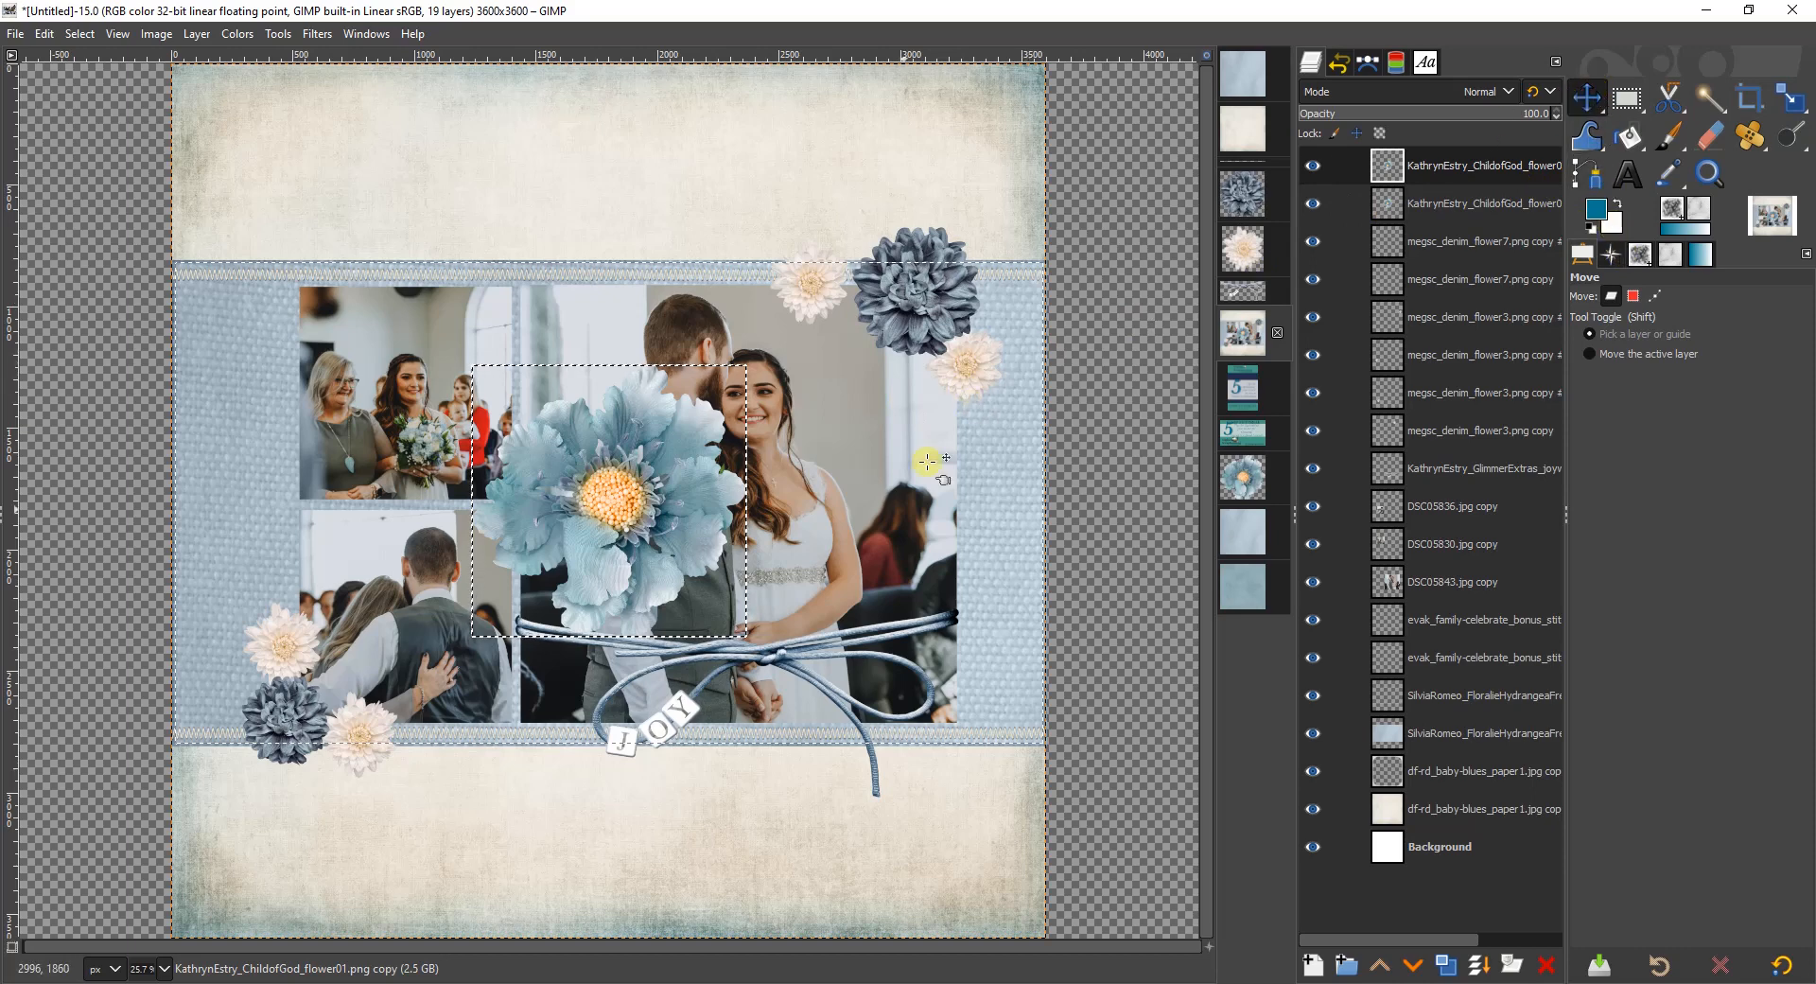
left_click(812, 295)
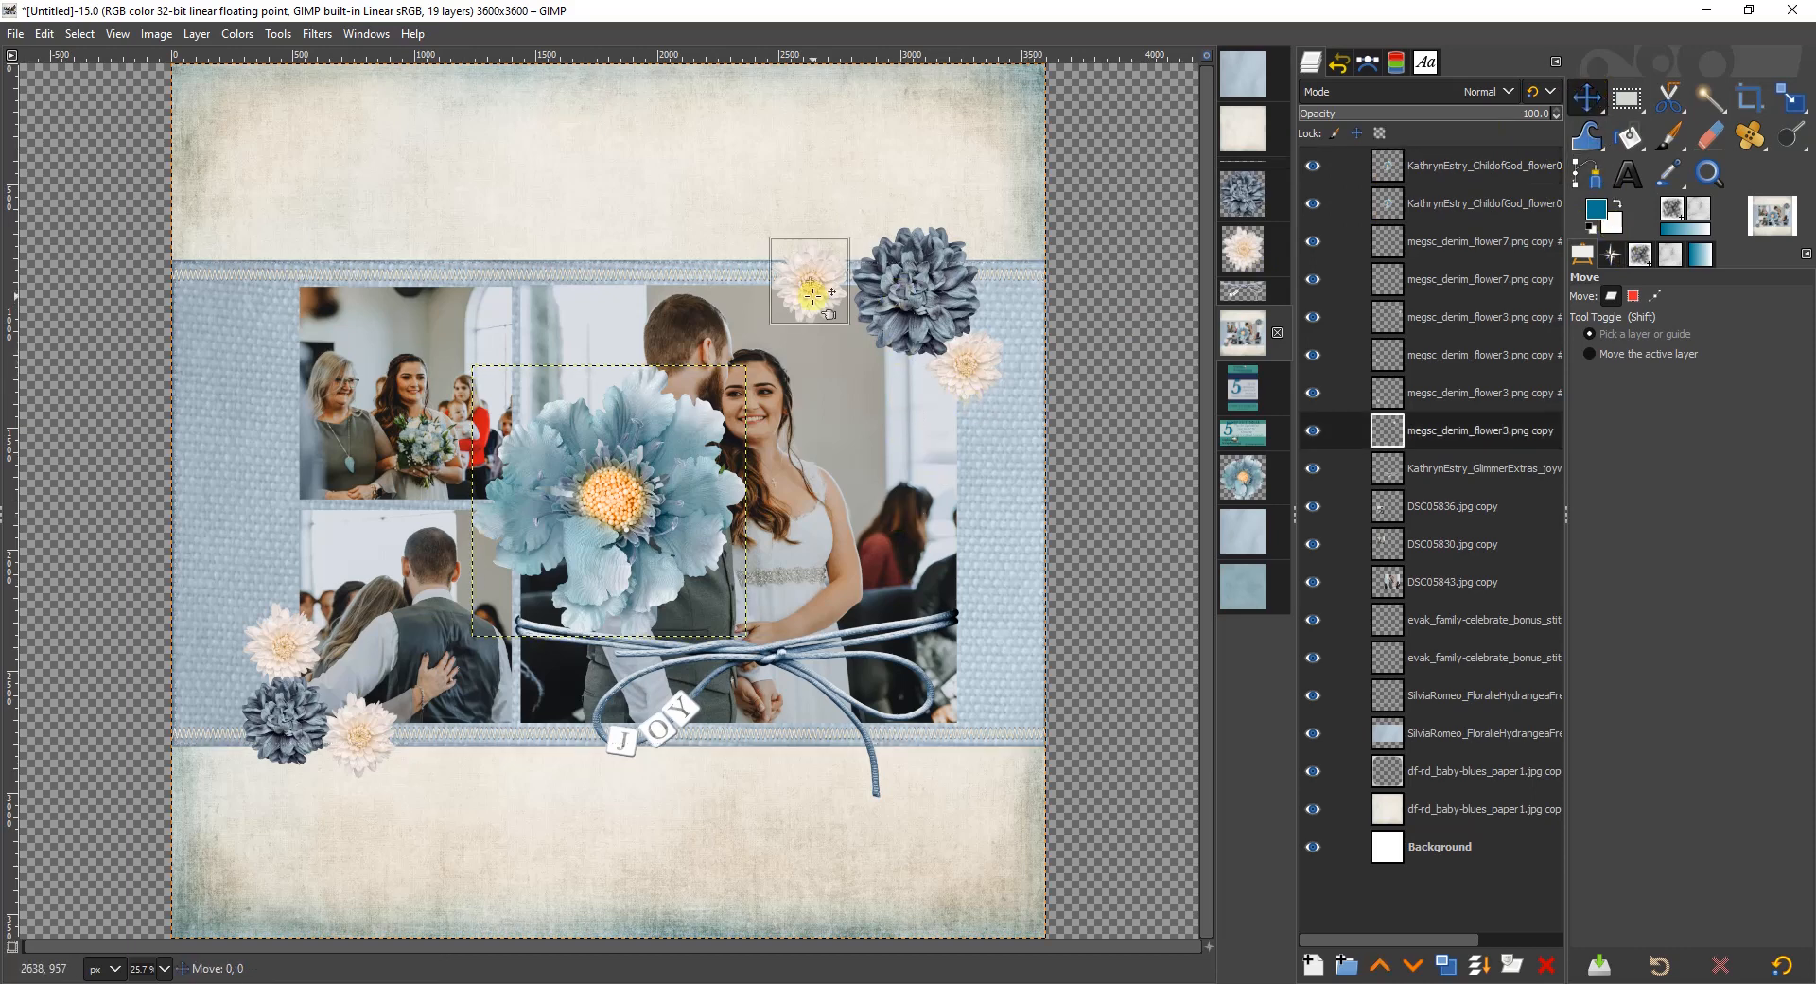
left_click_drag(812, 295, 807, 229)
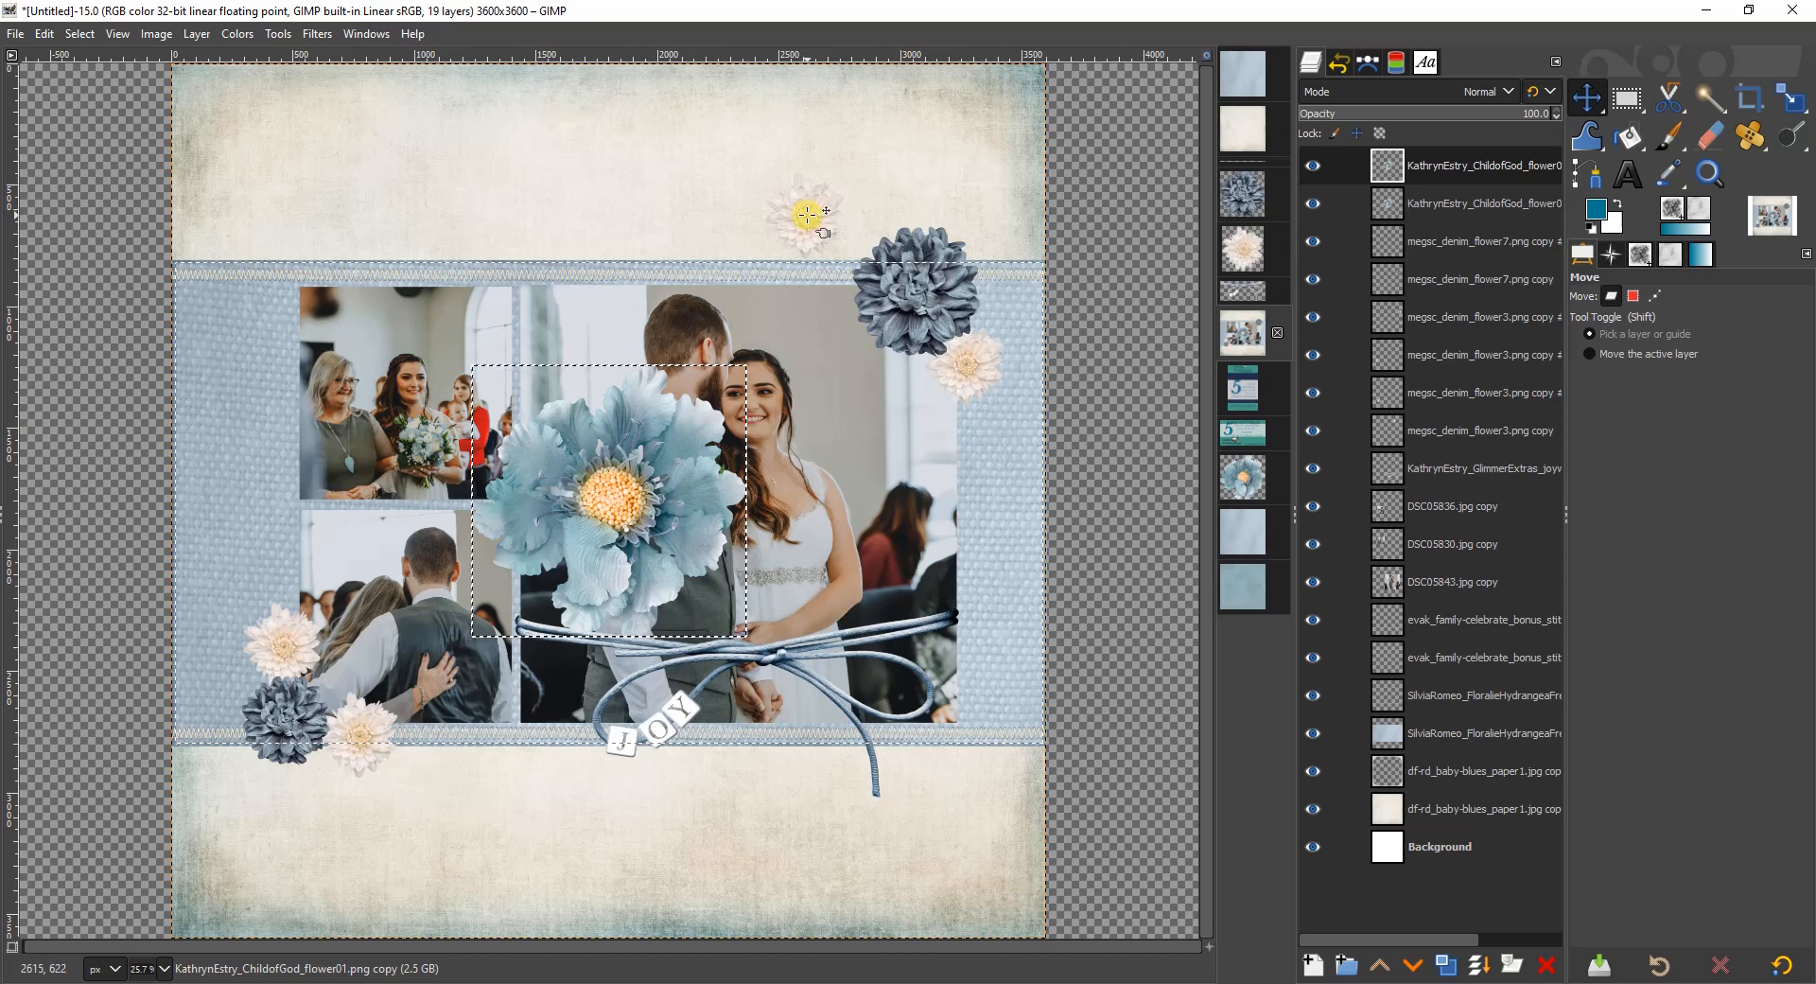
left_click(807, 215)
left_click_drag(807, 215, 809, 219)
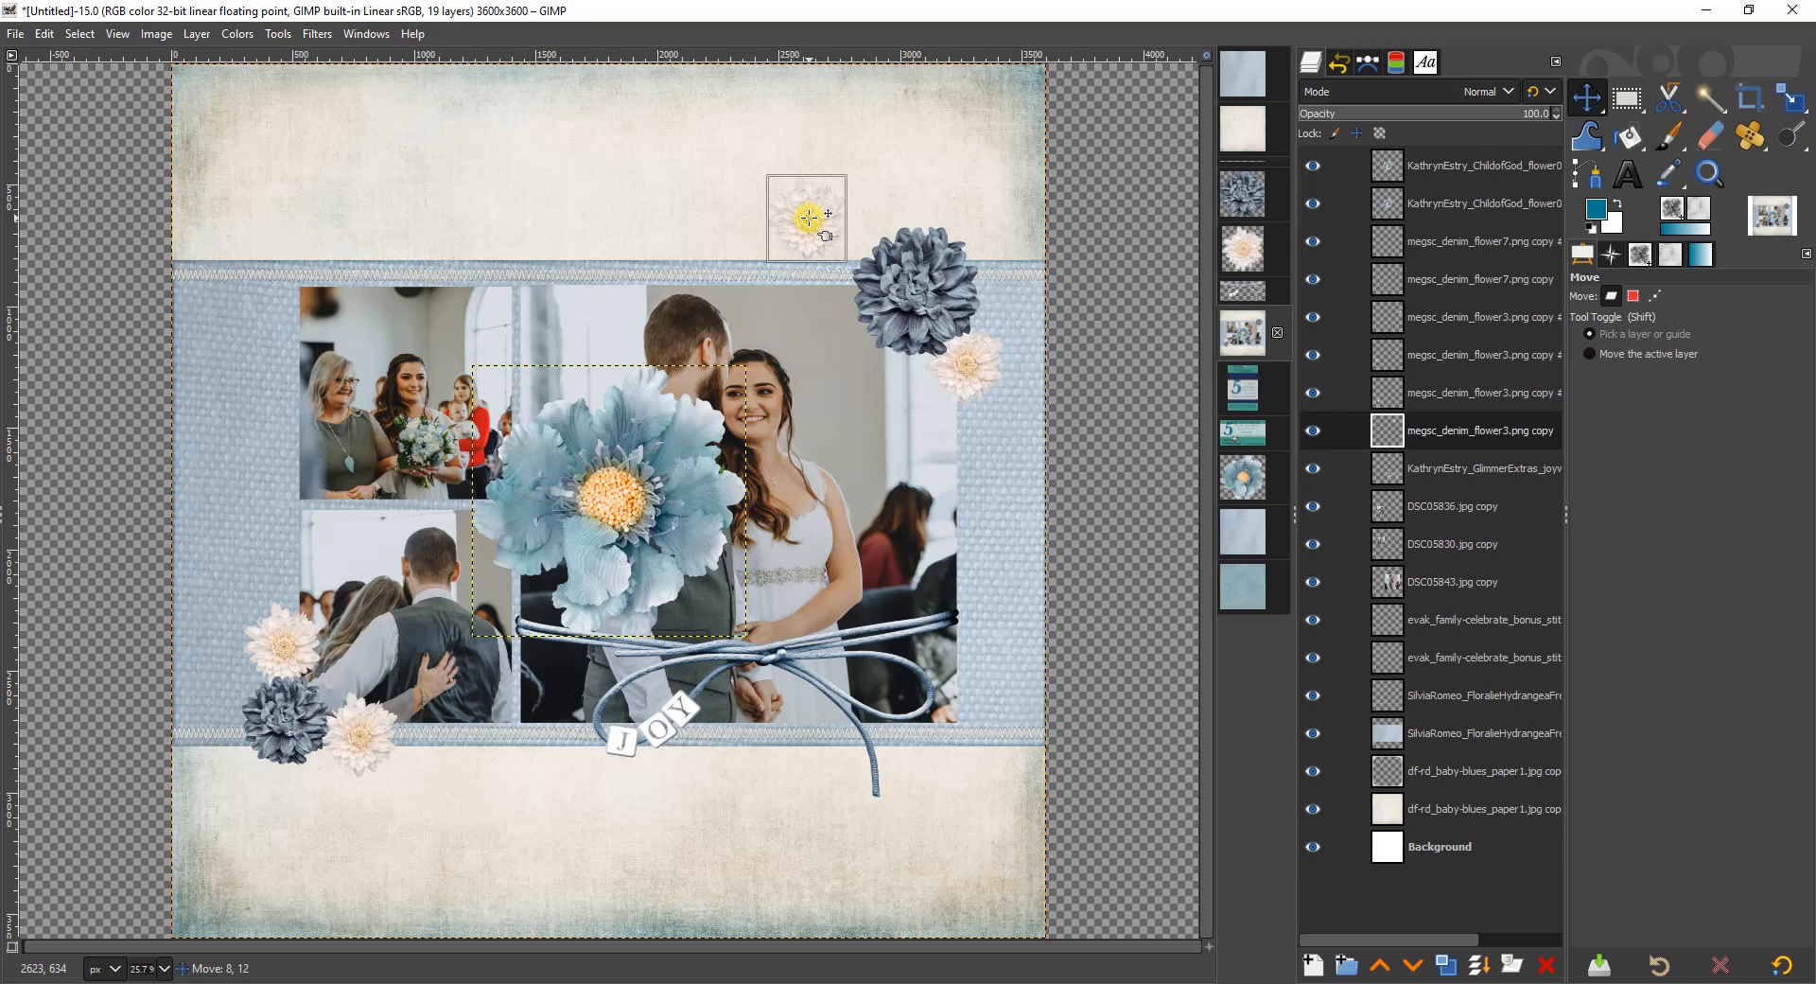
left_click_drag(809, 217, 810, 219)
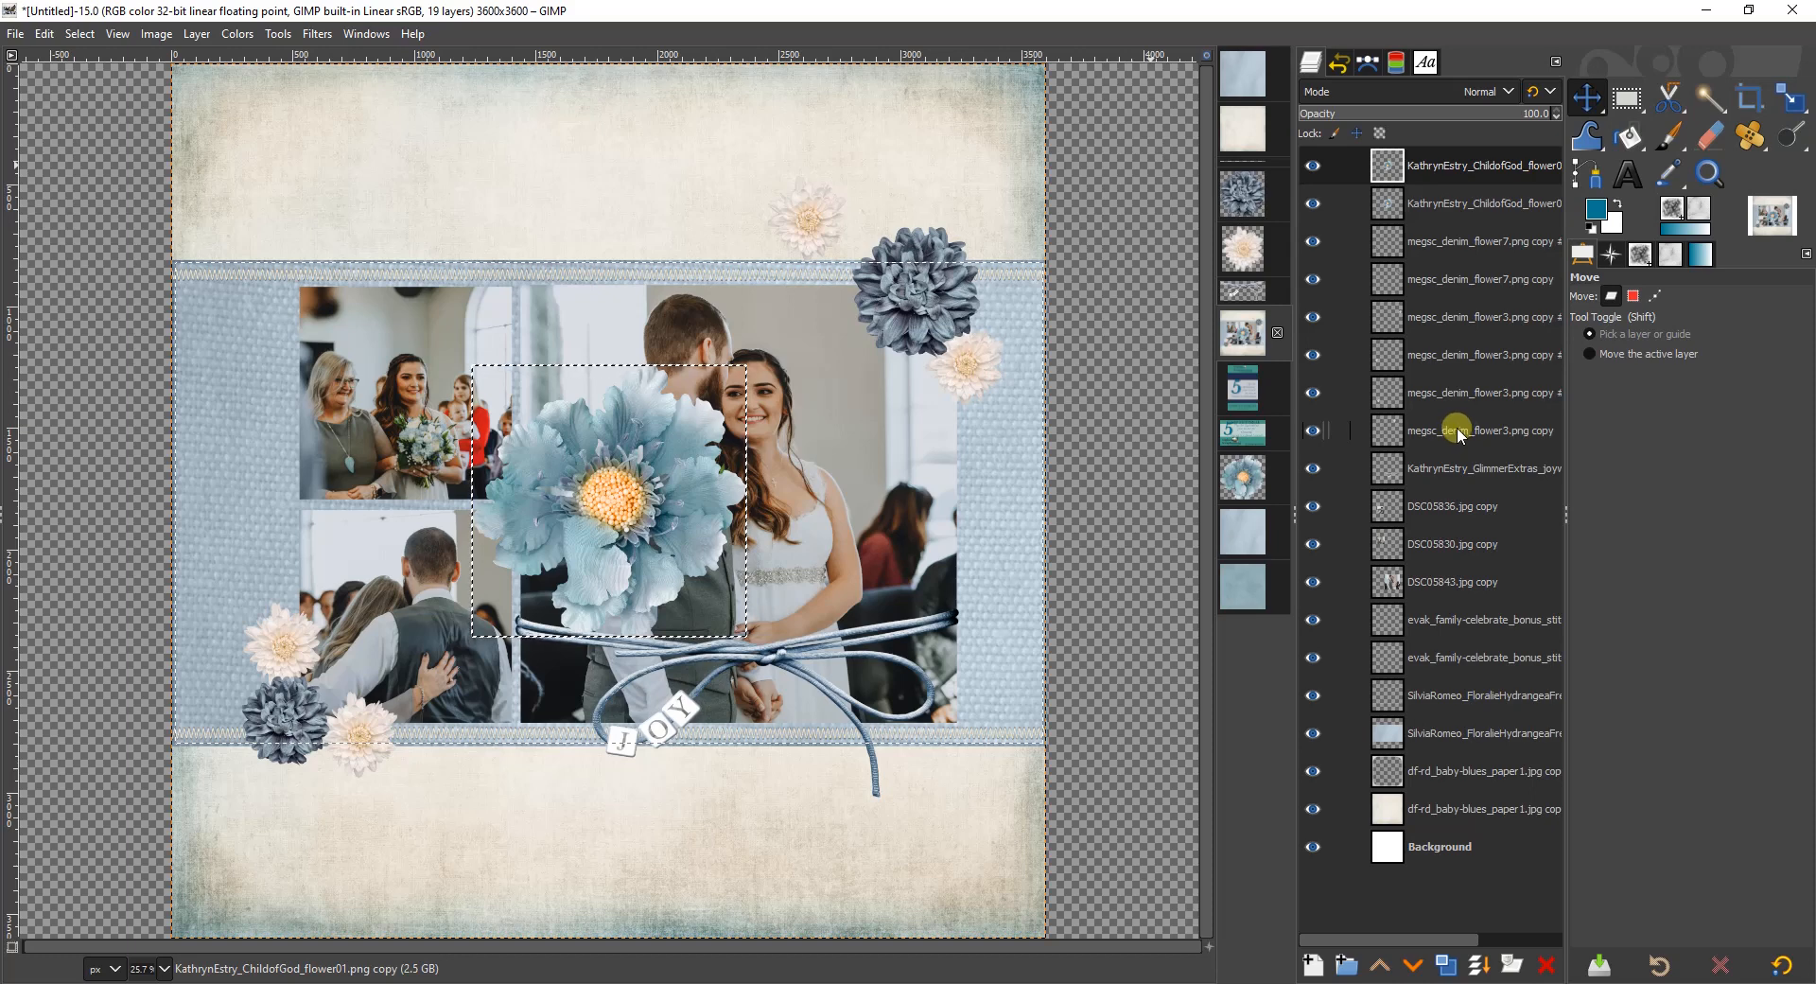
Enable "Set layer or path as active" for the Move tool in the Tool Options preferences.
left_click(44, 34)
left_click(111, 539)
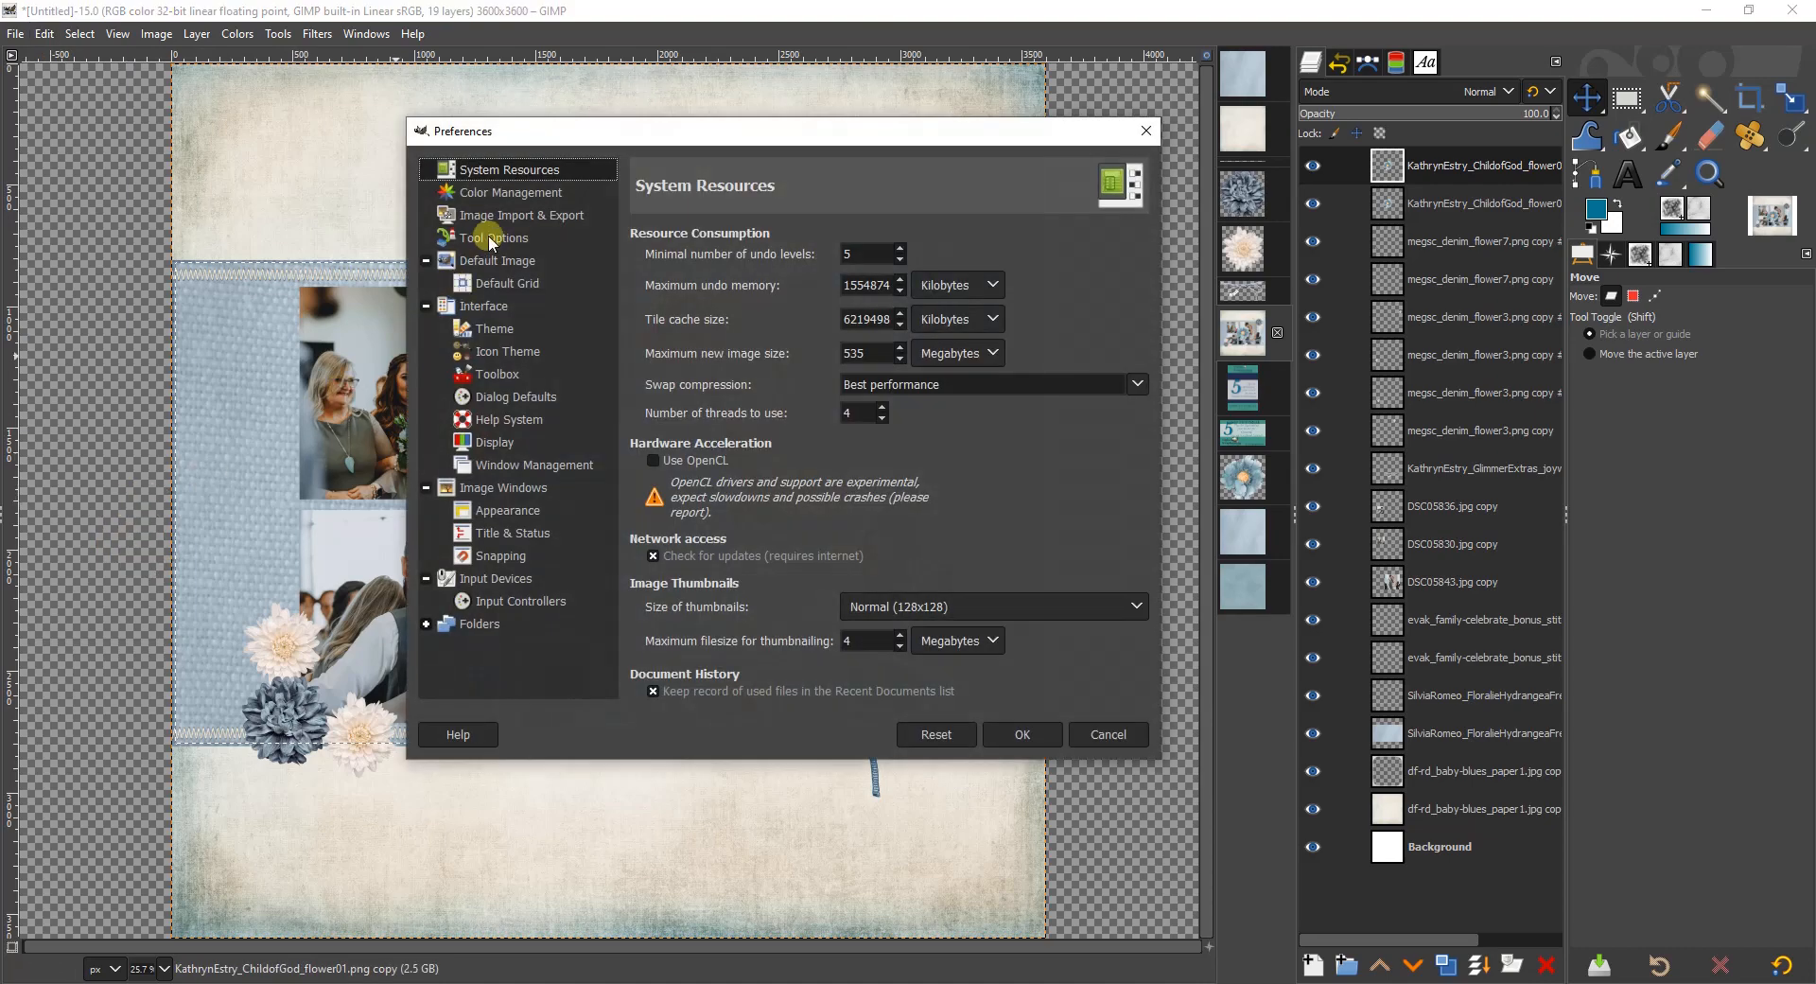
left_click(490, 238)
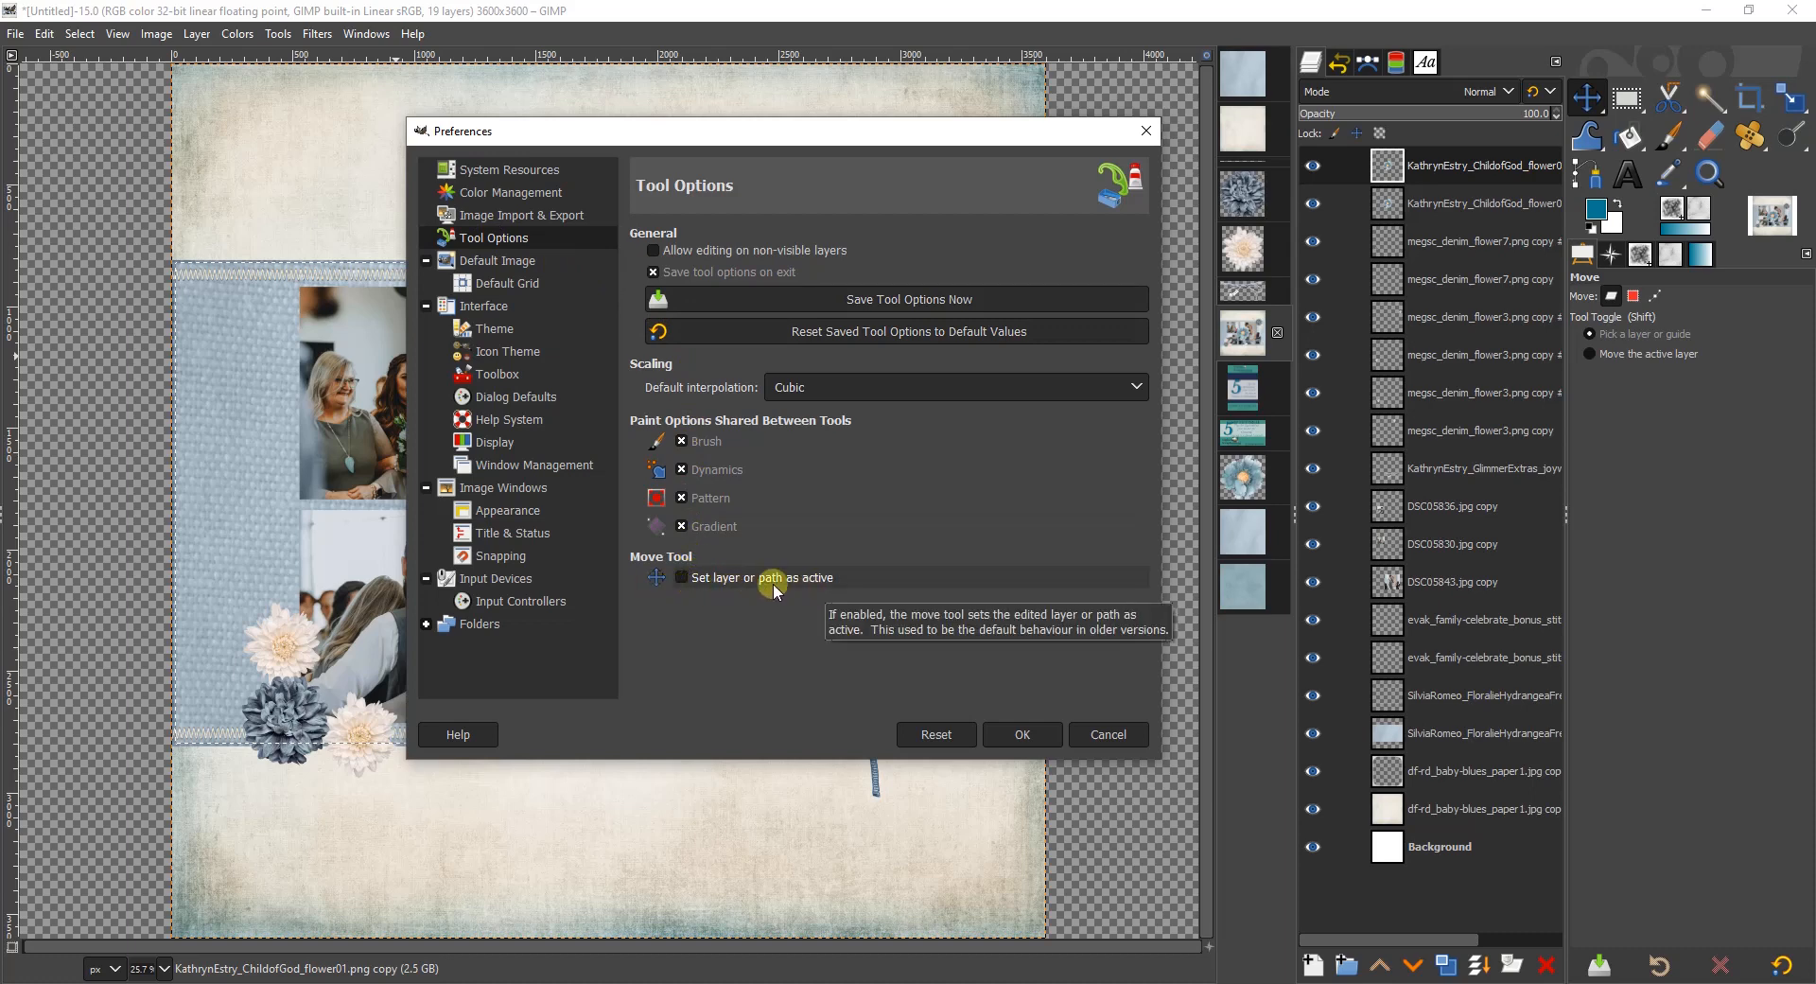
left_click(682, 578)
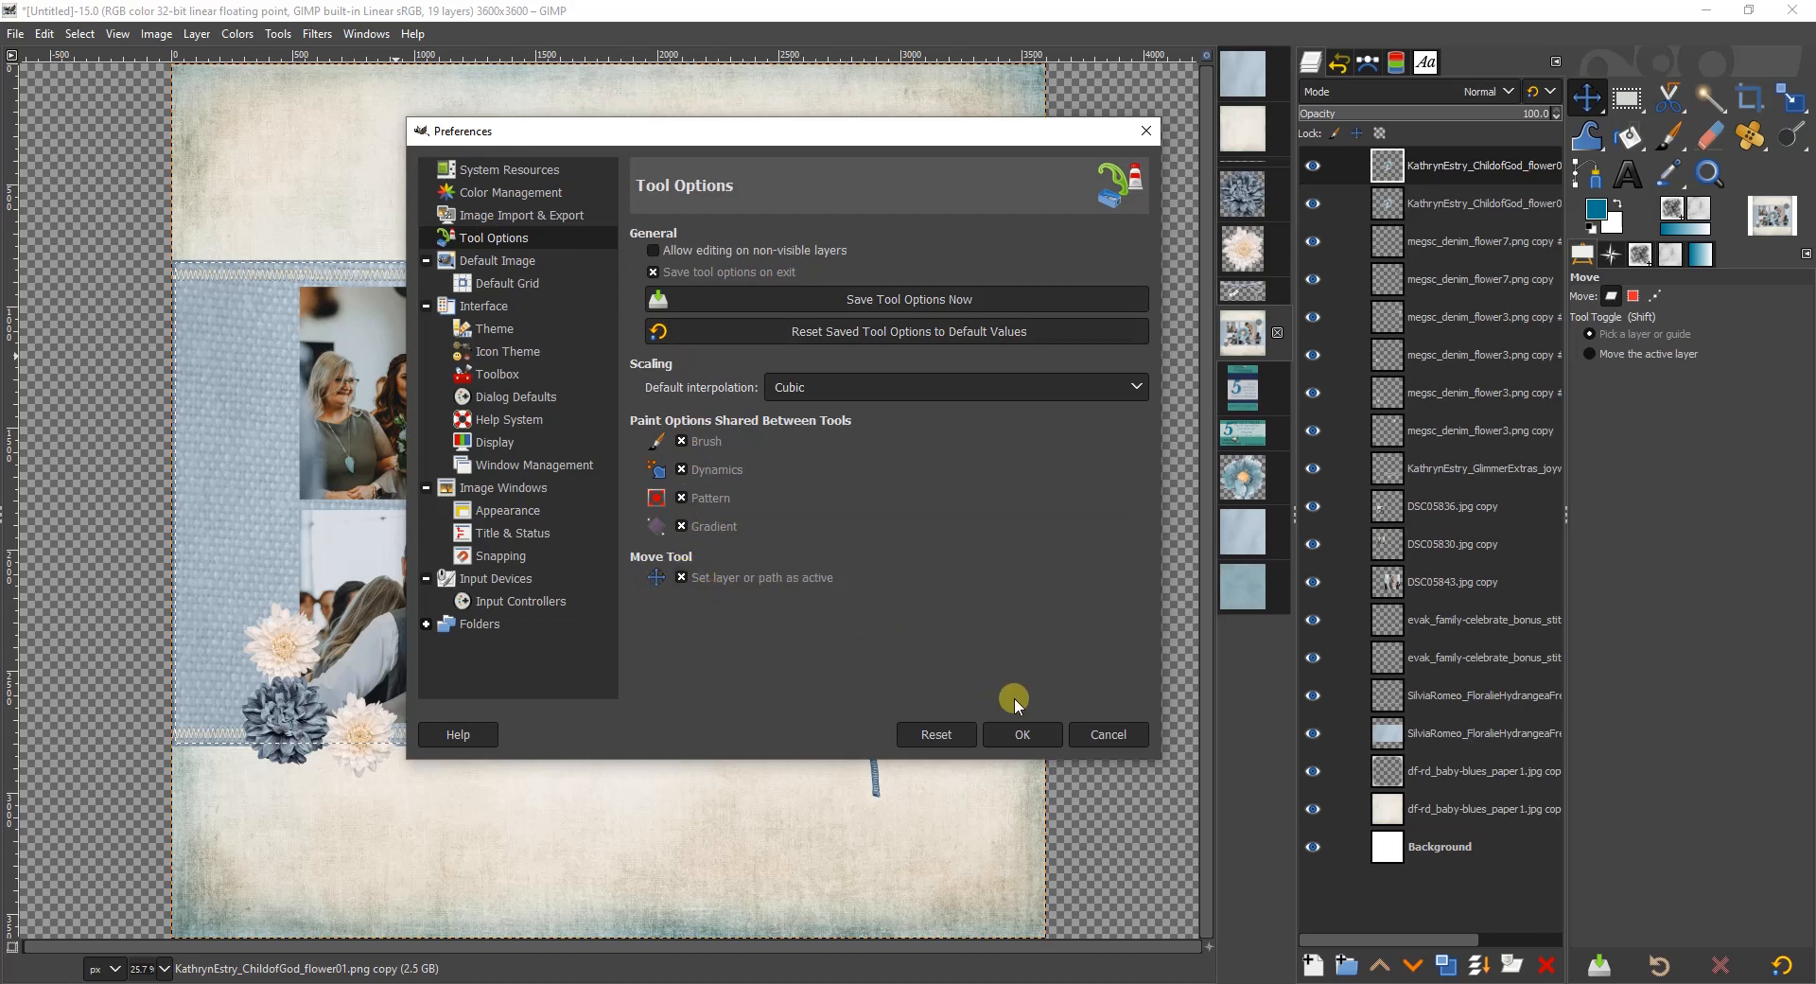
left_click(1022, 734)
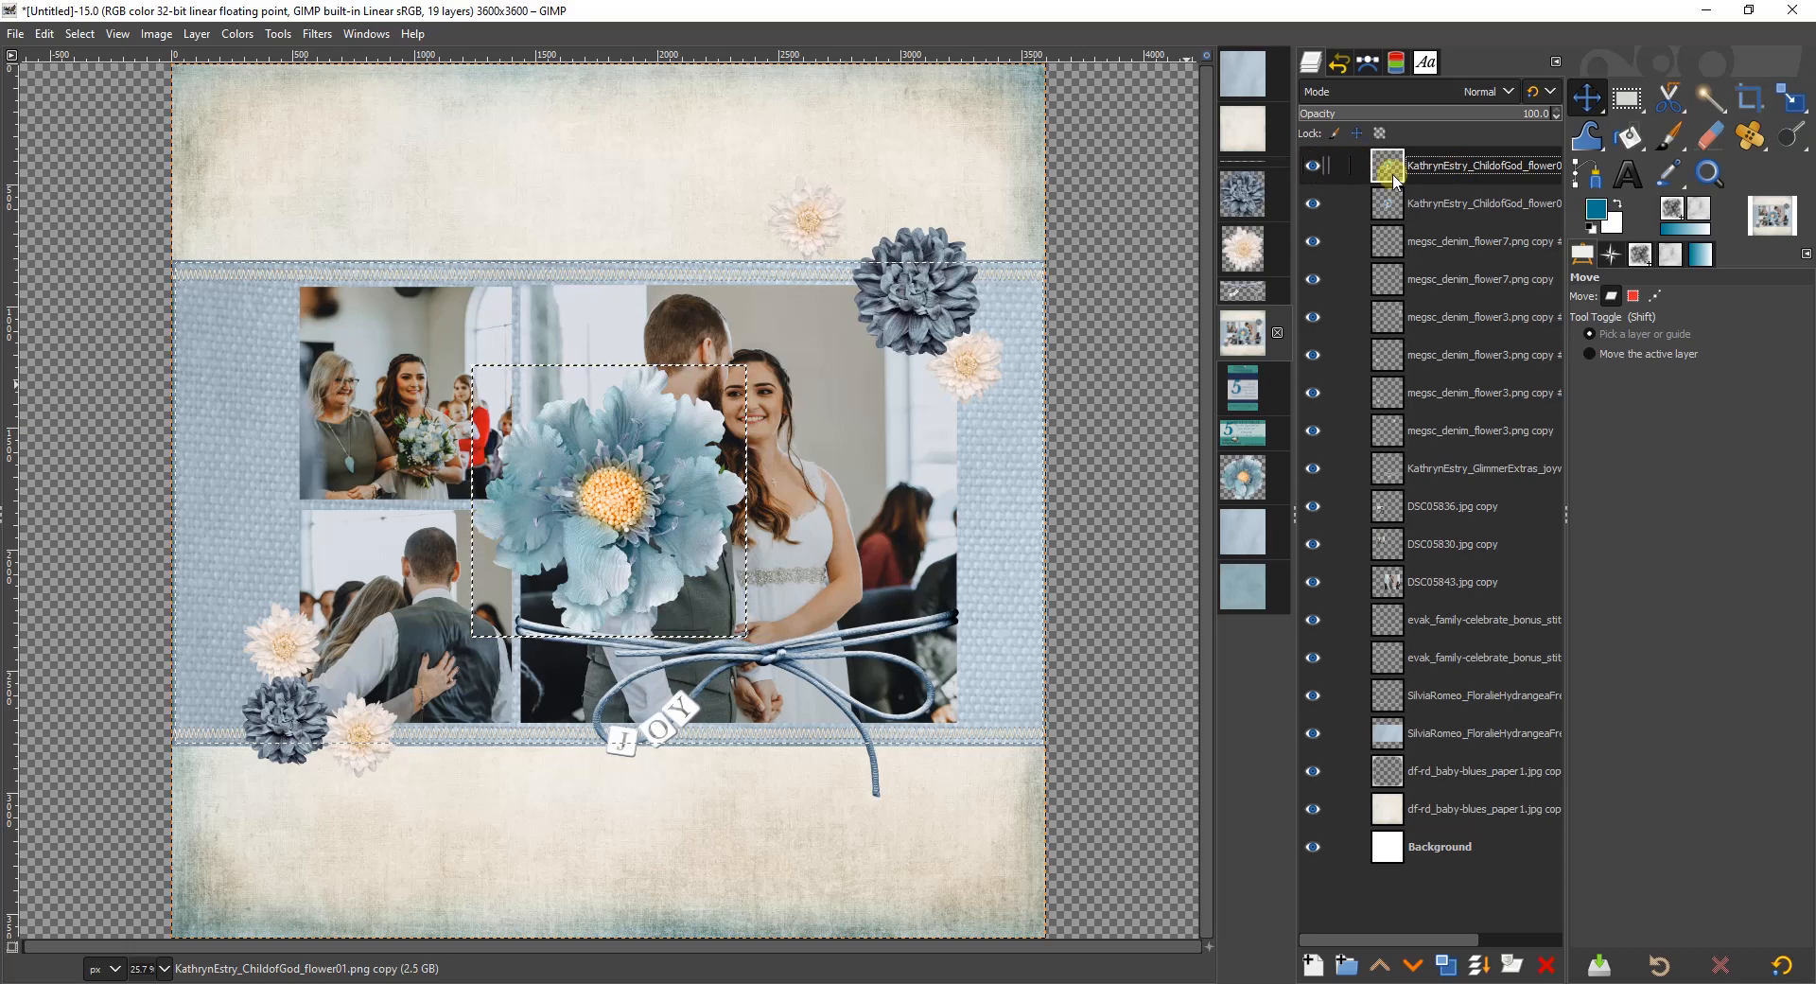
Make the second KathrynEstry_ChildofGod_flower01.png layer active and clear the current selection.
left_click(1450, 204)
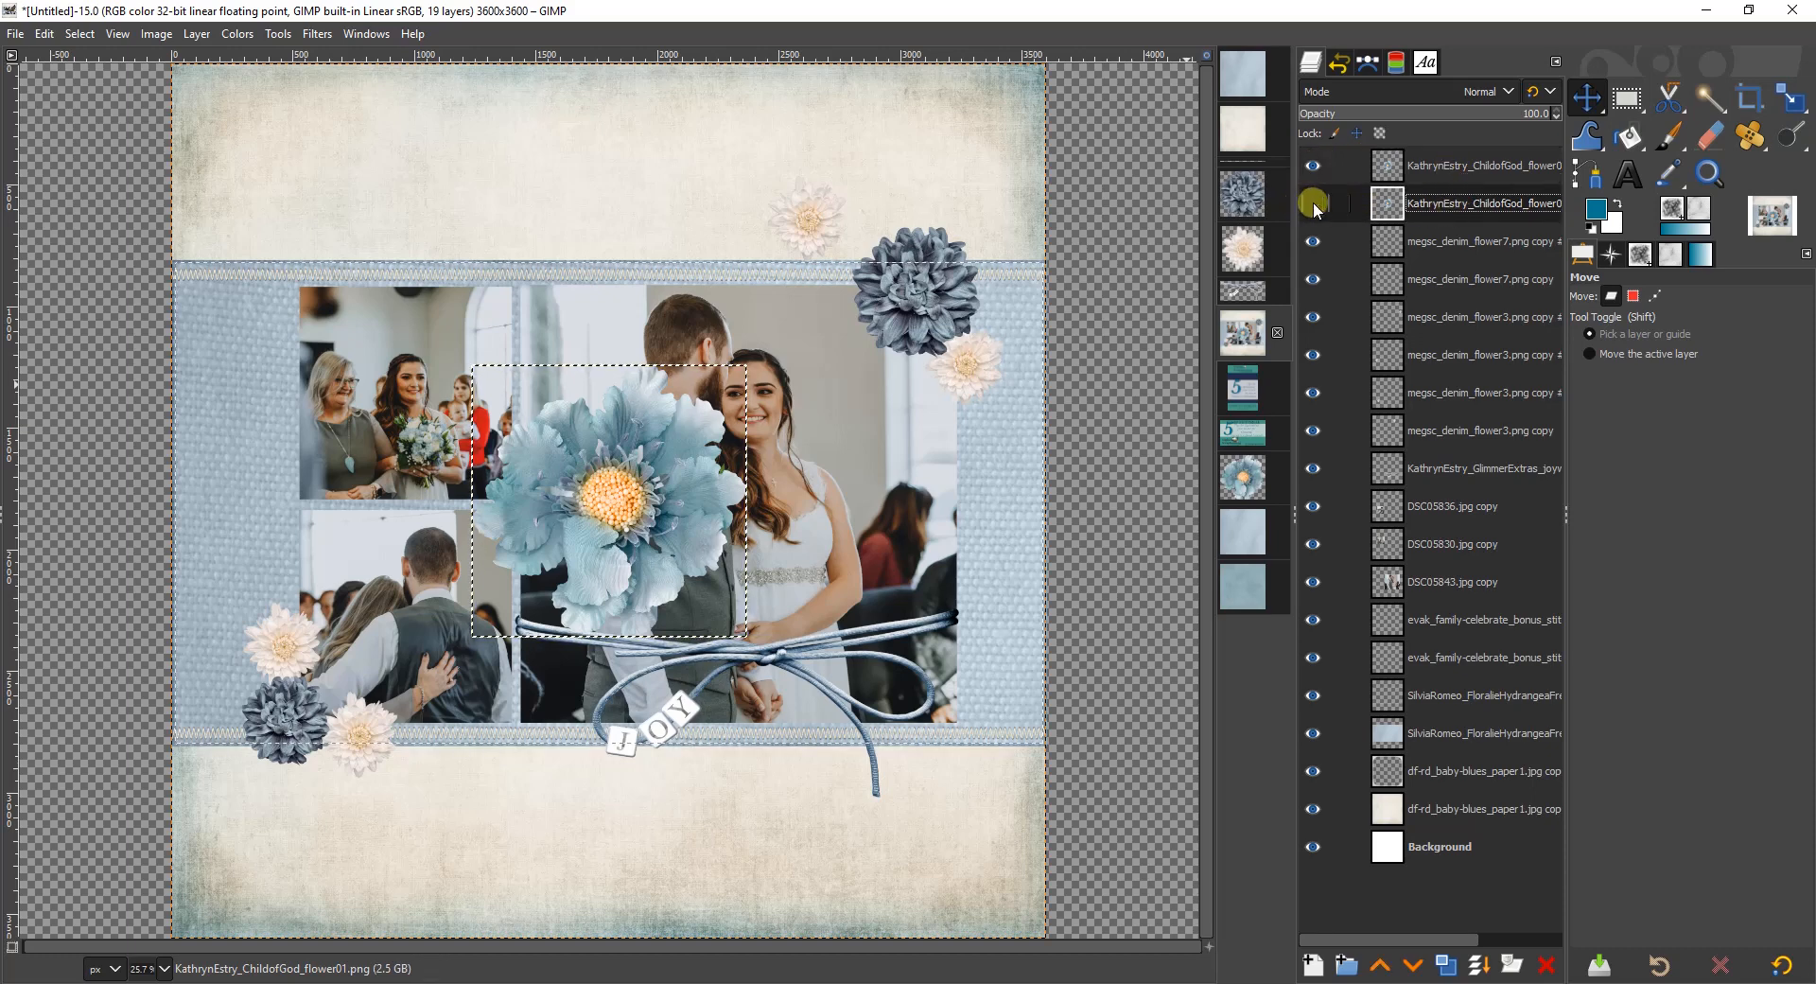
left_click(79, 35)
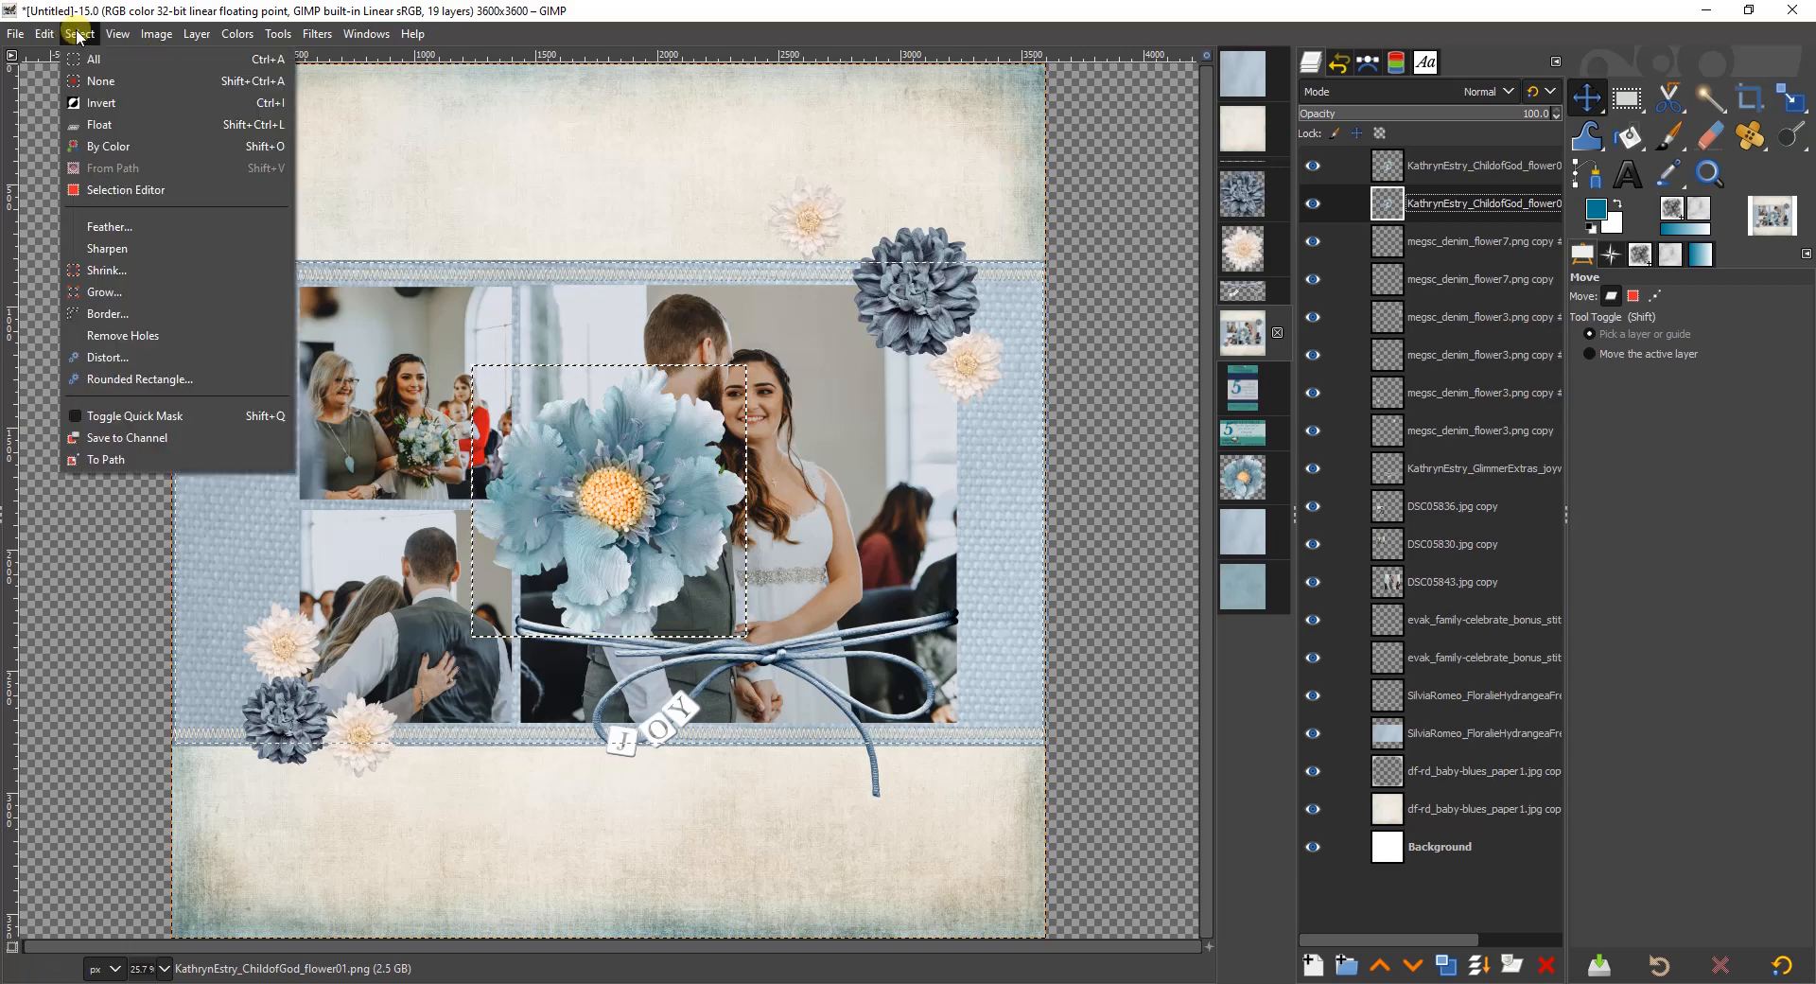
left_click(89, 79)
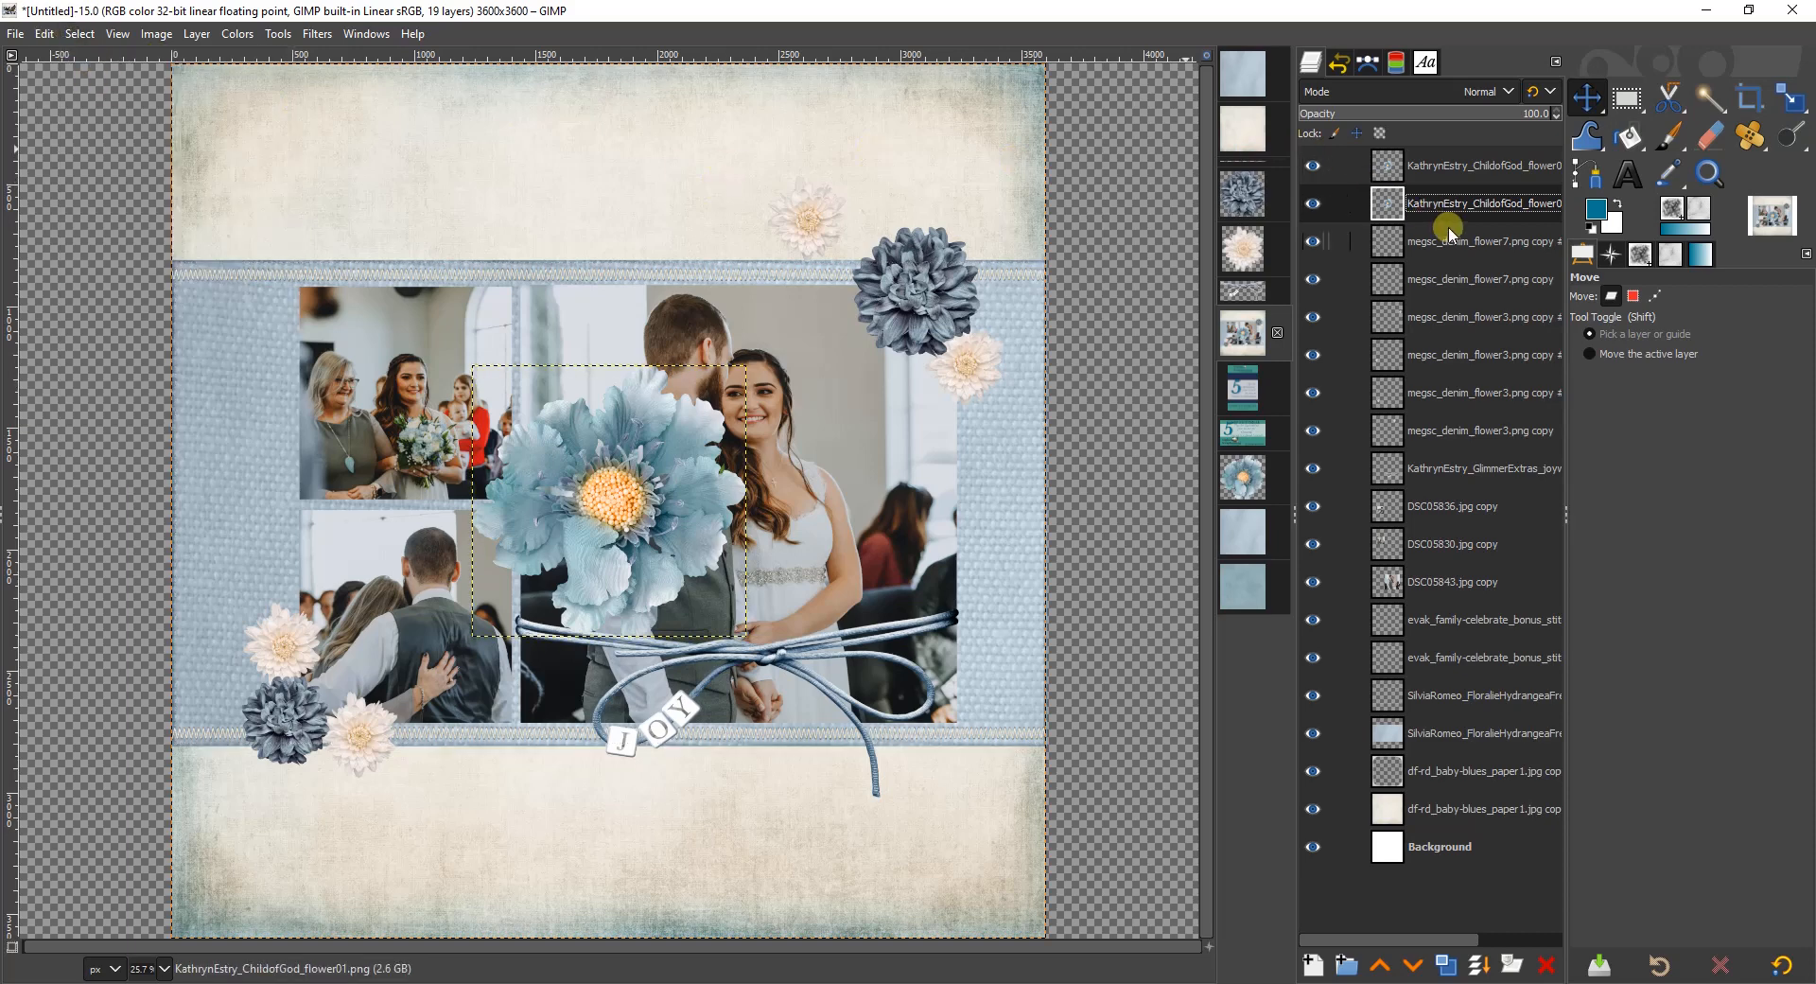
Hide and reshow the second large blue flower layer and the topmost megsc_denim_flower7.png copy to identify their contents.
left_click(1312, 204)
left_click(1313, 203)
left_click(1439, 243)
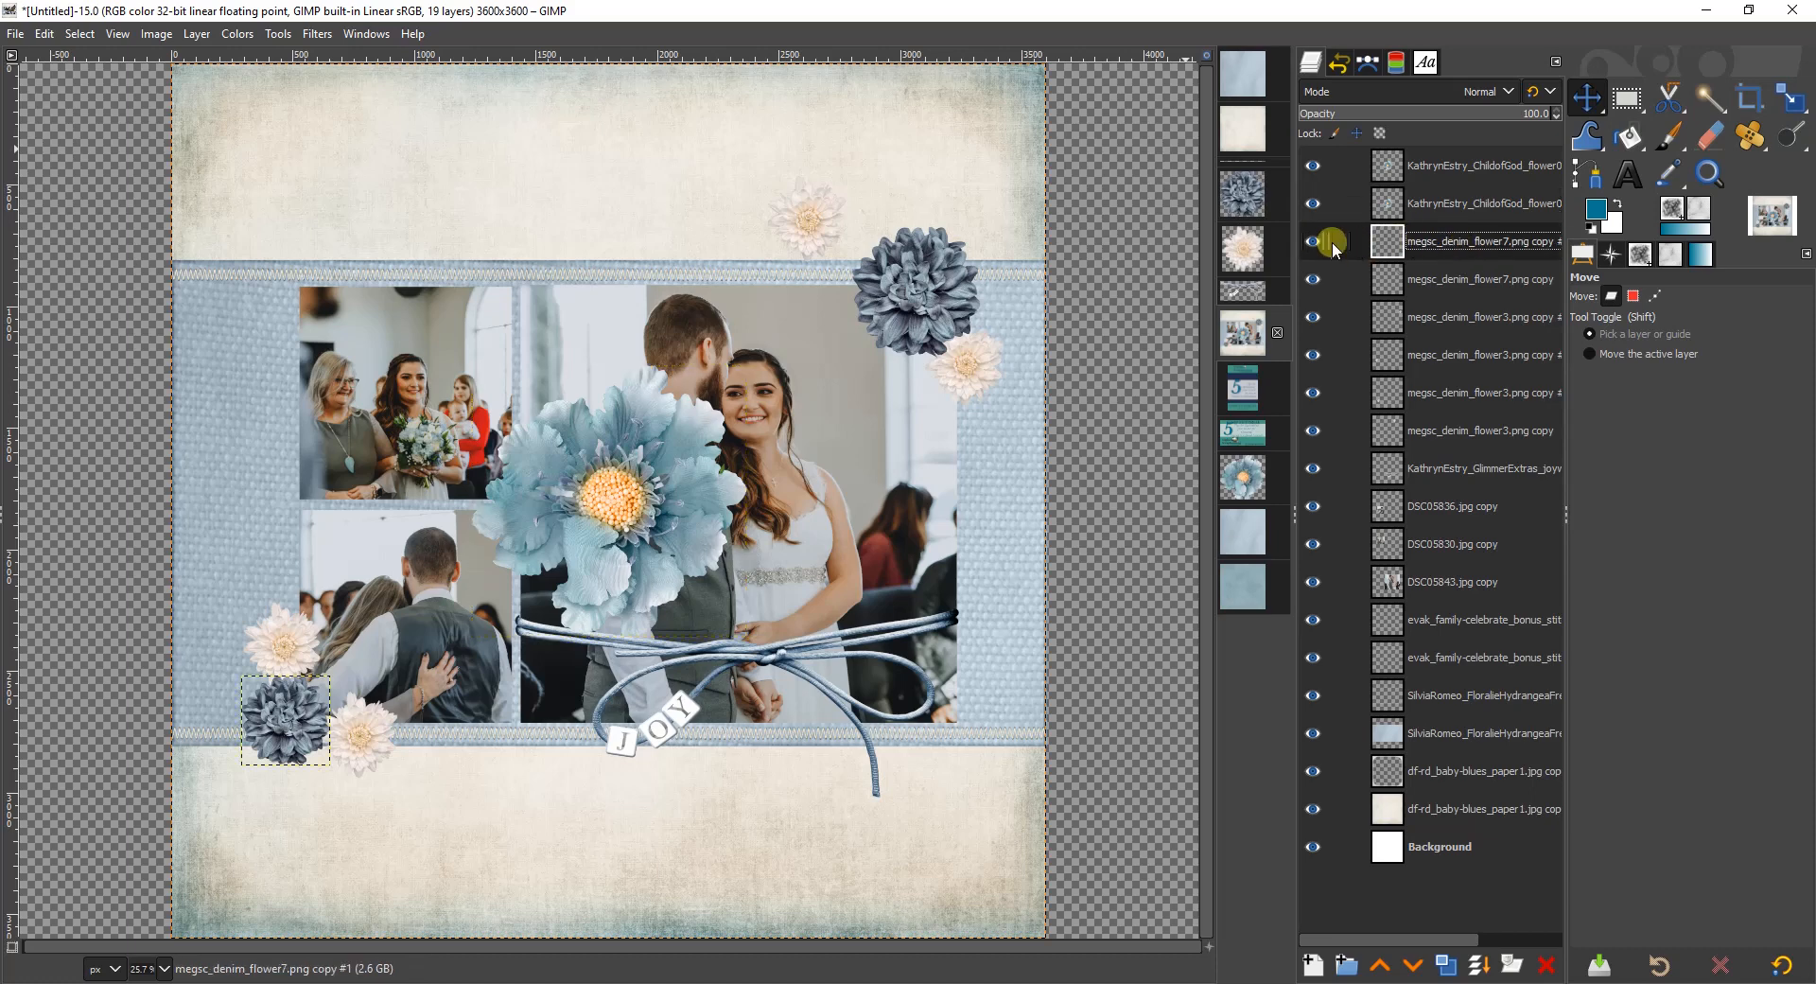
left_click(1314, 244)
left_click(1313, 244)
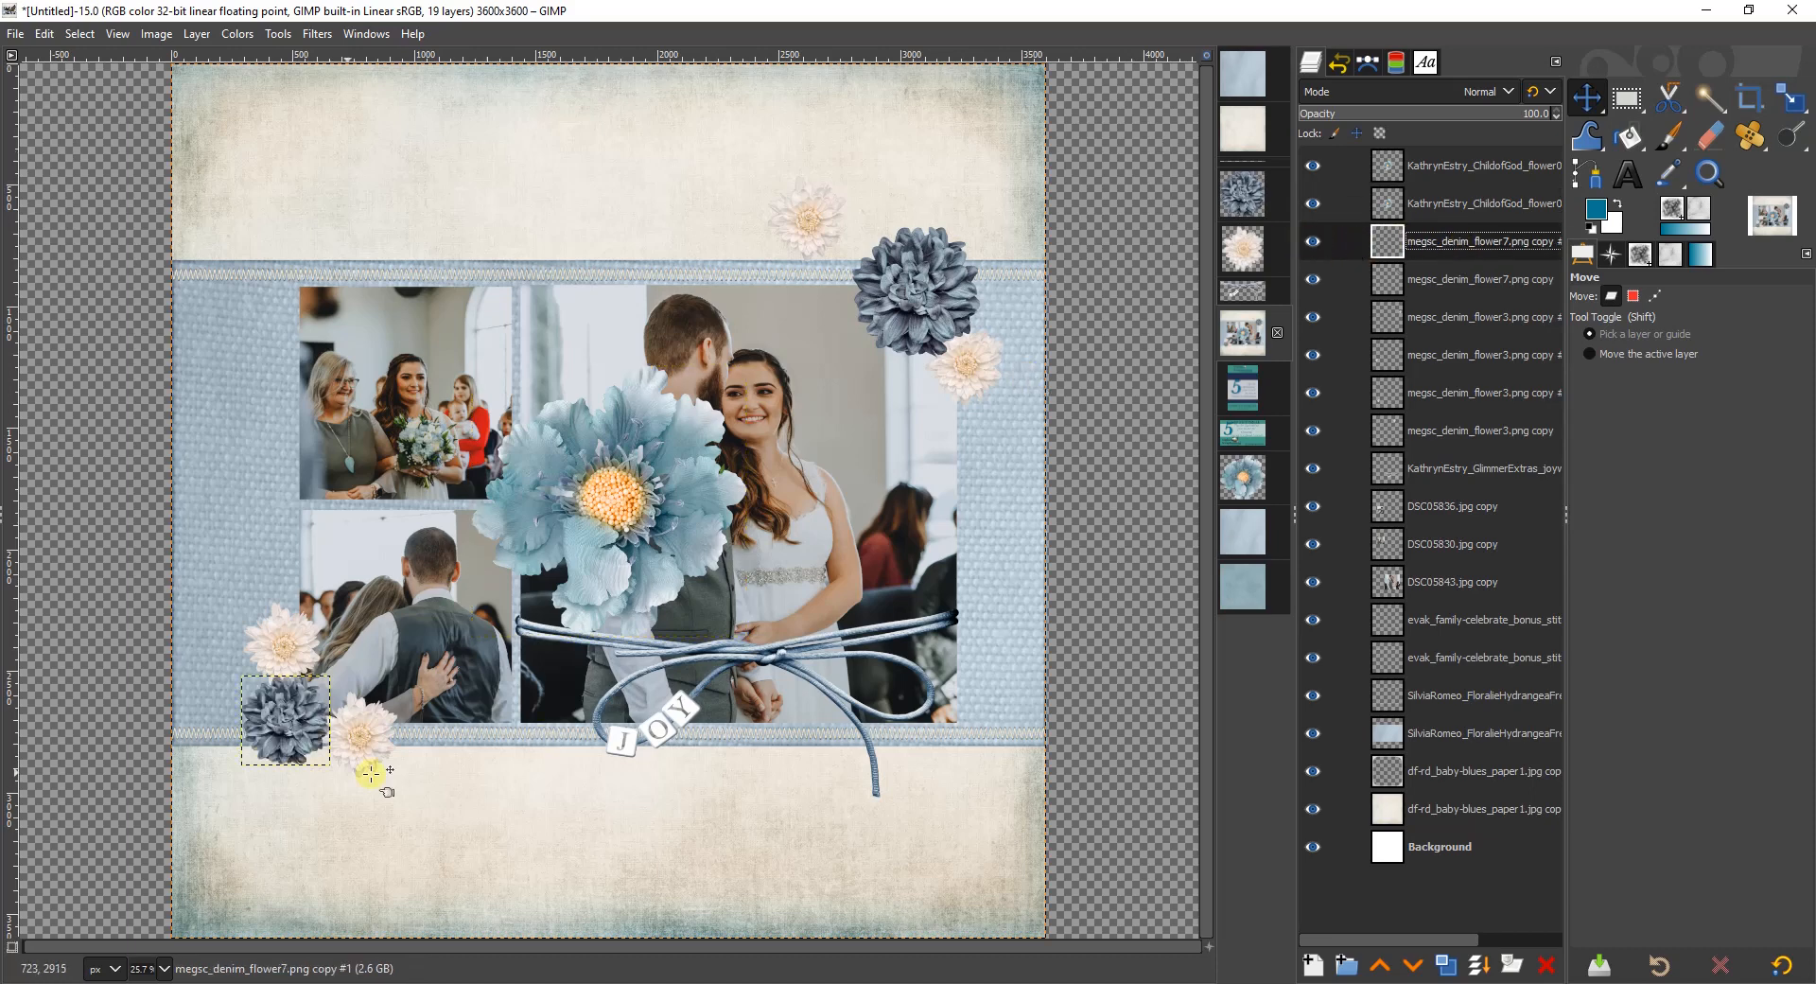
left_click(254, 735)
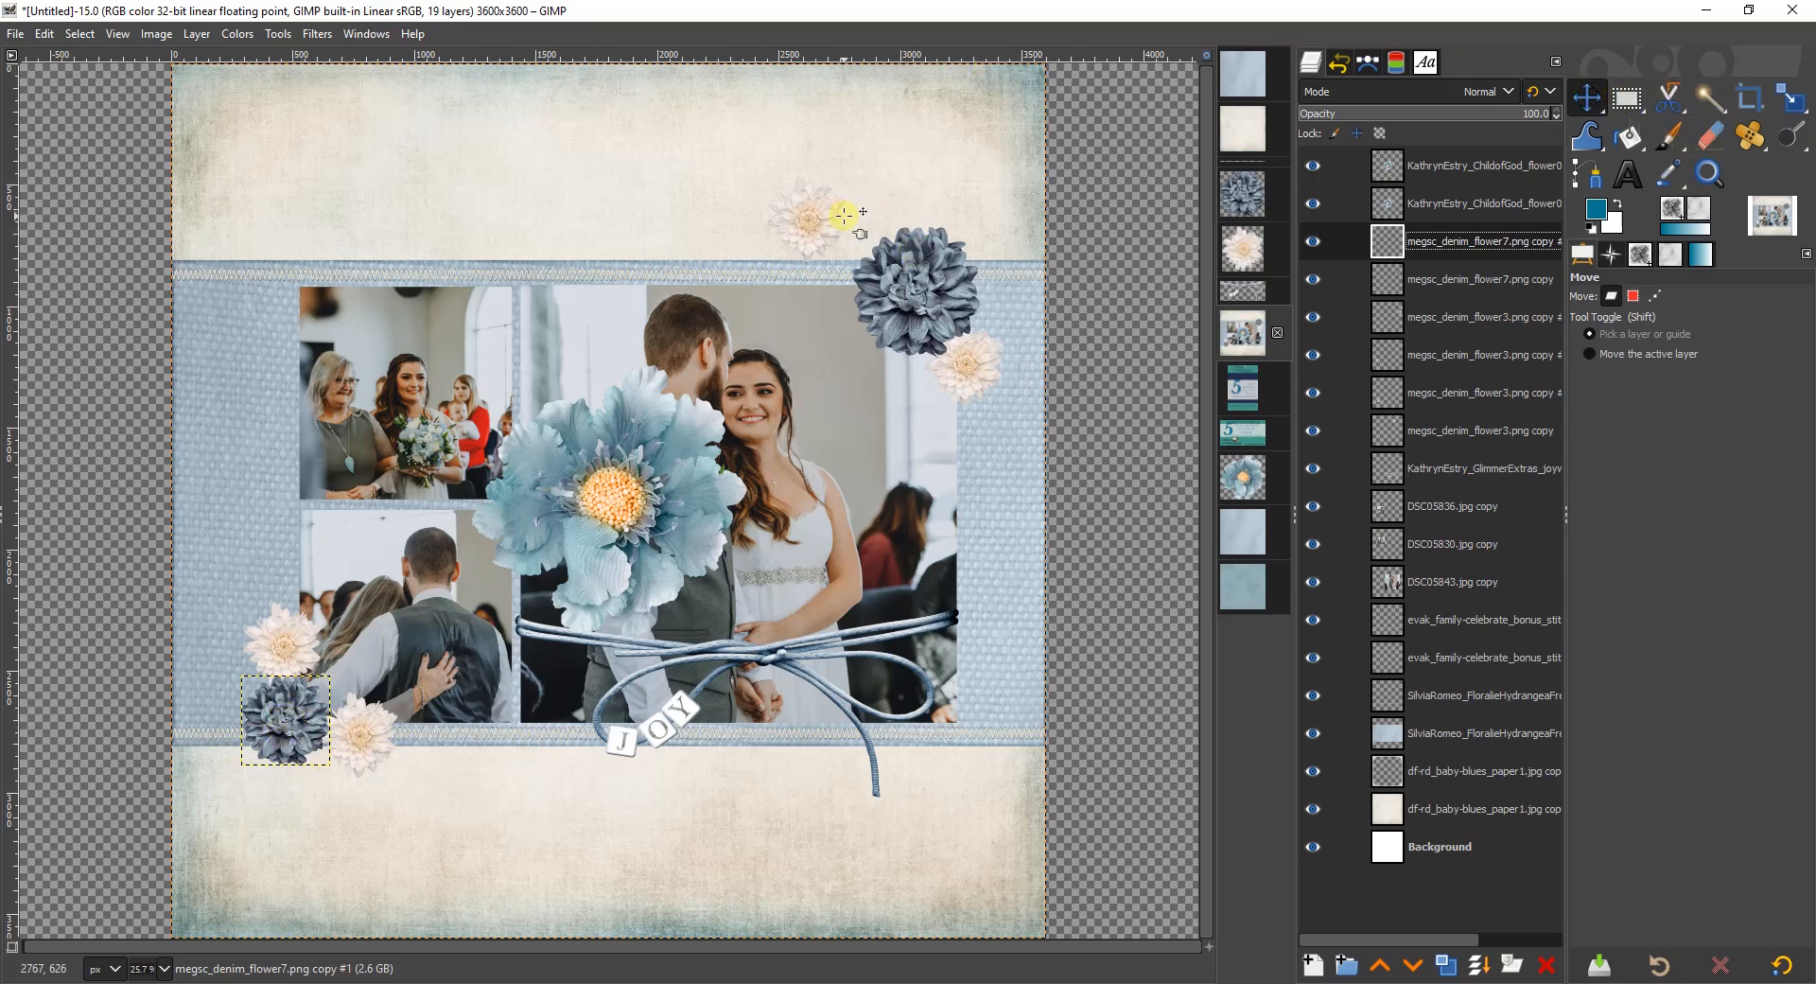
Move the upper peach flower back beside the dark blue flower and nudge the peach flower beneath it slightly down.
left_click(802, 217)
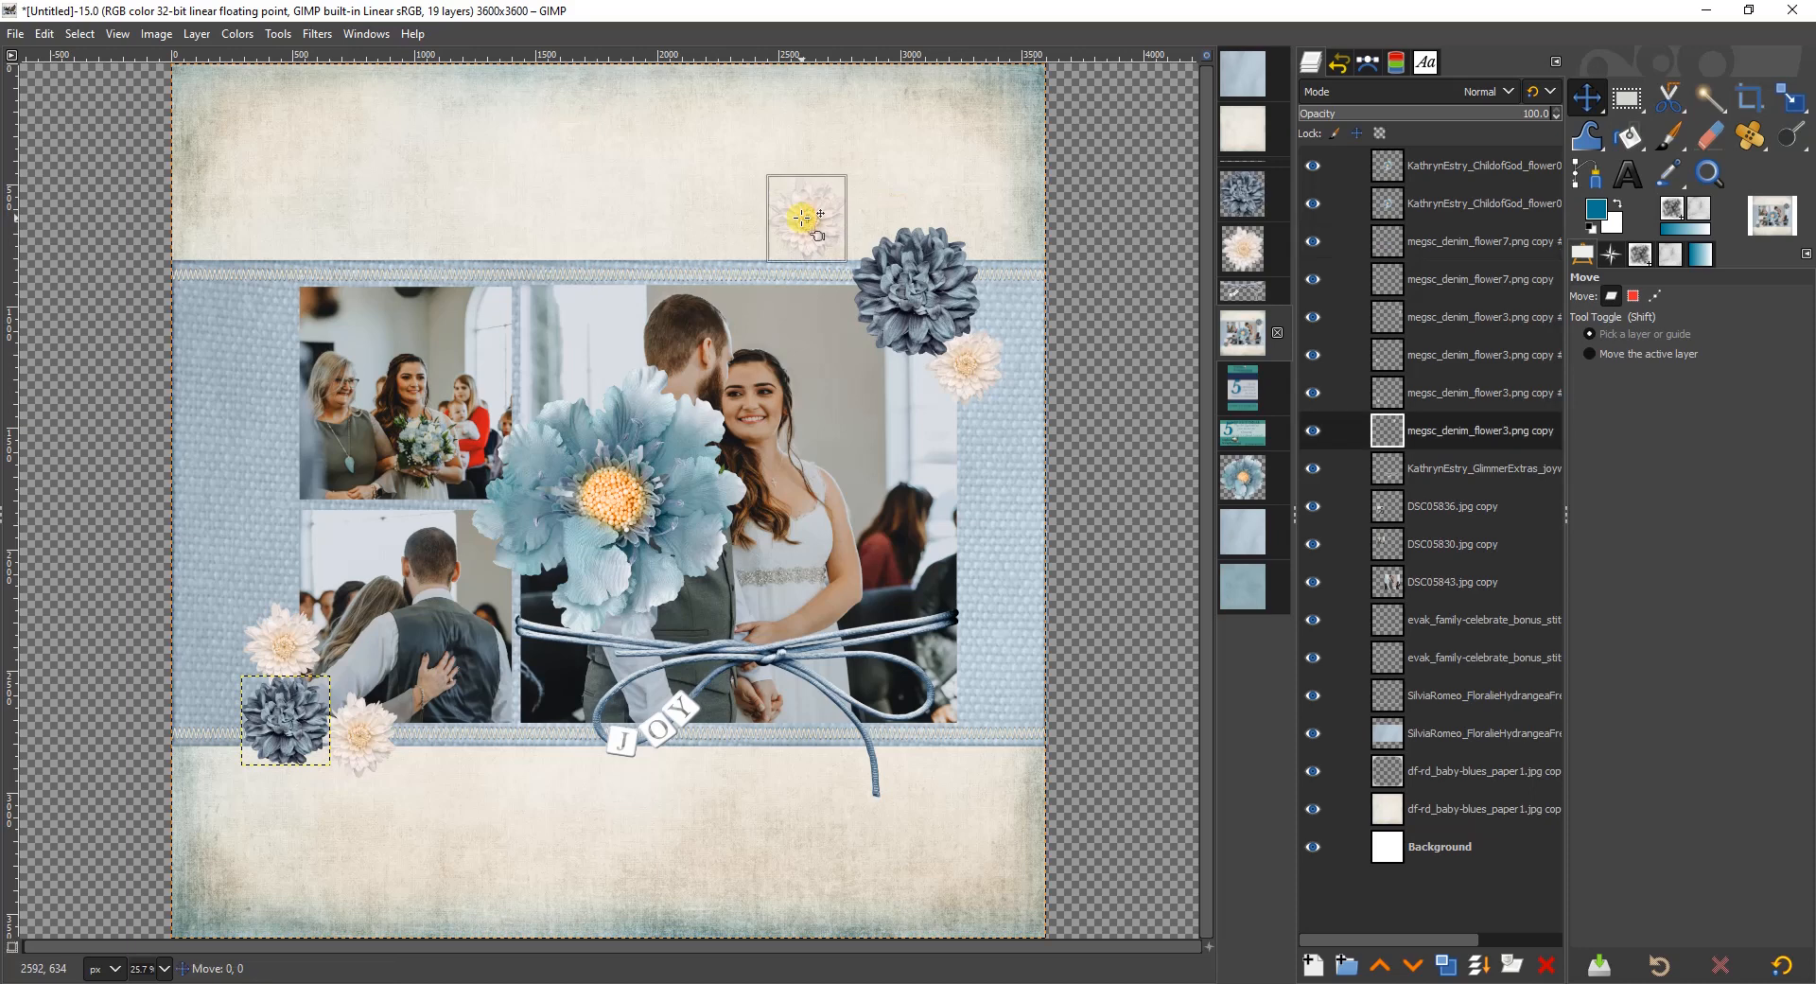
left_click_drag(802, 218, 825, 272)
left_click(1473, 431)
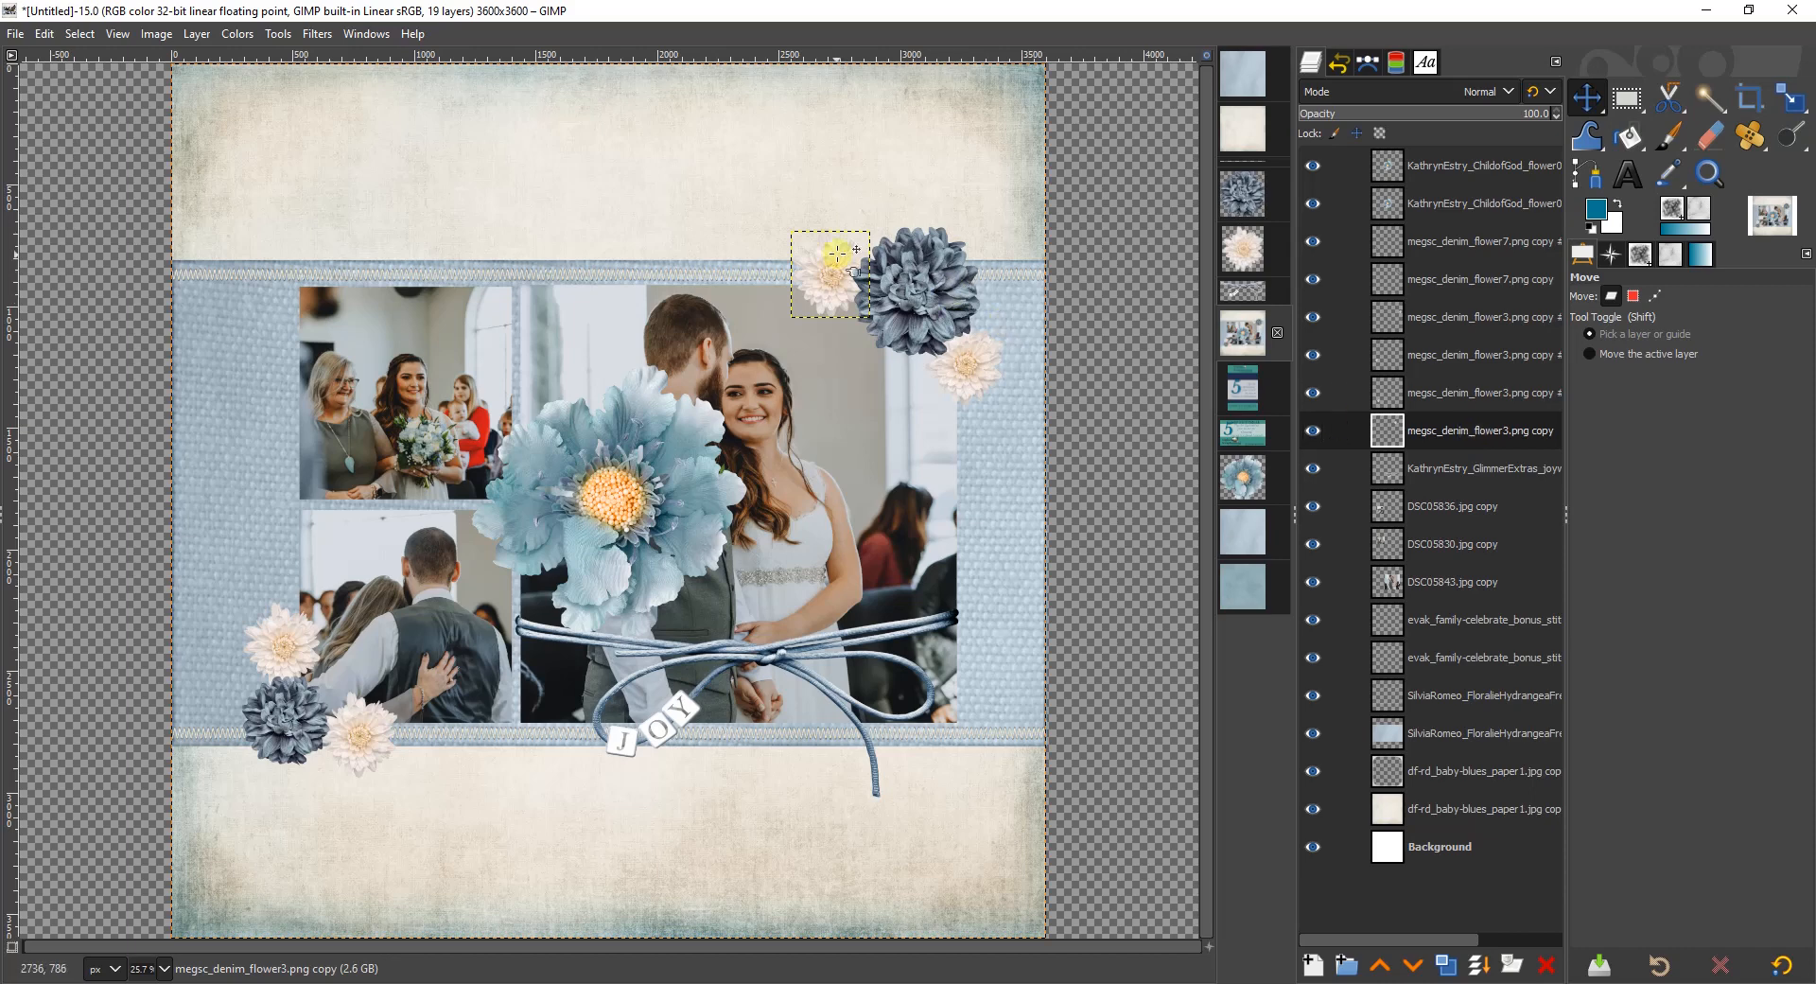
left_click_drag(848, 283, 835, 279)
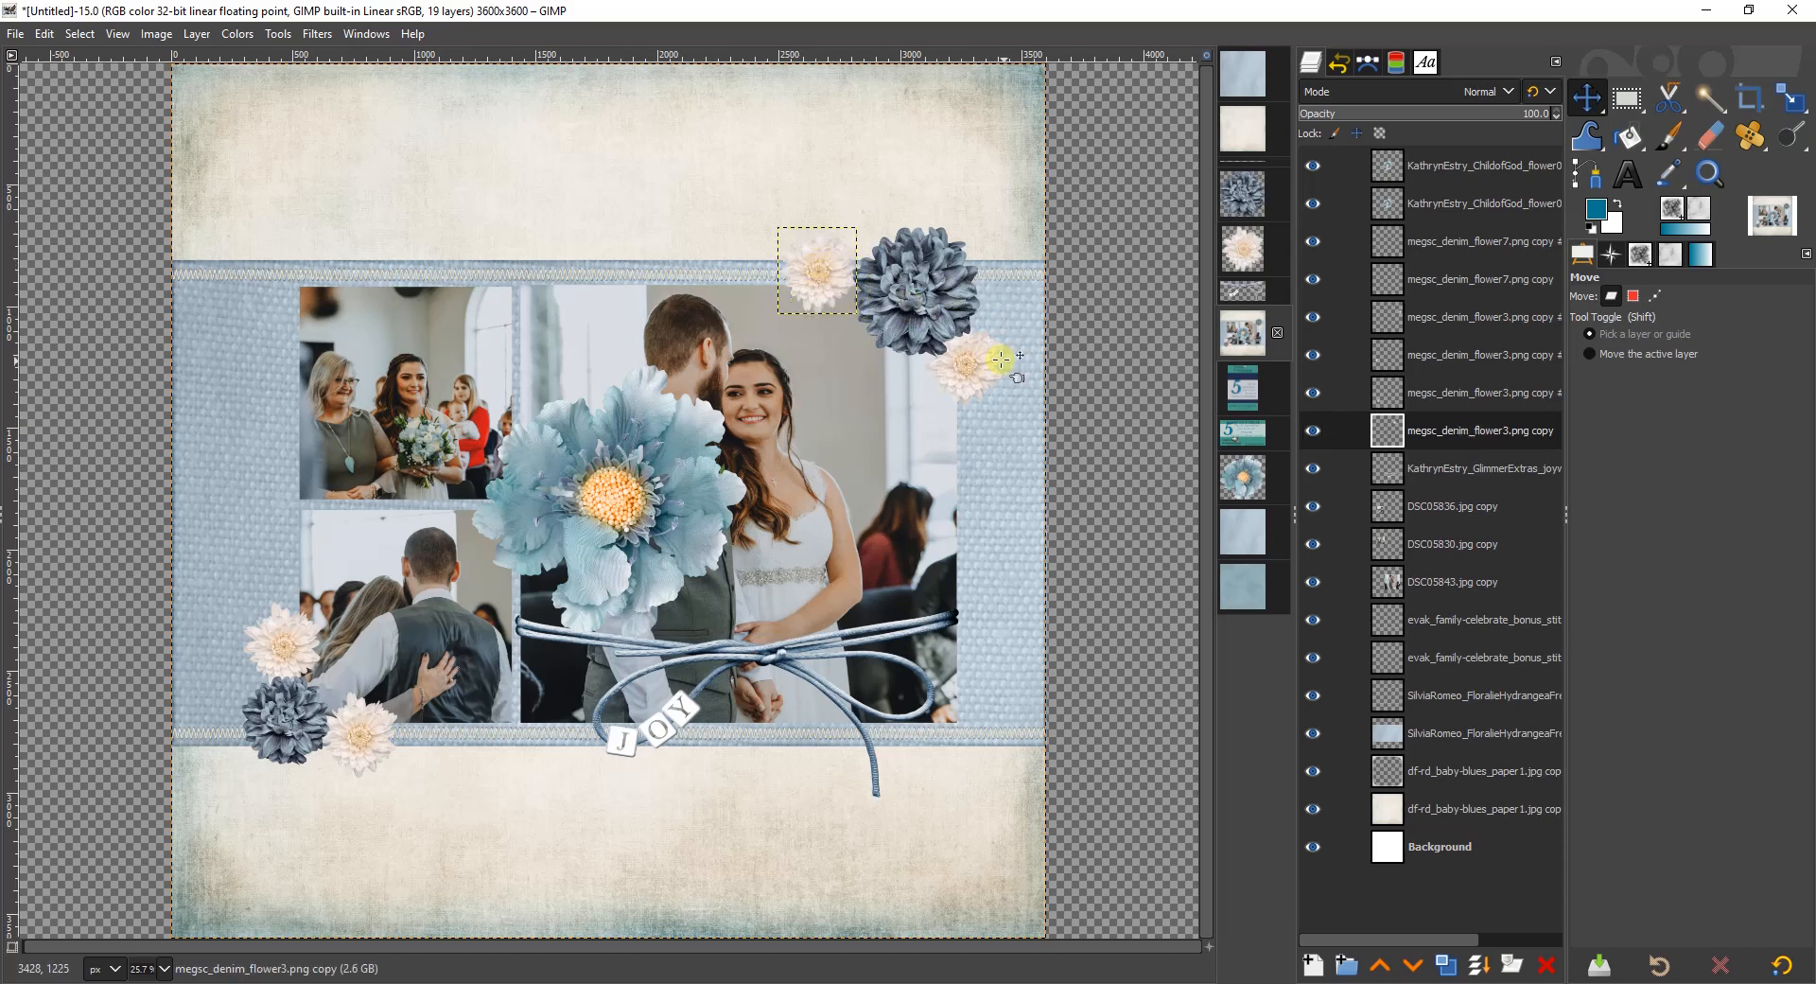
left_click_drag(970, 365, 968, 372)
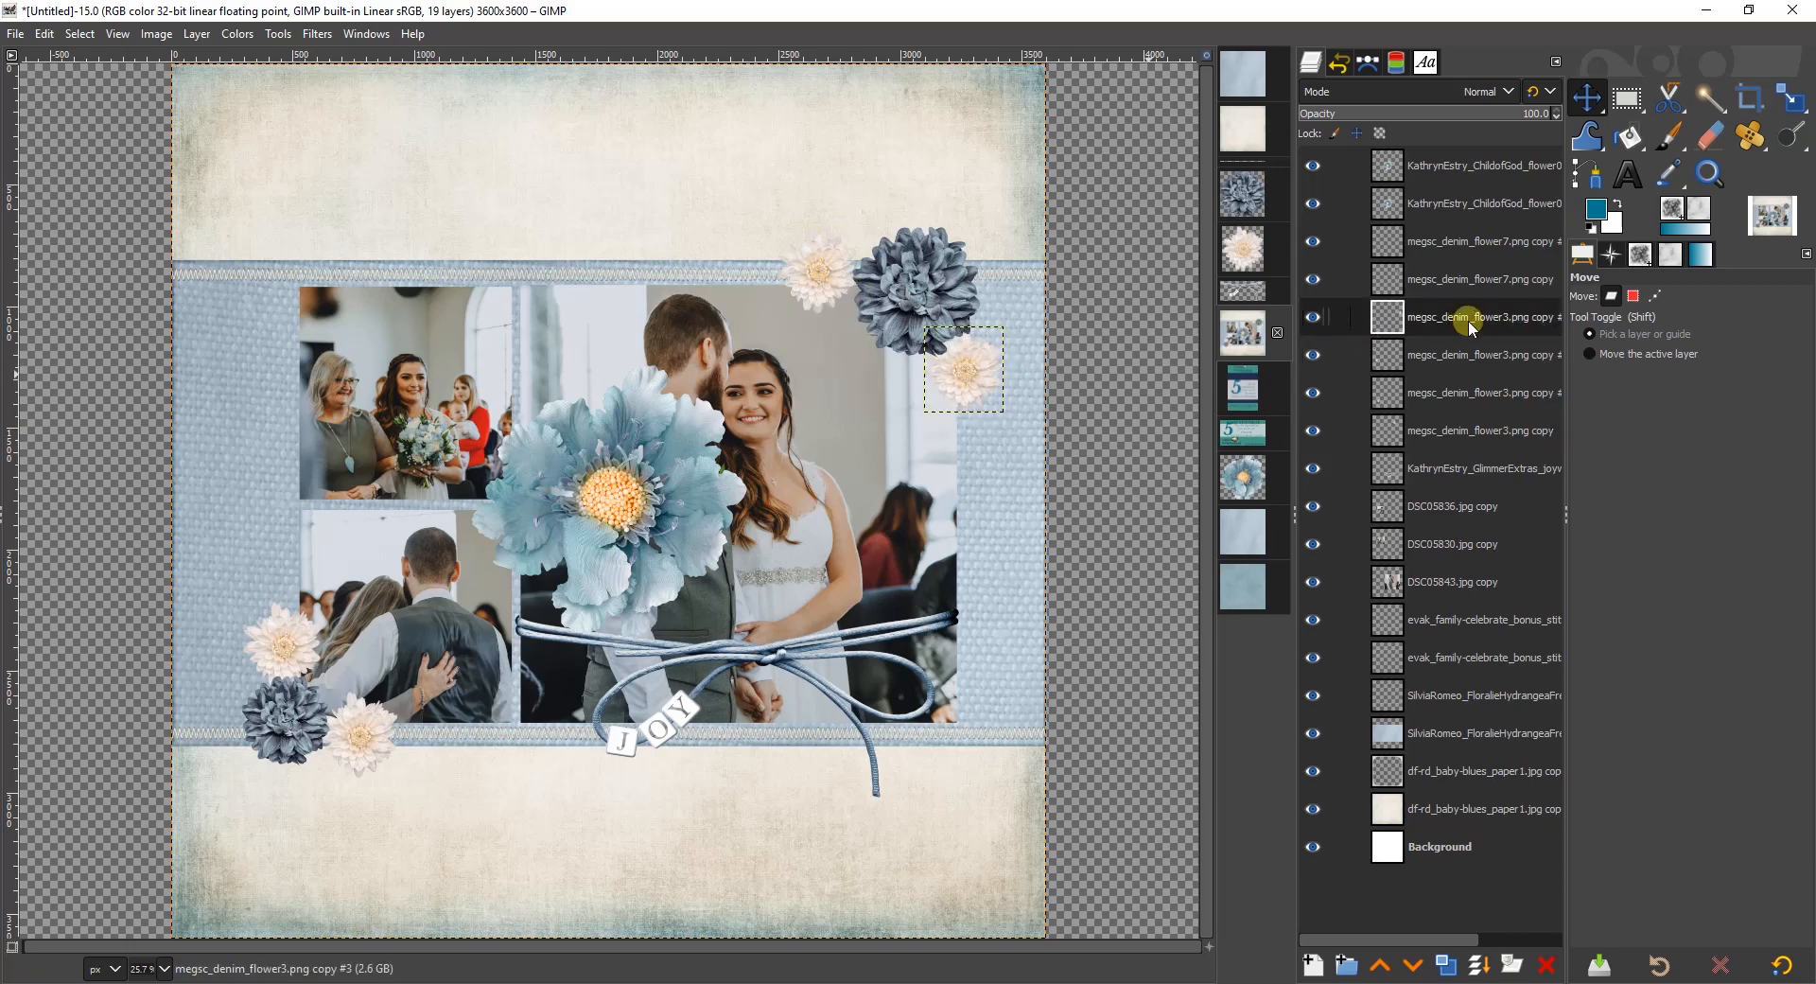